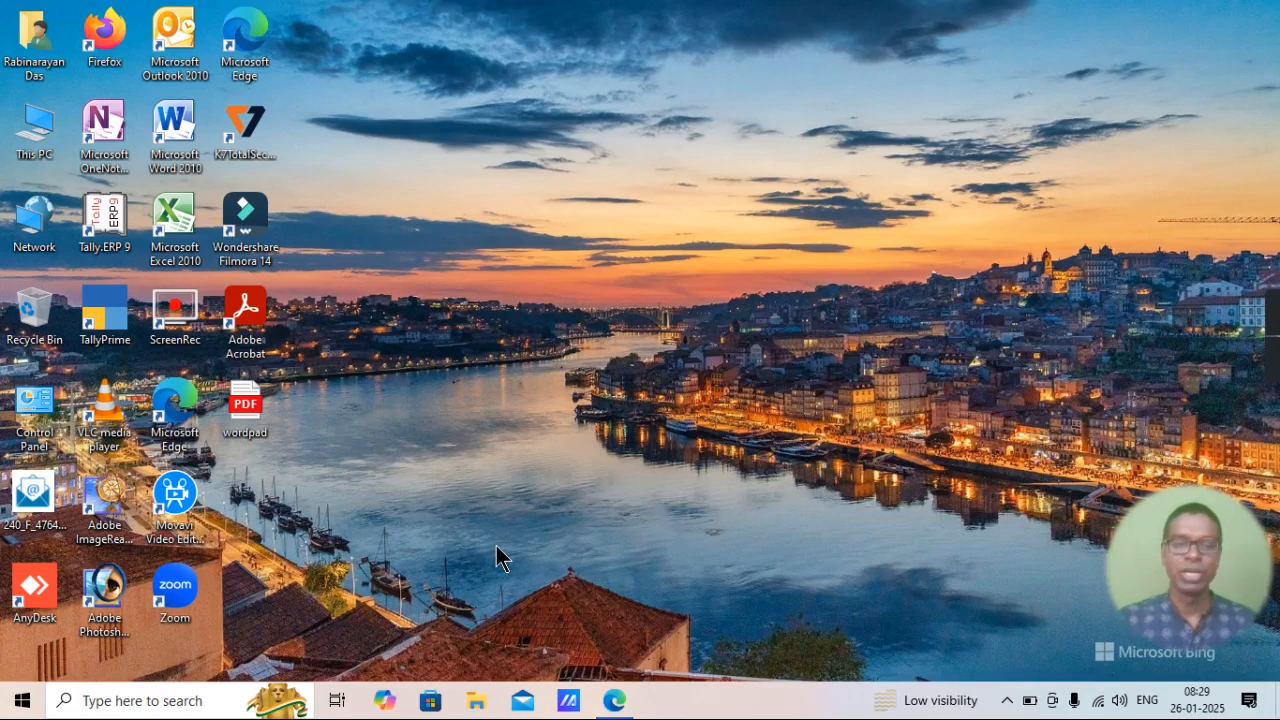
Open a new WordPad document and paste the three copied paragraphs into it.
key(super+r)
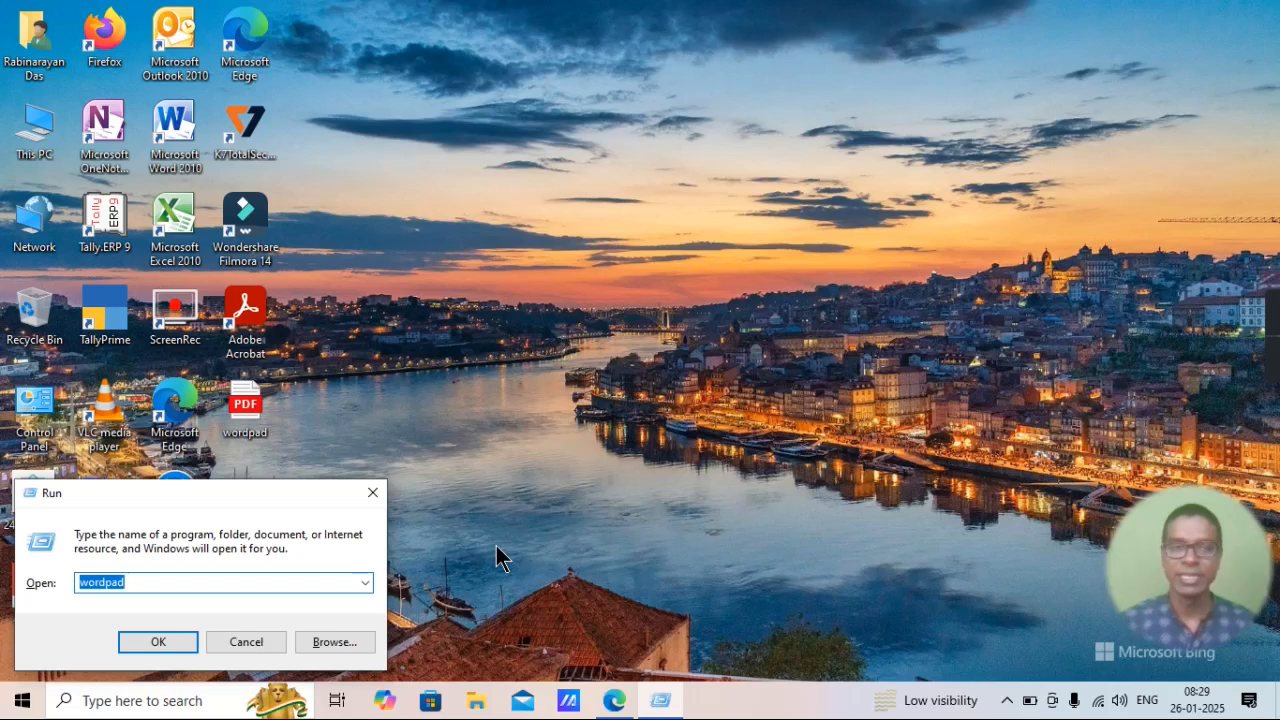
key(Return)
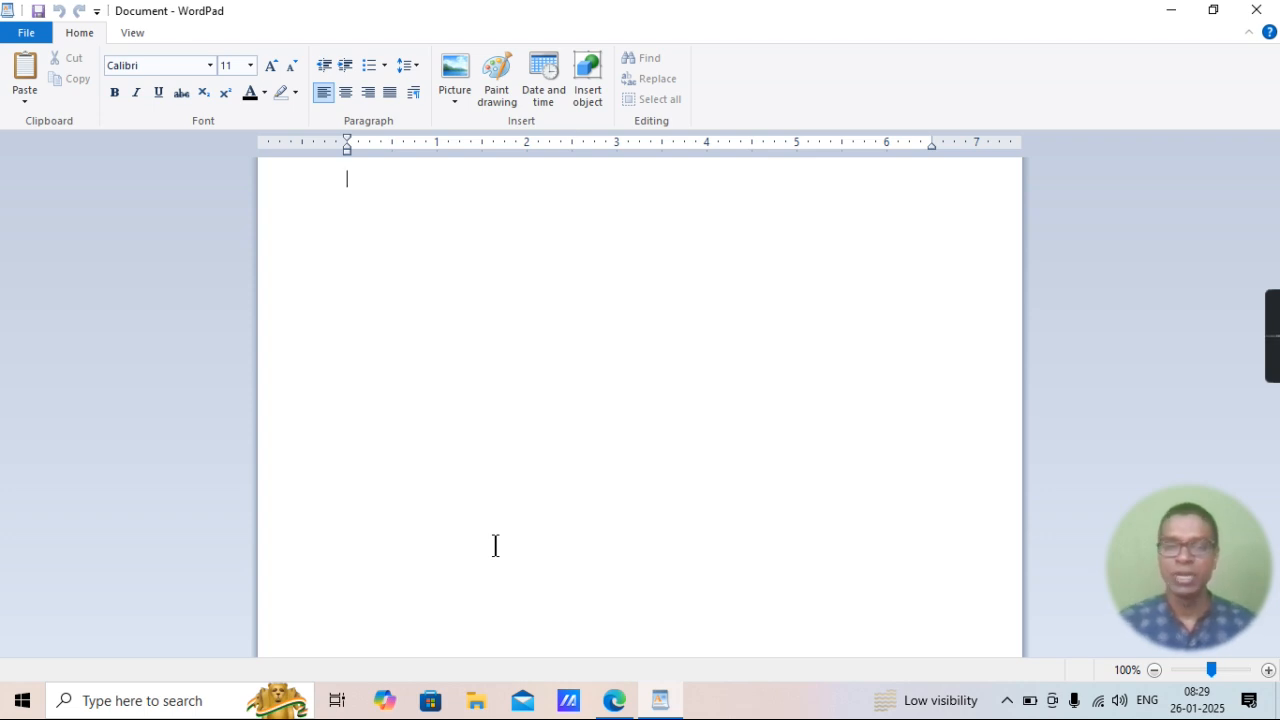
text(On the Insert tab, the galleries include items that are designed to coordinate with the overall look of your document. You can use these galleries to insert tables, headers, footers, lists, cover pages, and other document building blocks. When you create pictures, charts, or diagrams, they also coordinate with your current document look. You can easily change the formatting of selected text in the document text by choosing a look for the selected text from the Quick Styles gallery on the Home tab. You can also format text directly by using the other controls on the Home tab. Most controls offer a choice of using the look from the current theme or using a format that you specify directly. To change the overall look of your document, choose new Theme elements on the Page Layout tab. To change the looks available in the Quick Style gallery, use the Change Current Quick Style Set command. Both the Themes gallery and the Quick Styles gallery provide reset commands so that you can always restore the look of your document to the original contained in your current template.)
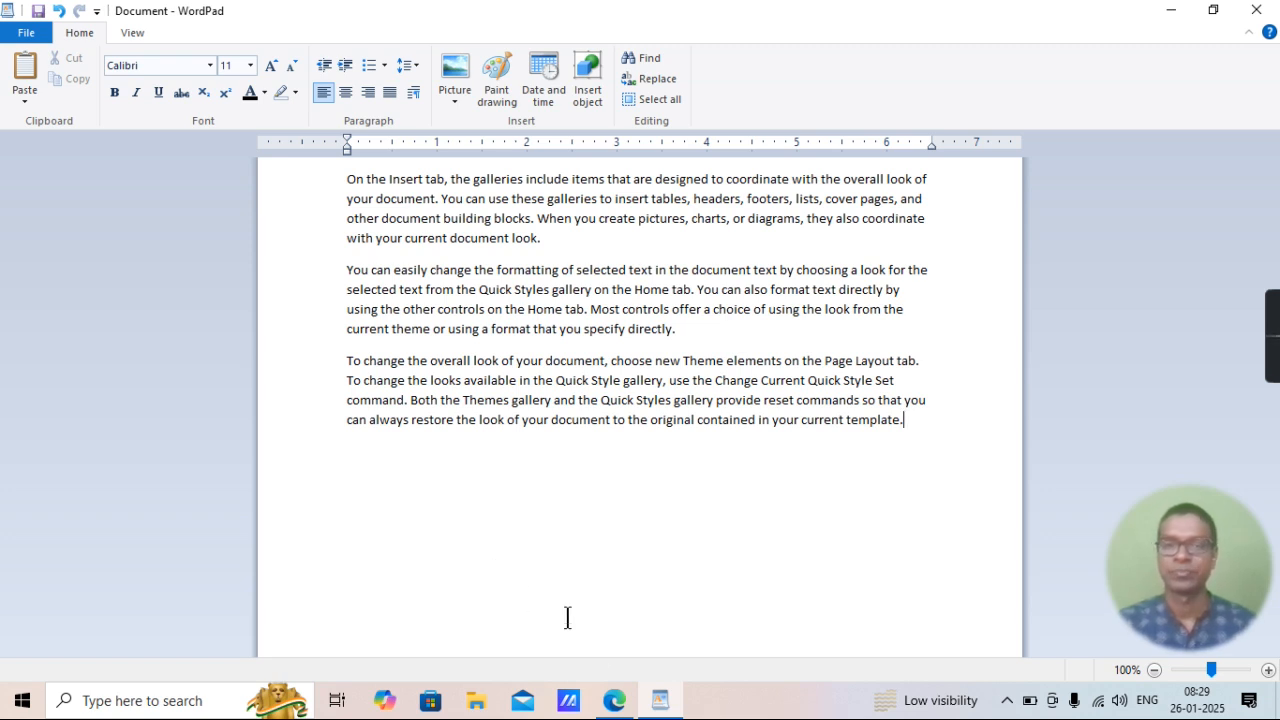
Switch to wordpad.pdf in Microsoft Edge and highlight "=Align text left side in page" in item 15 in yellow.
click(614, 700)
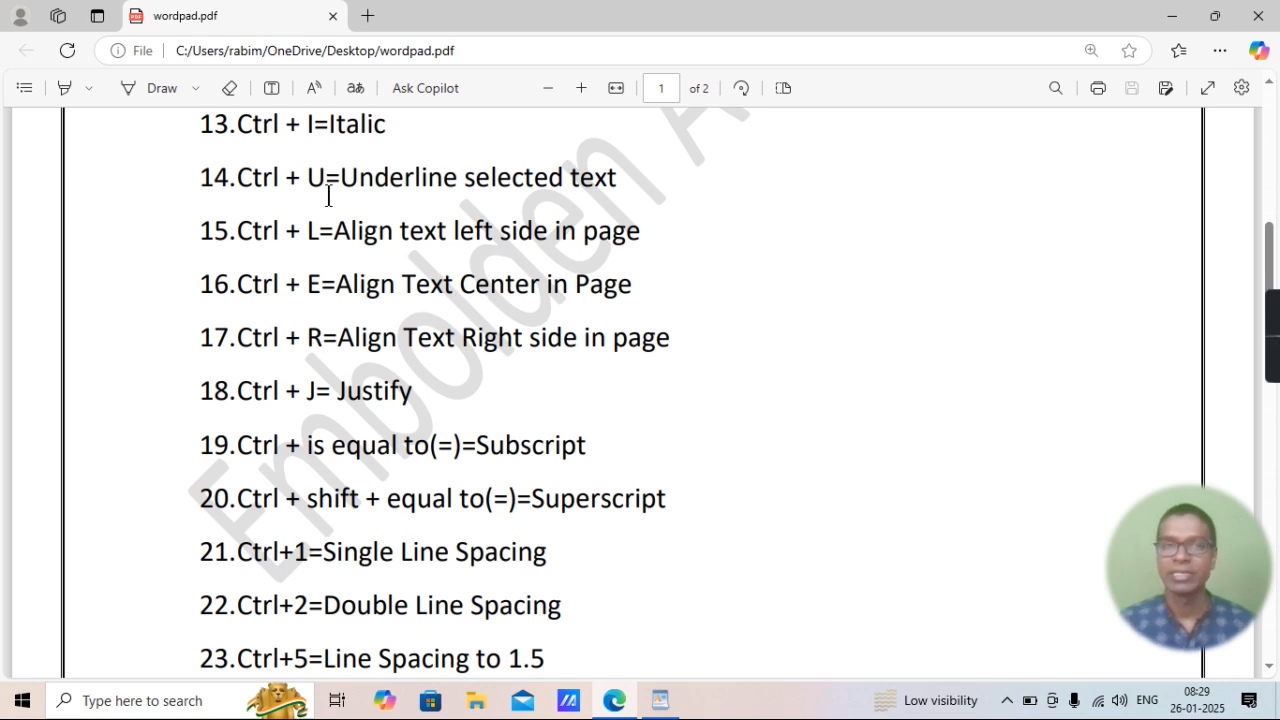
click(66, 86)
drag(332, 232, 646, 238)
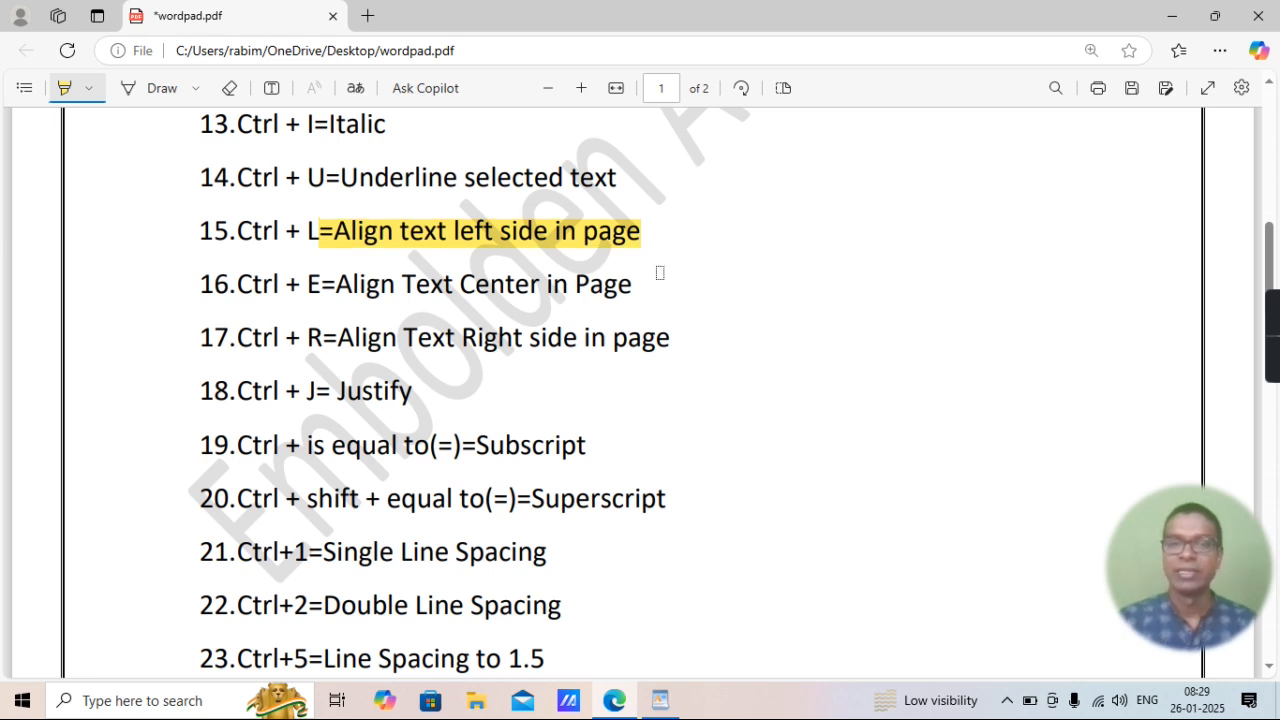
Switch to WordPad, center all of the document's text, and set it back to left alignment.
click(660, 703)
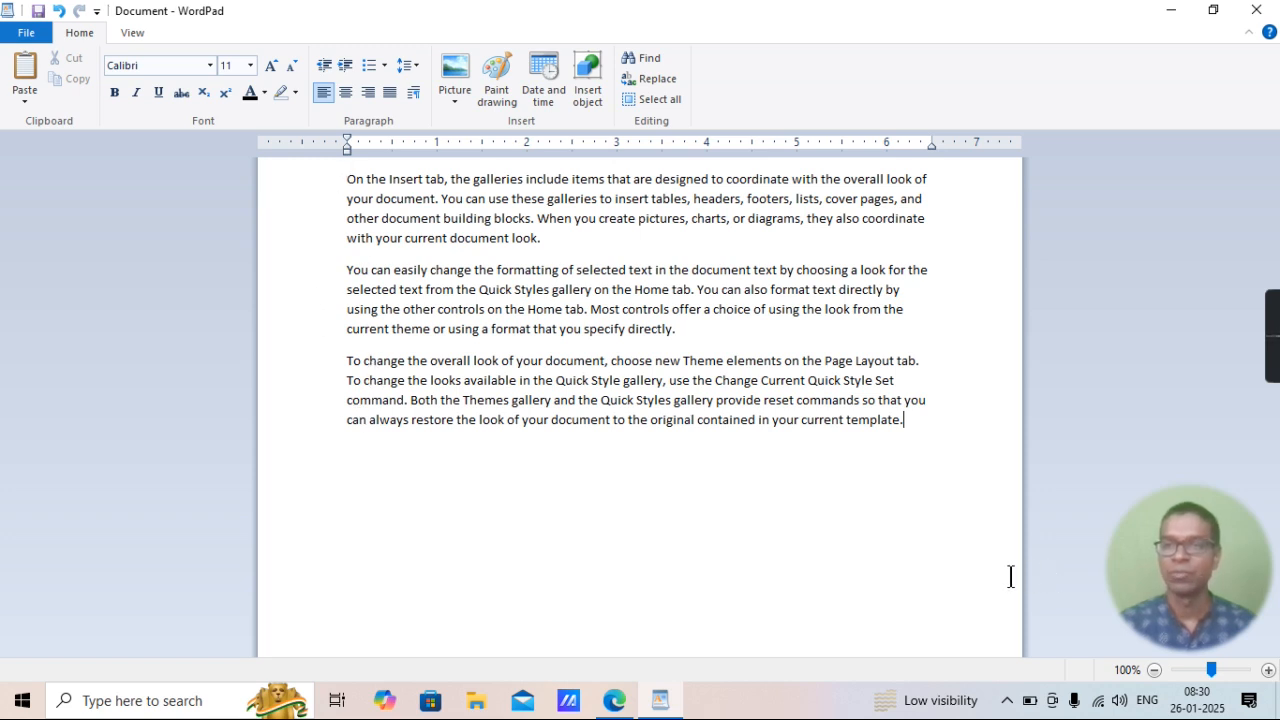
click(1268, 670)
click(1268, 670)
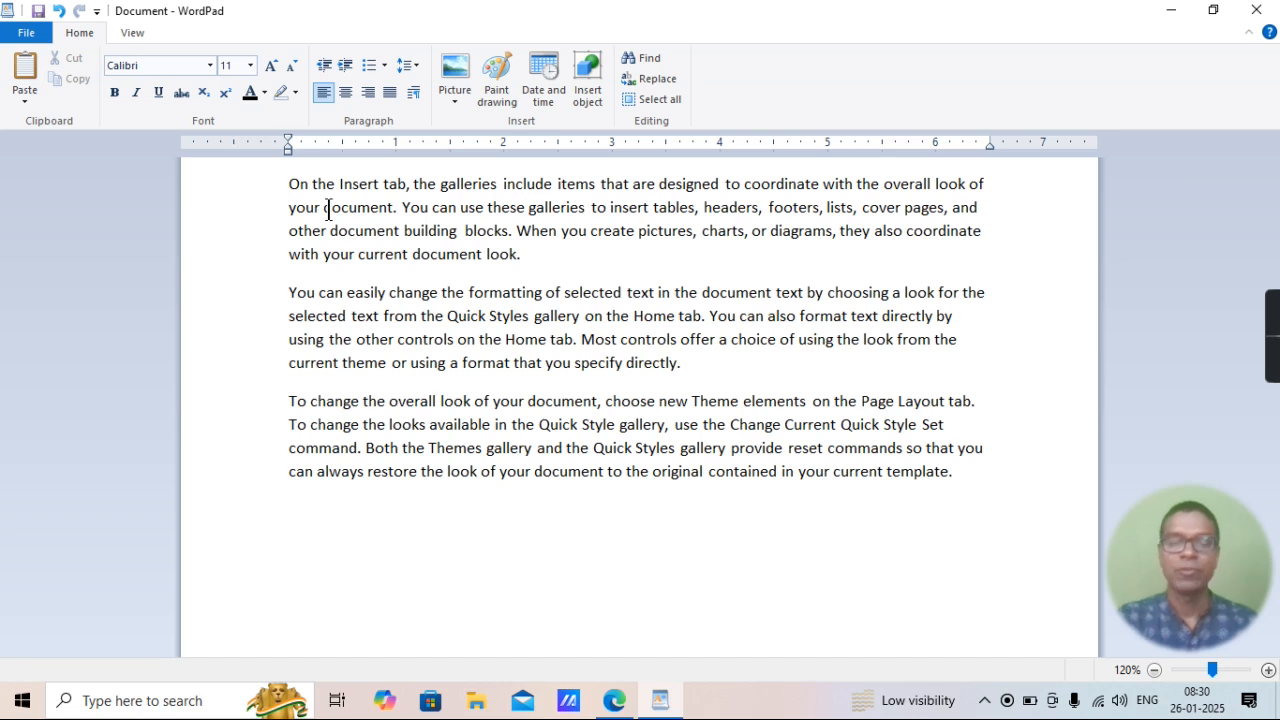
key(ctrl+a)
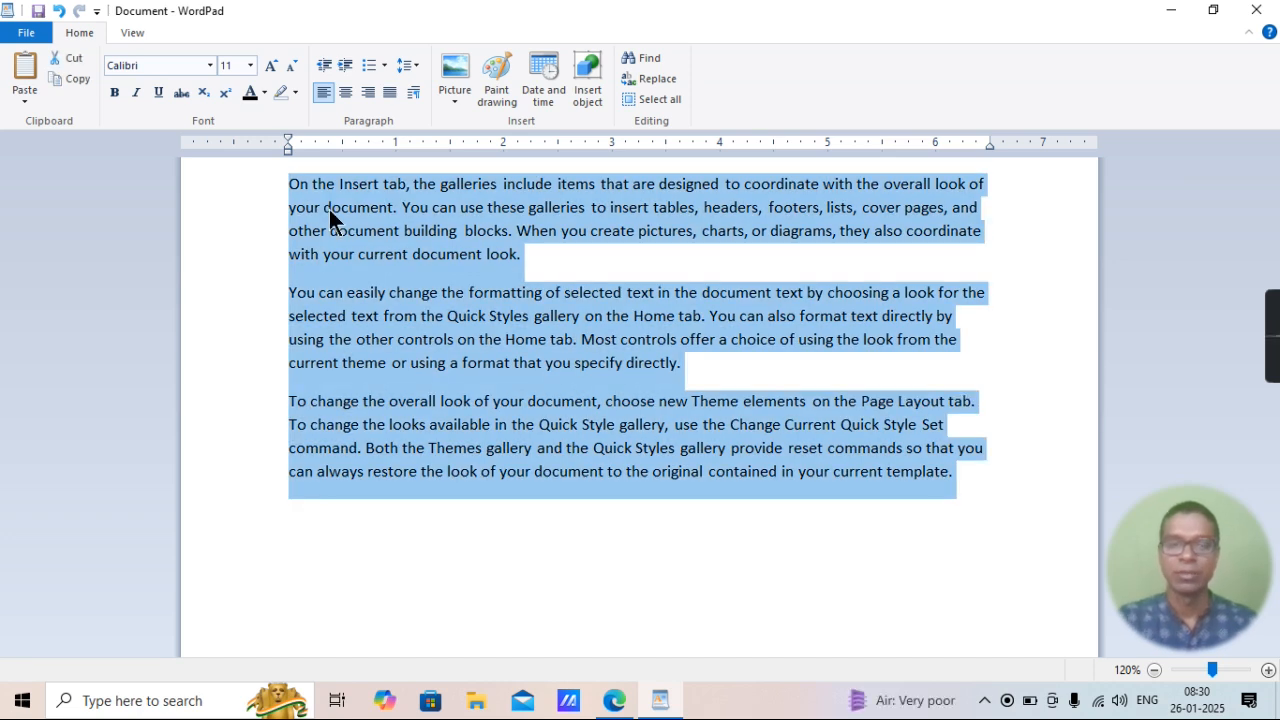
key(ctrl+e)
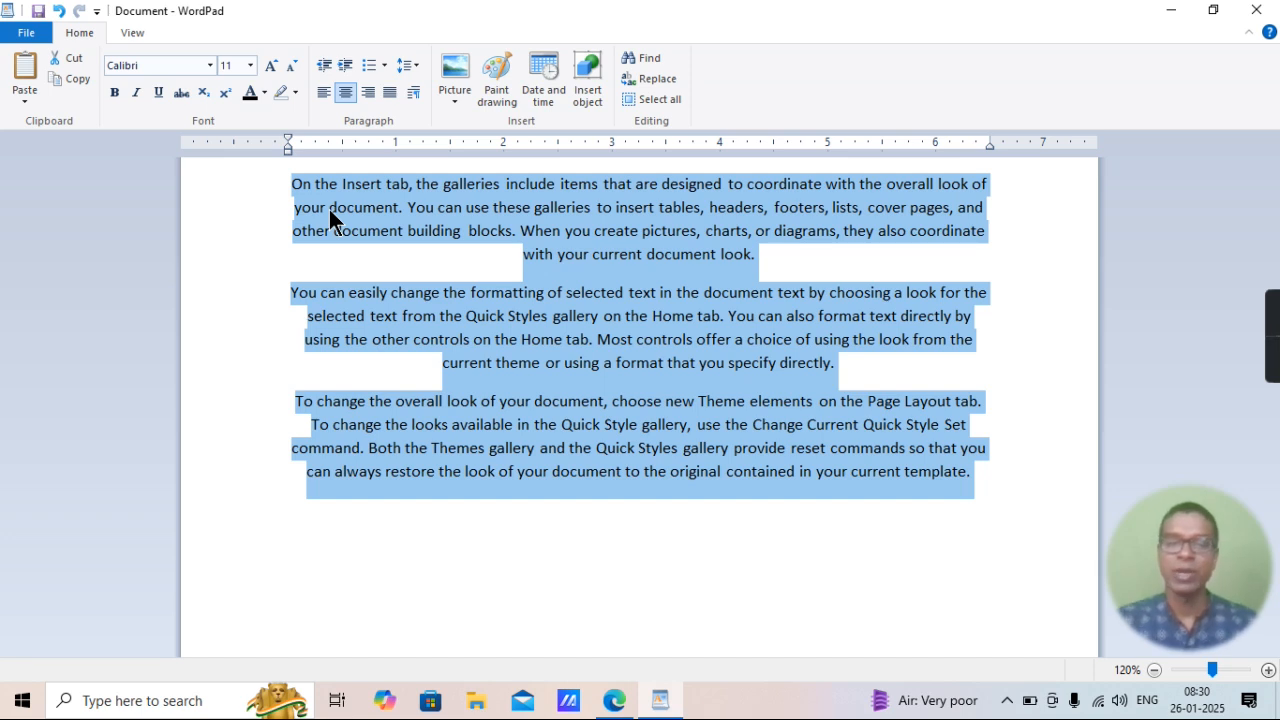
key(ctrl+l)
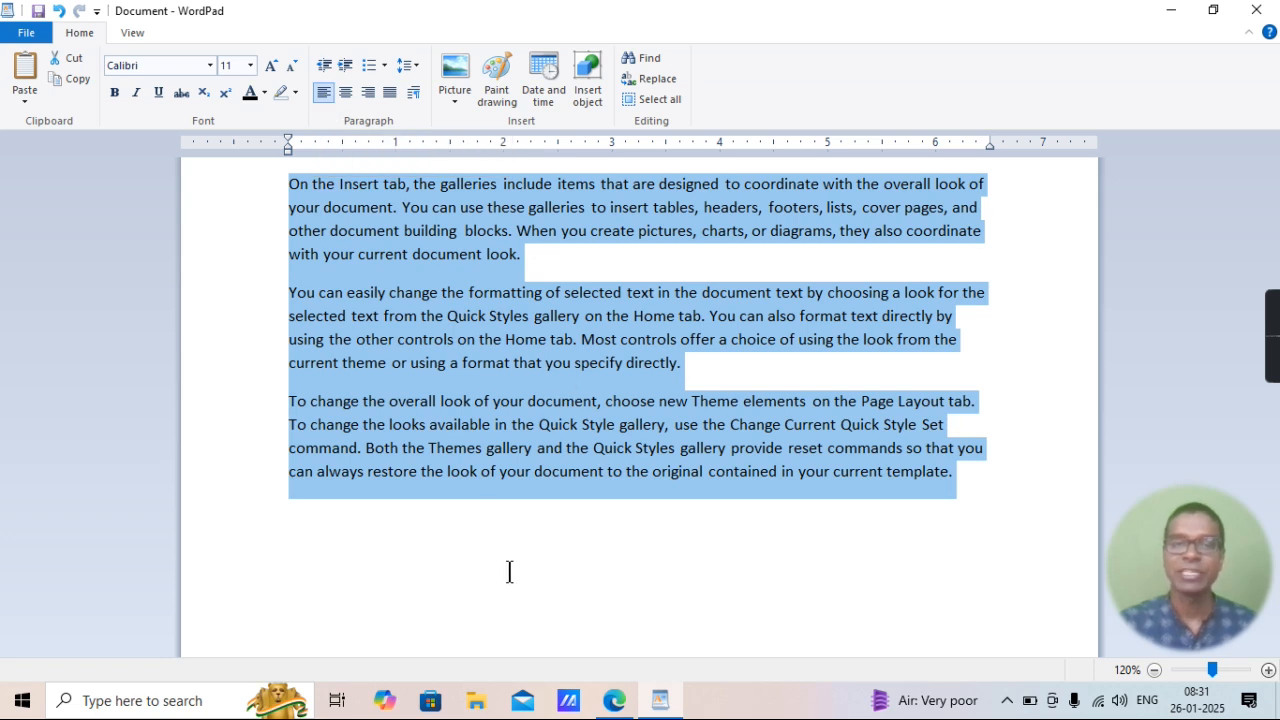
Highlight "=Align Text Center in Page" in item 16 of the PDF in Edge, and center all the text in WordPad.
click(617, 712)
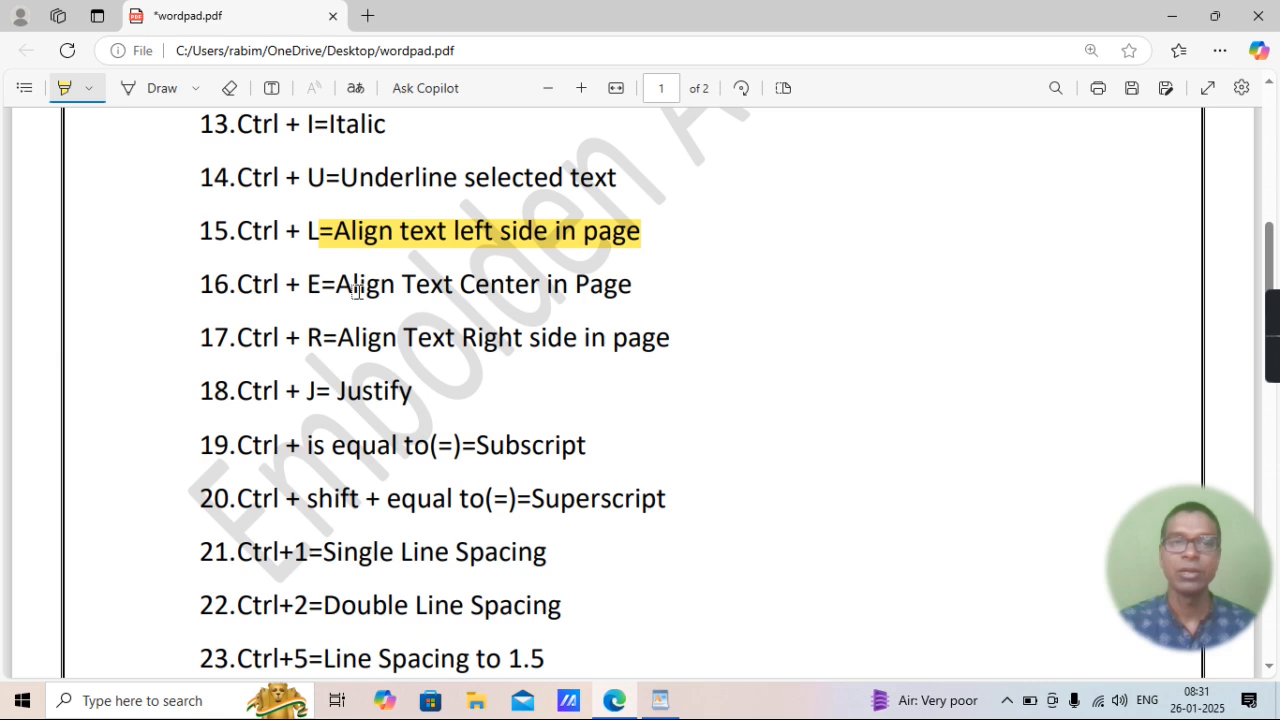
mouse_move(322, 286)
mouse_down()
mouse_move(437, 300)
mouse_move(643, 284)
mouse_up()
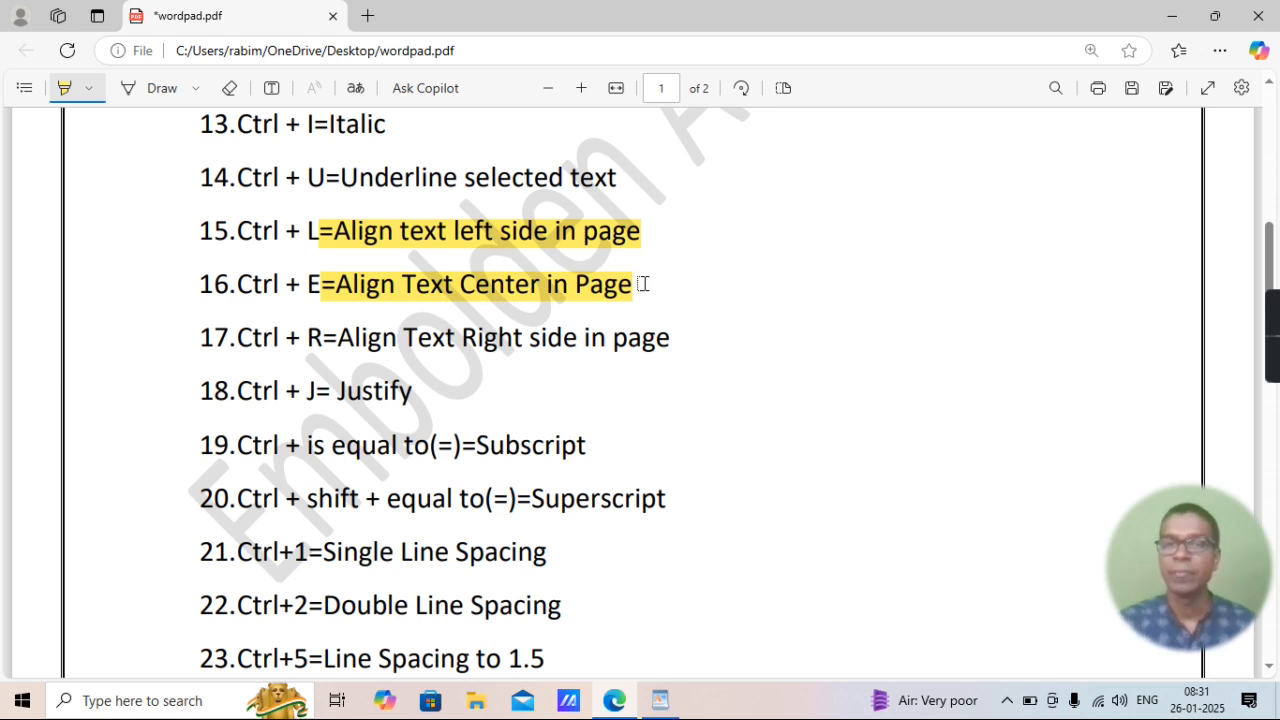
click(664, 702)
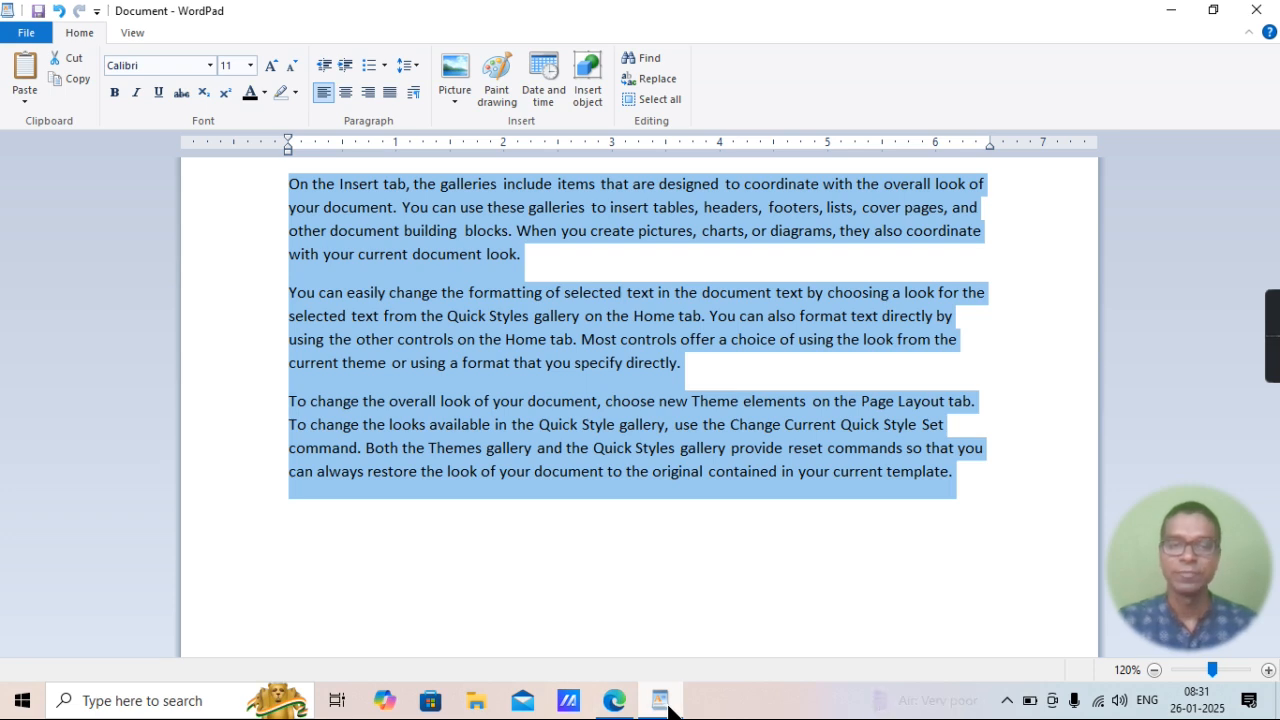
key(ctrl+e)
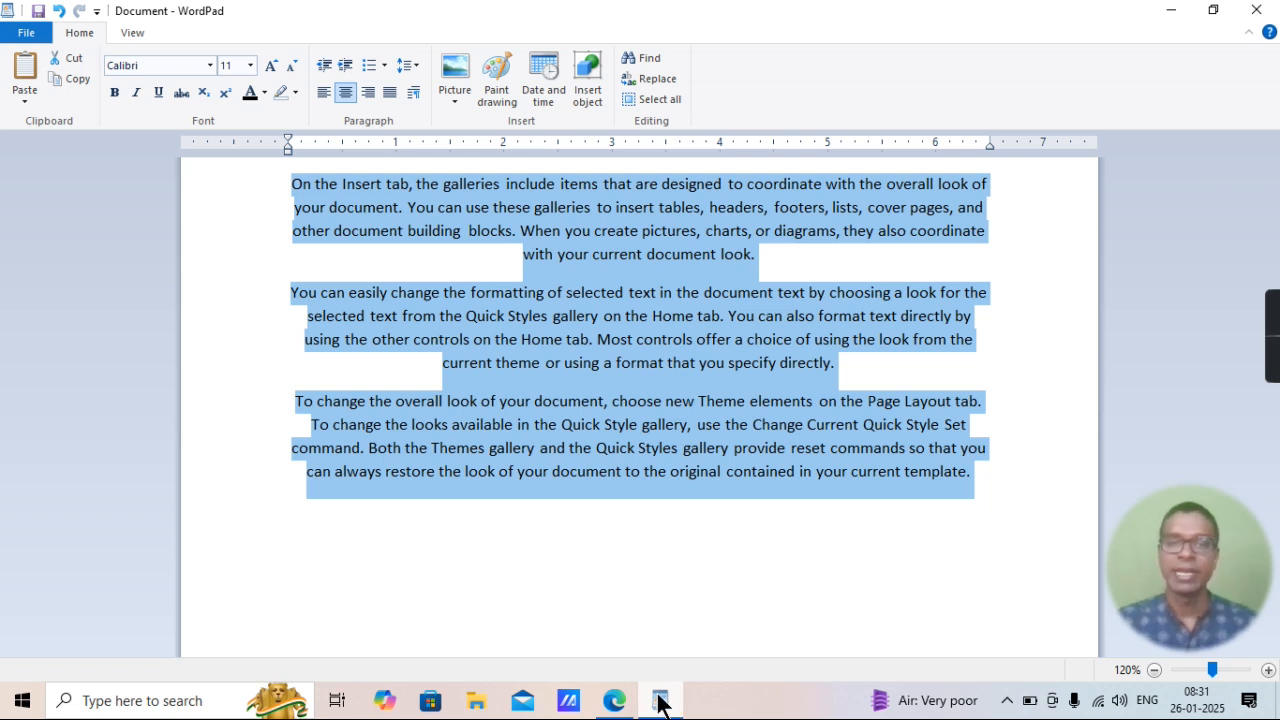
Highlight "Align Text Right side in page" in item 17 of the PDF in Edge, and right-align all the text in WordPad.
click(615, 705)
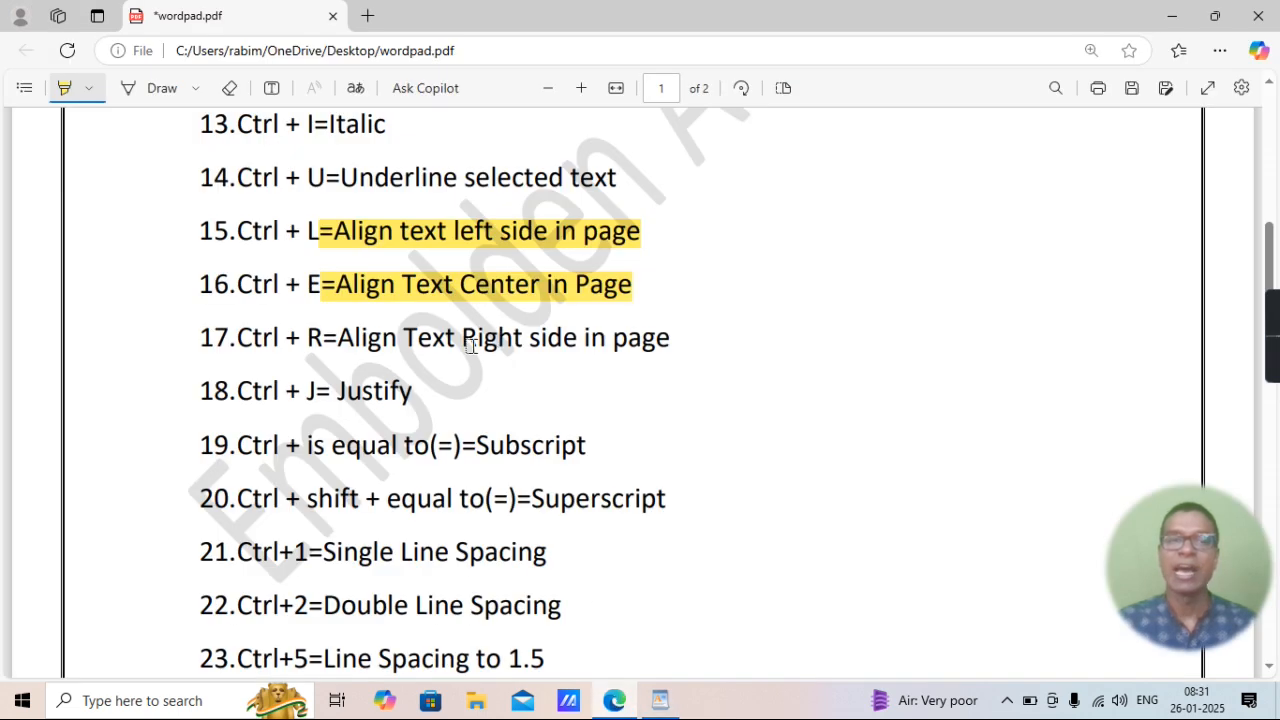
drag(336, 335, 680, 338)
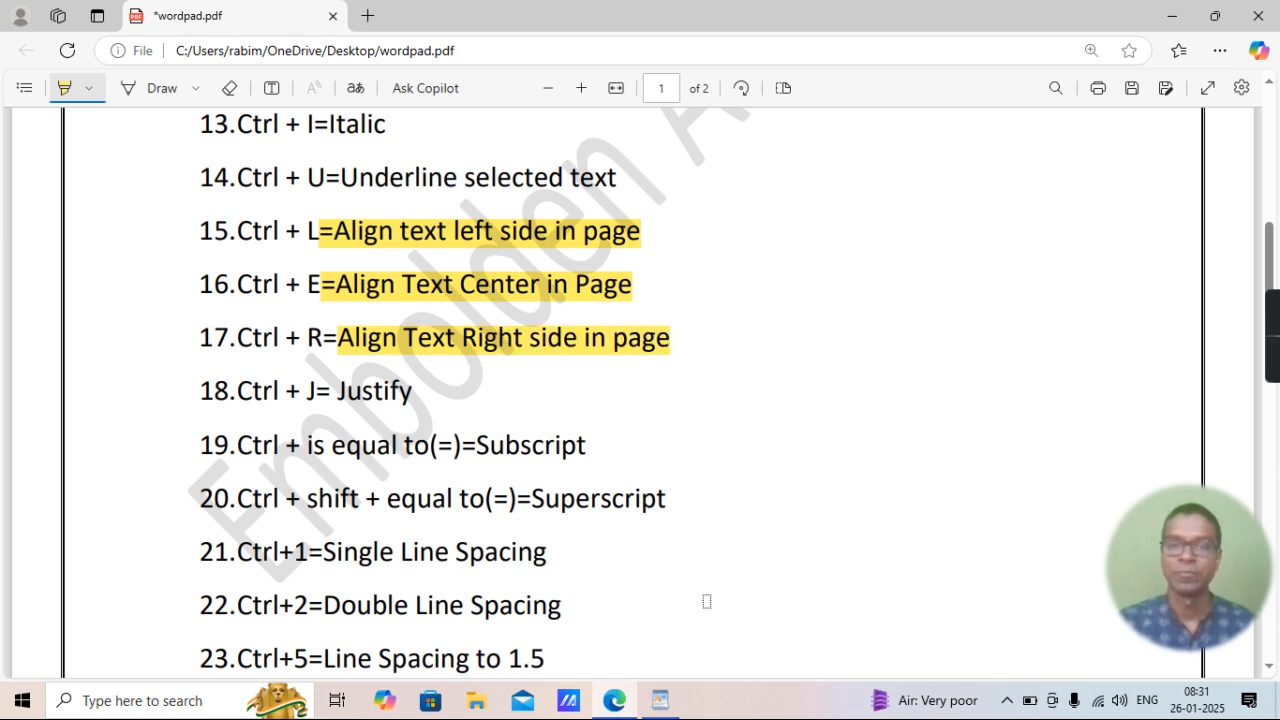
click(662, 702)
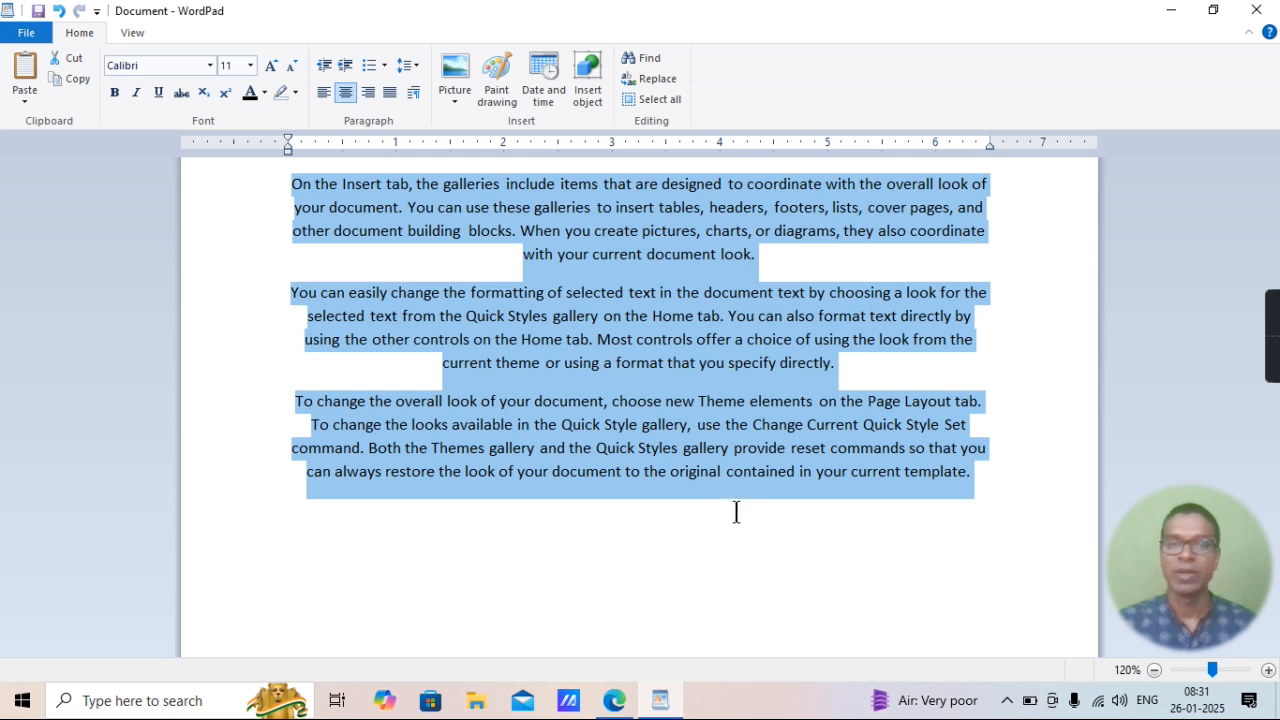
key(ctrl+r)
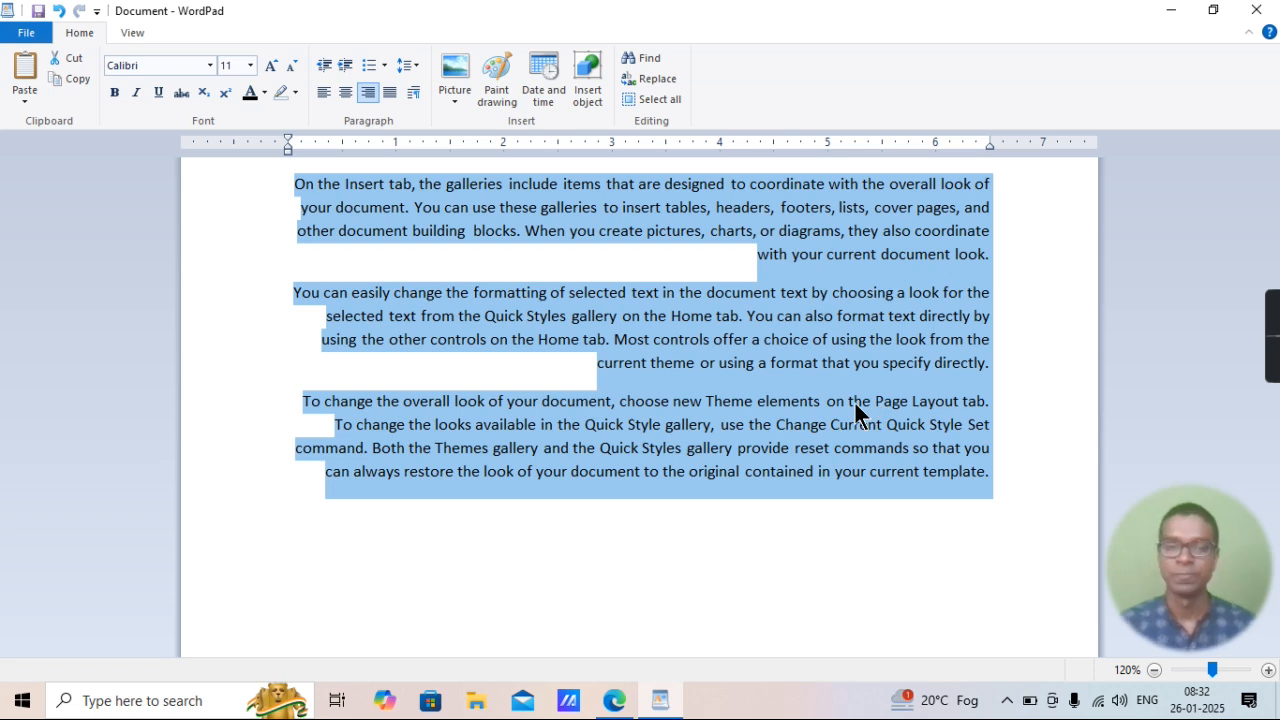
Justify all three paragraphs in the WordPad document.
click(616, 699)
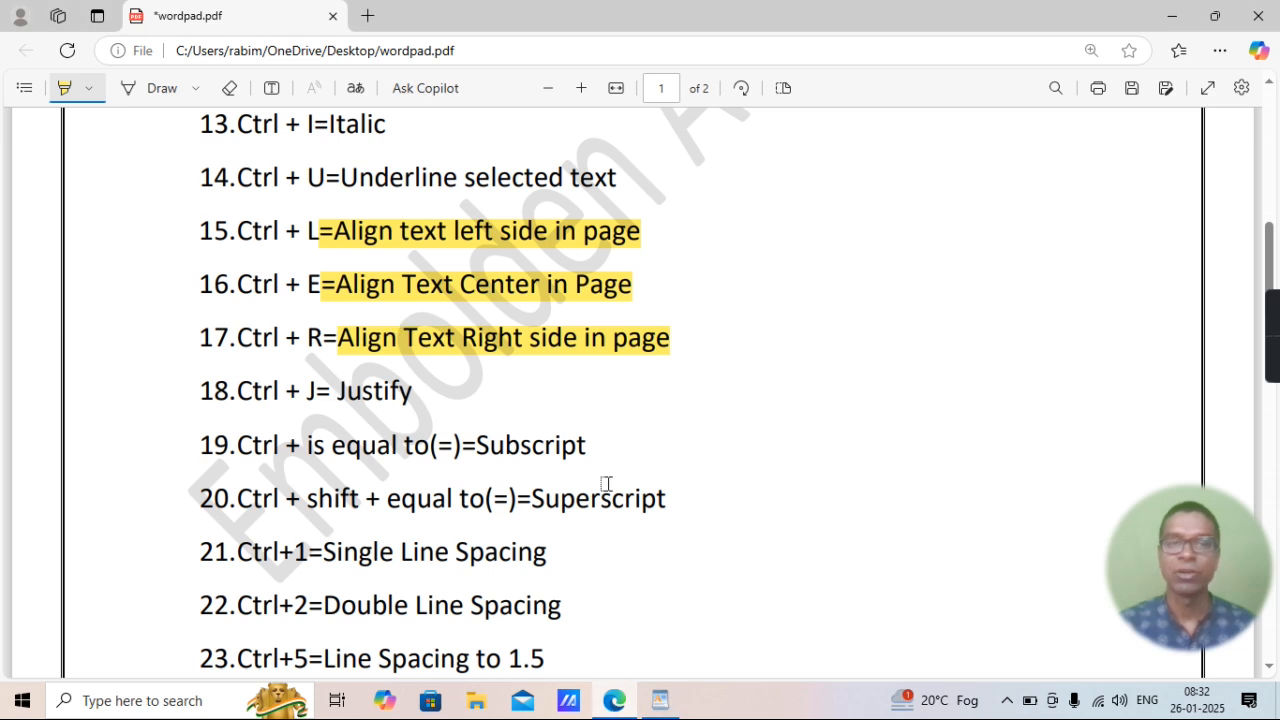
click(659, 700)
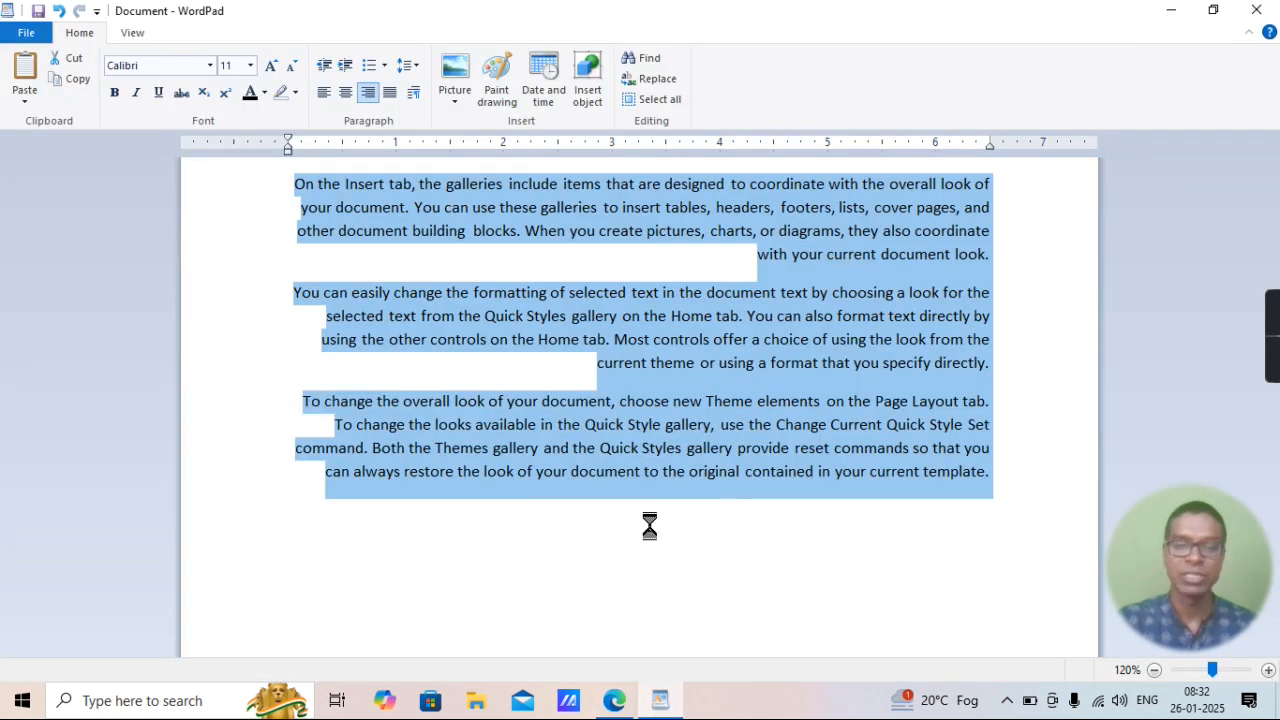
key(ctrl+j)
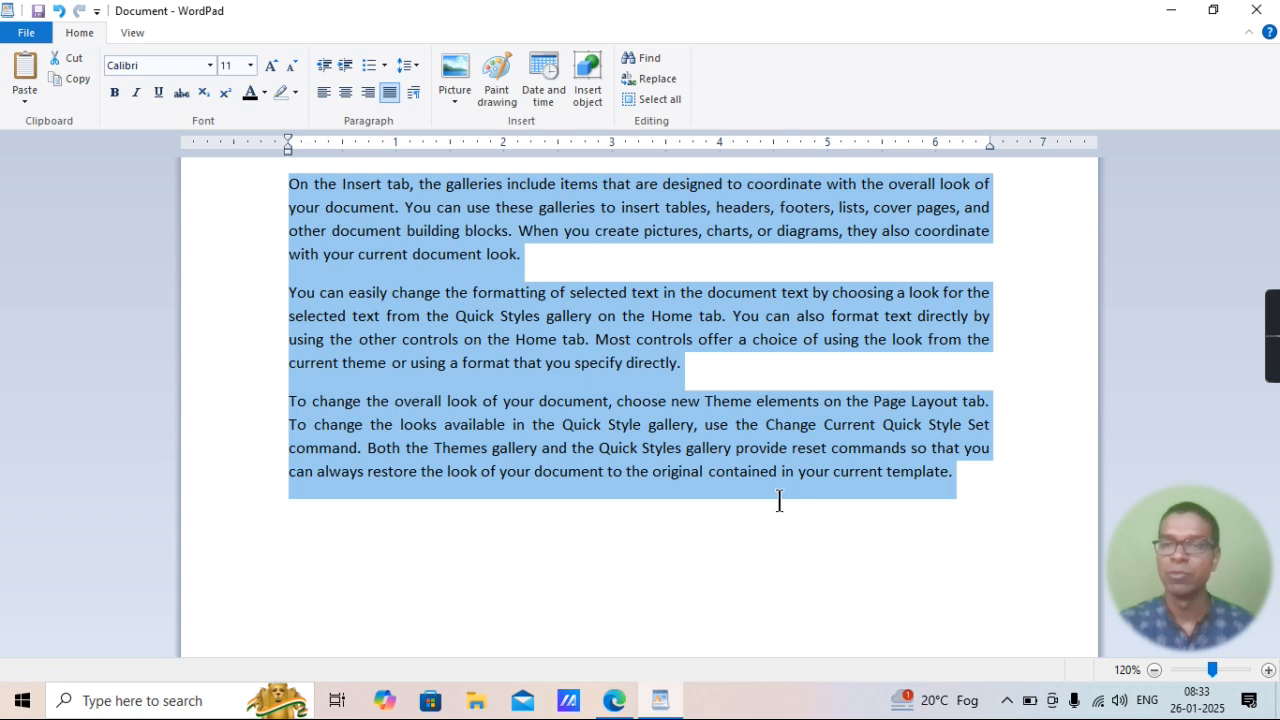
click(1268, 670)
click(1268, 670)
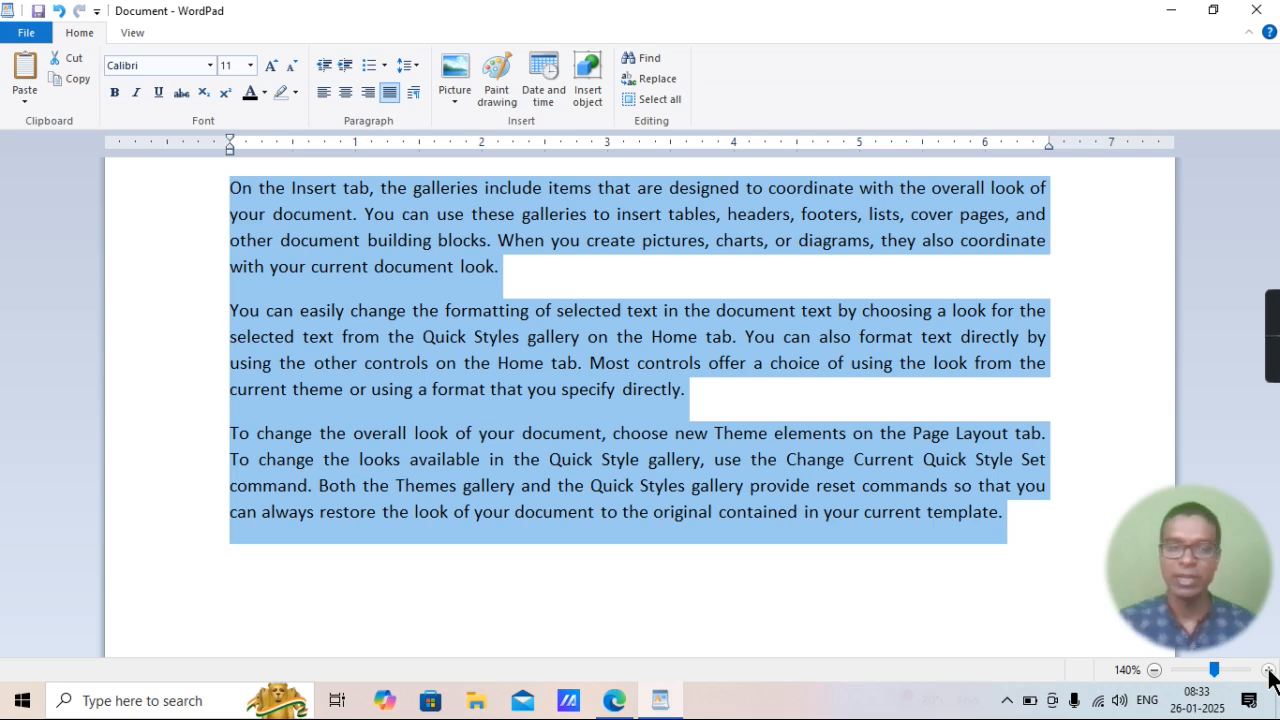
Highlight "= Justify" in item 18 of the PDF in Edge and return to WordPad.
click(614, 702)
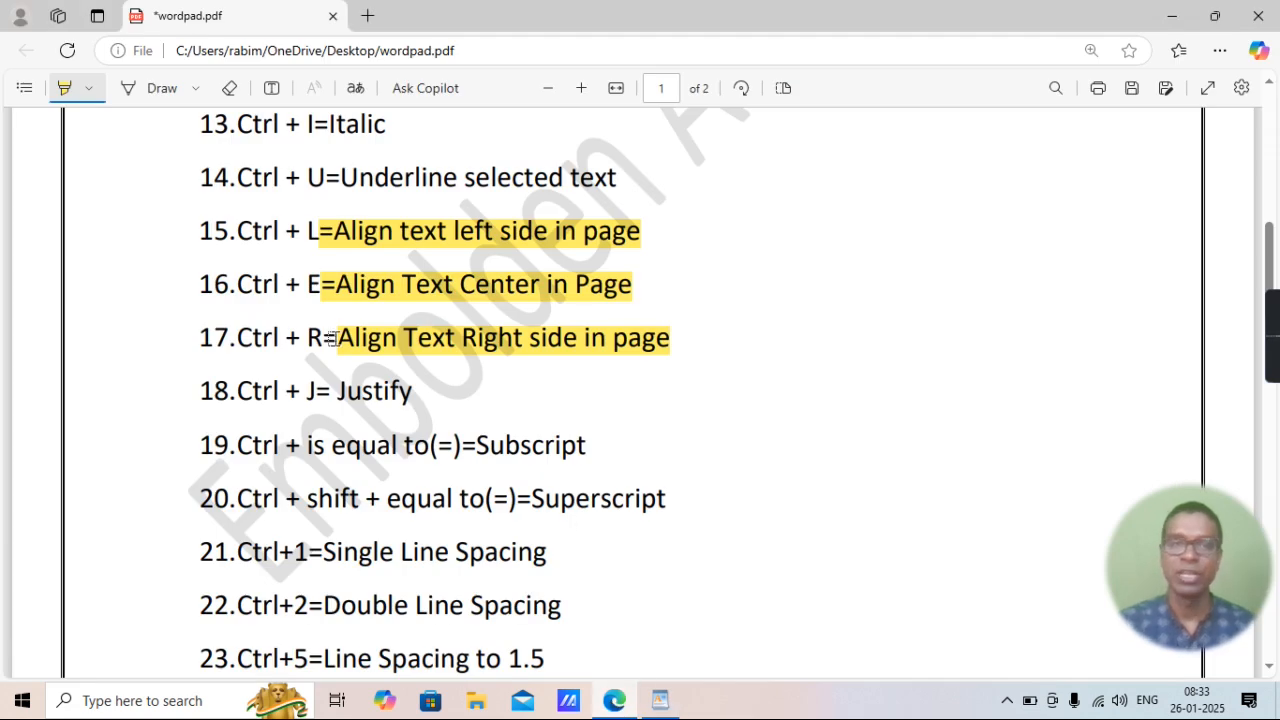
drag(318, 392, 414, 395)
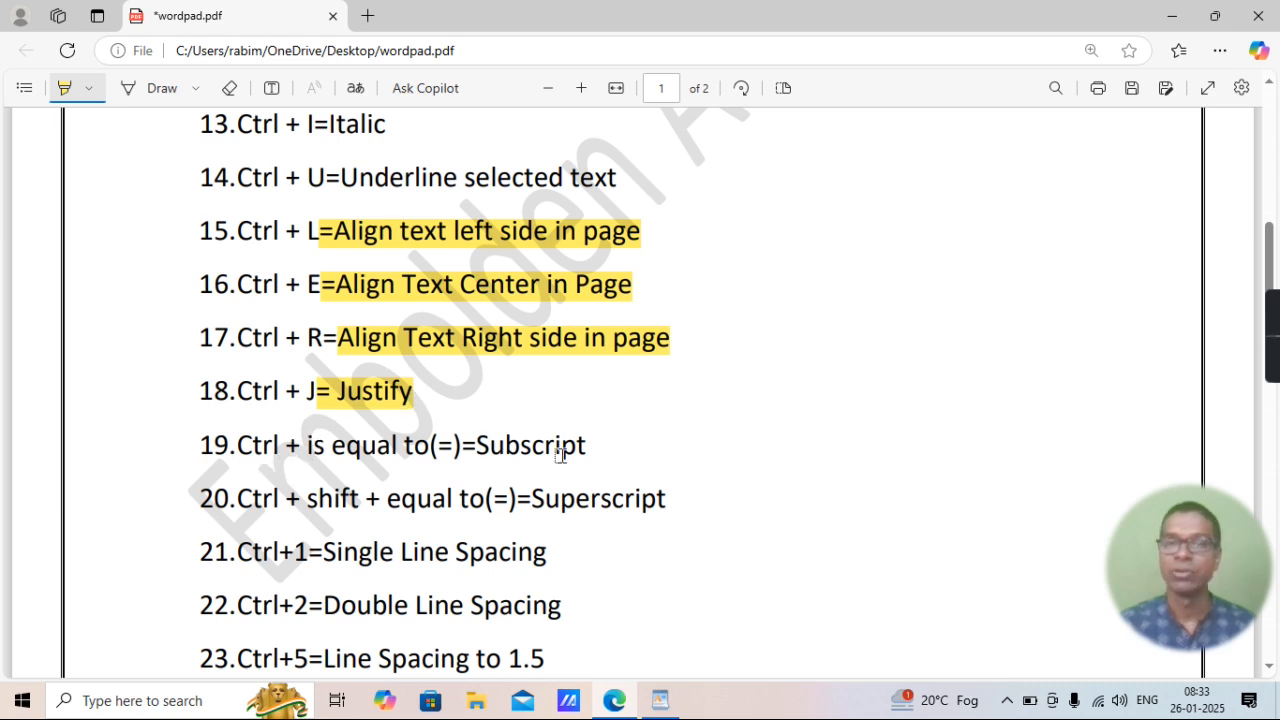
click(660, 700)
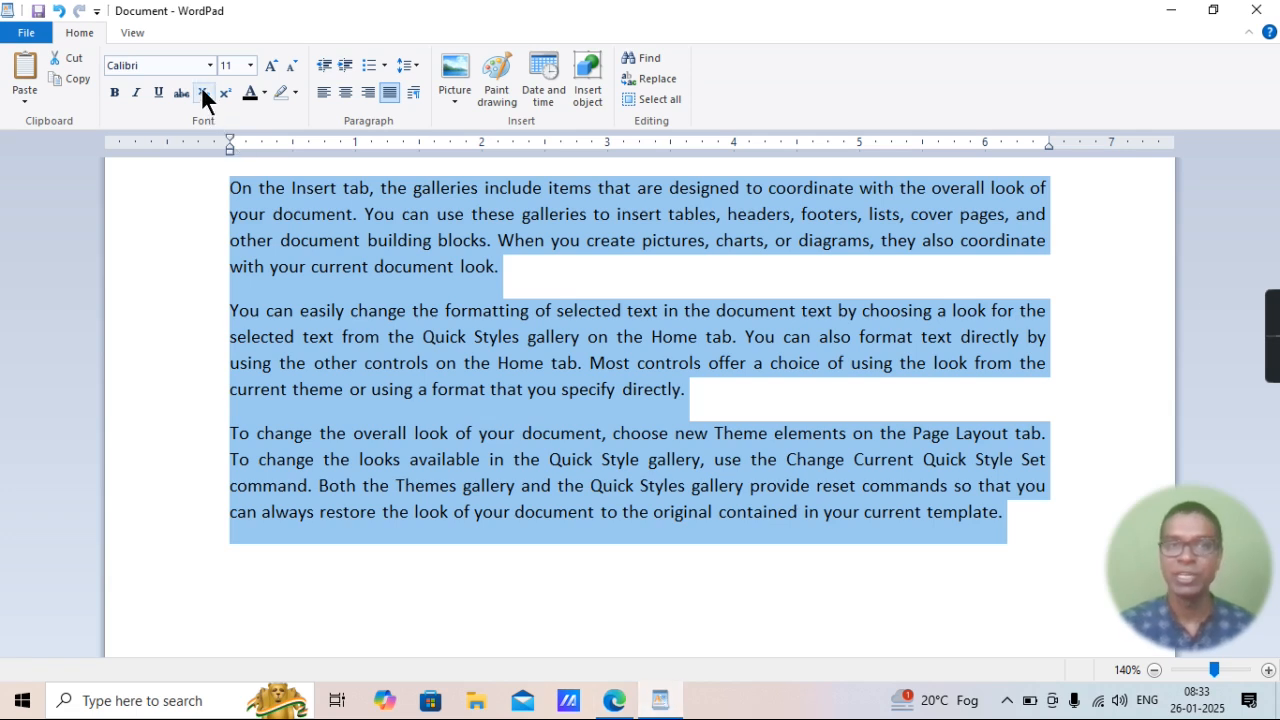
Add the formula H2SO4 in capitals on a new line below the last paragraph.
click(304, 579)
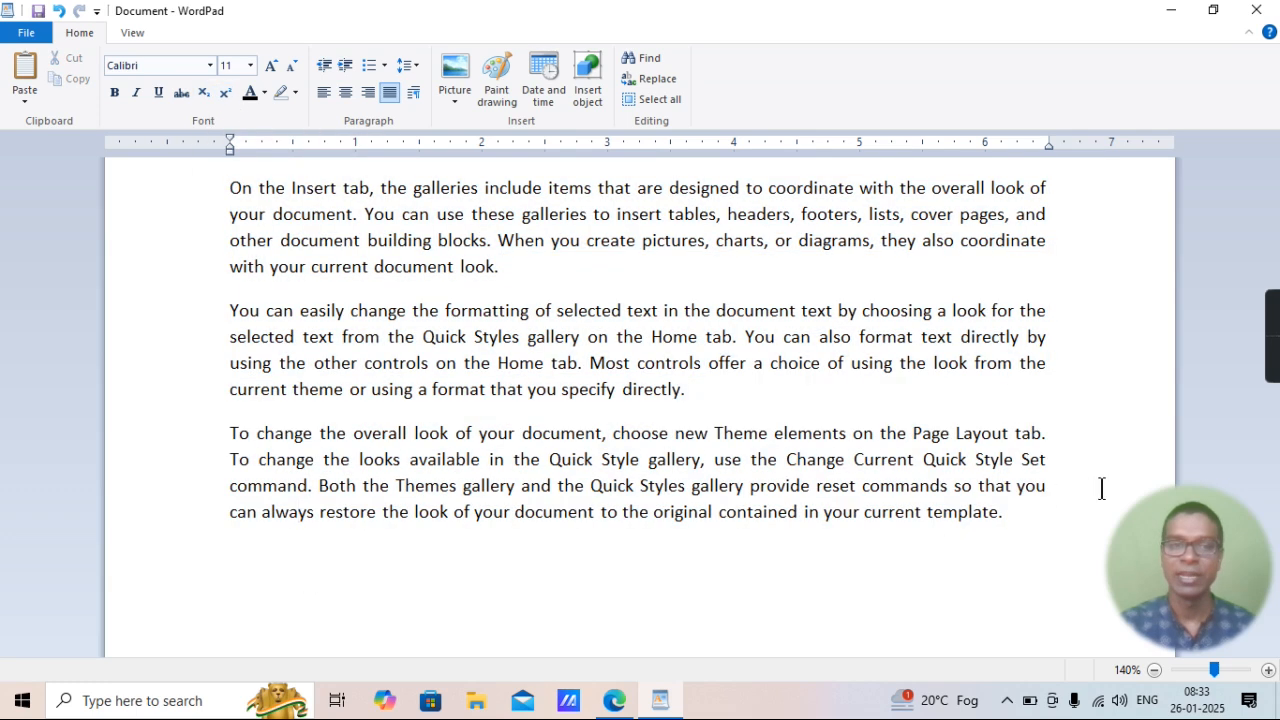
click(1016, 522)
key(Return)
key(Return)
key(Return)
key(Return)
key(Return)
key(Return)
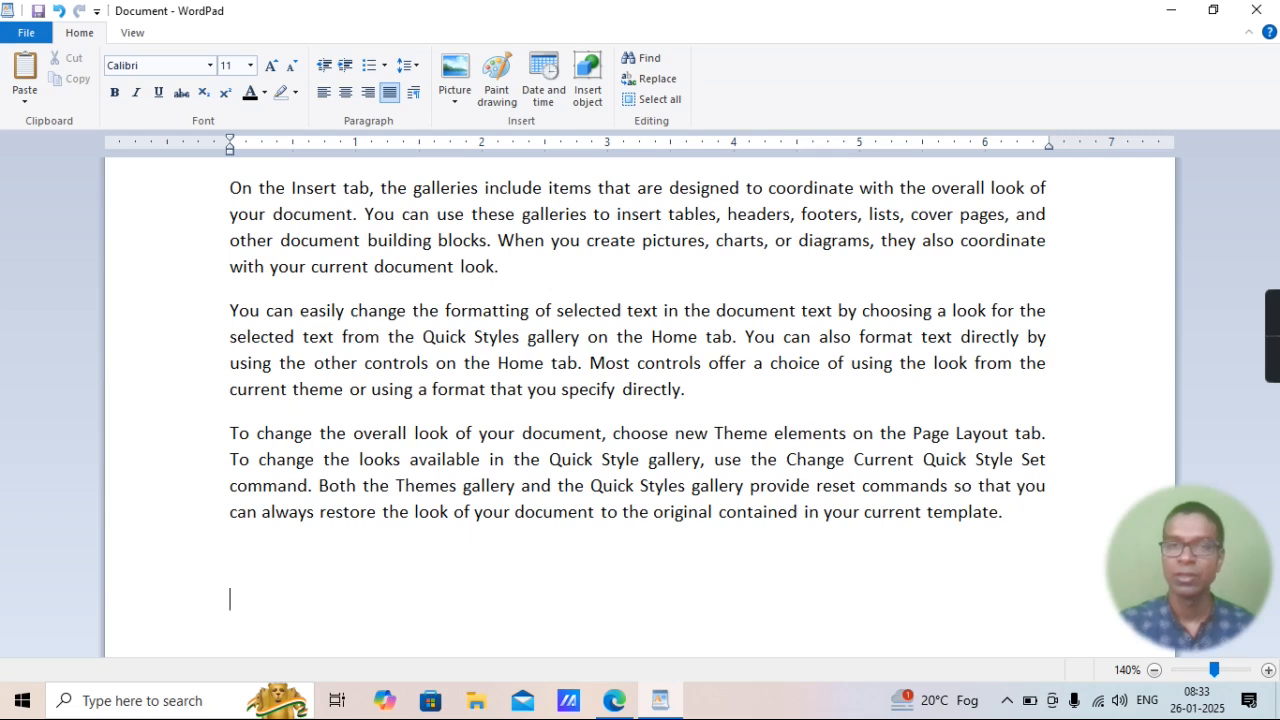
key(Return)
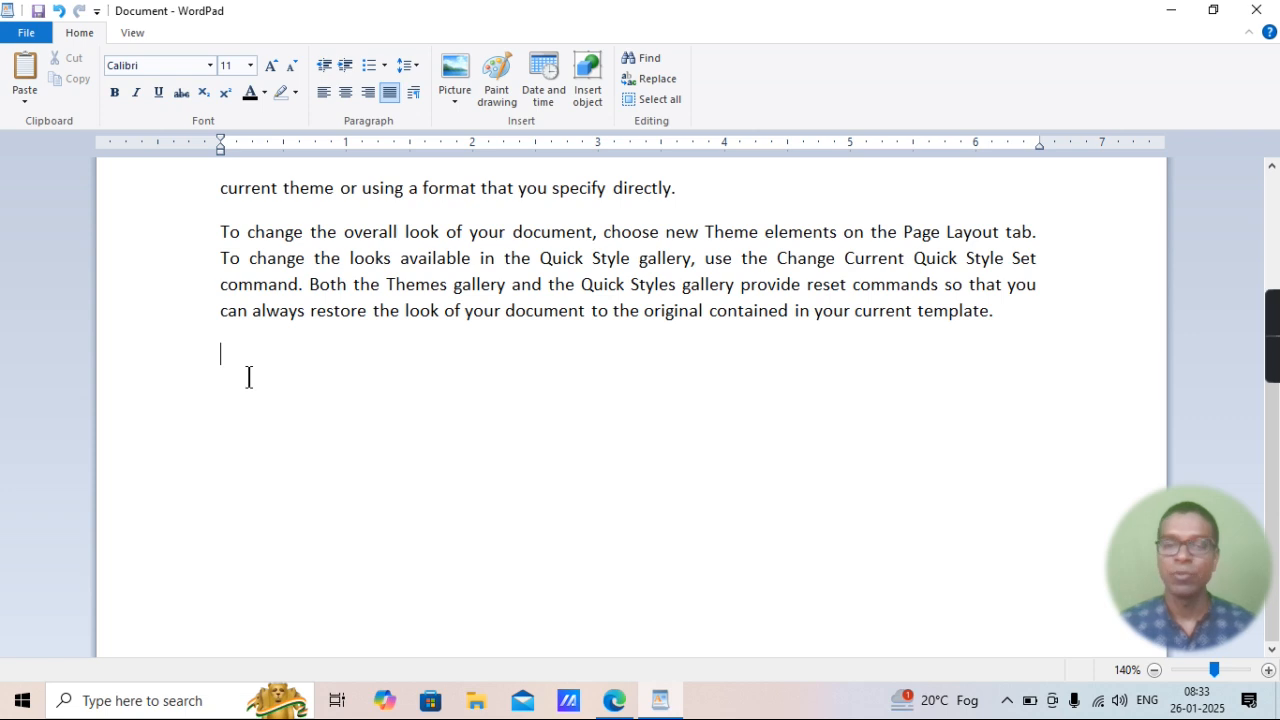
key(Caps_Lock)
text(H2SO4)
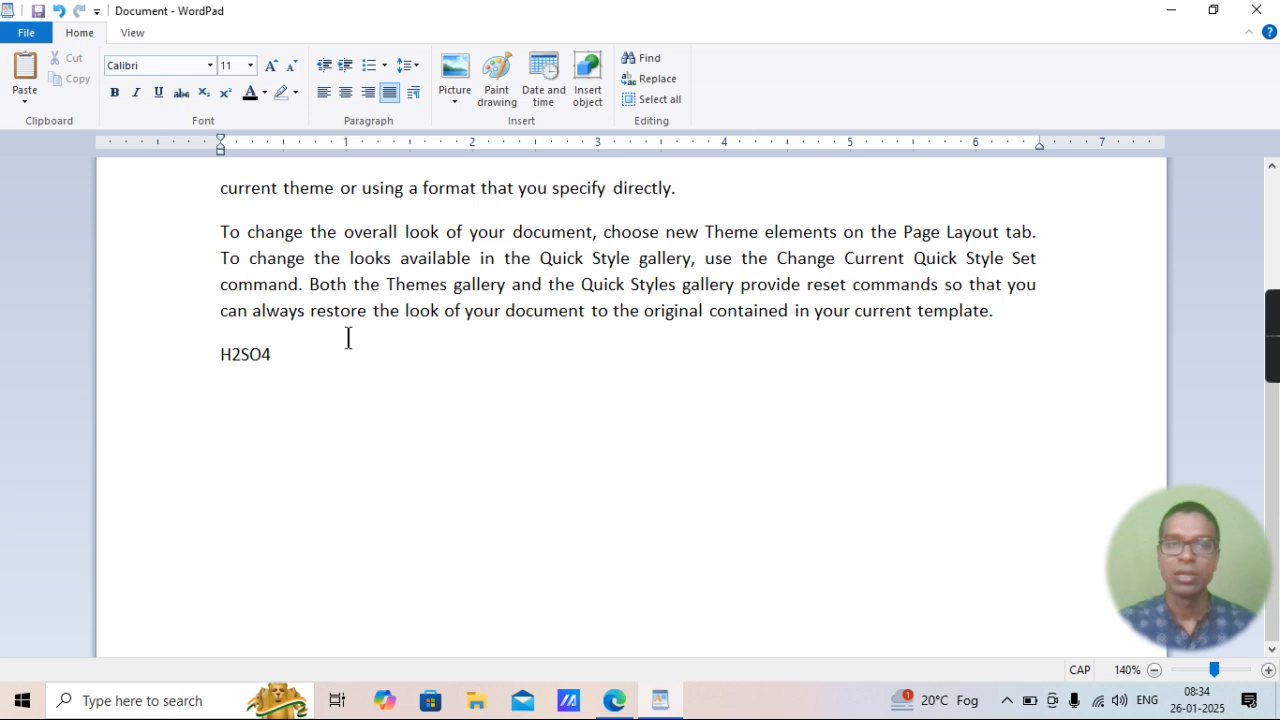
Set the font size of the H2SO4 line to 36.
drag(278, 358, 183, 354)
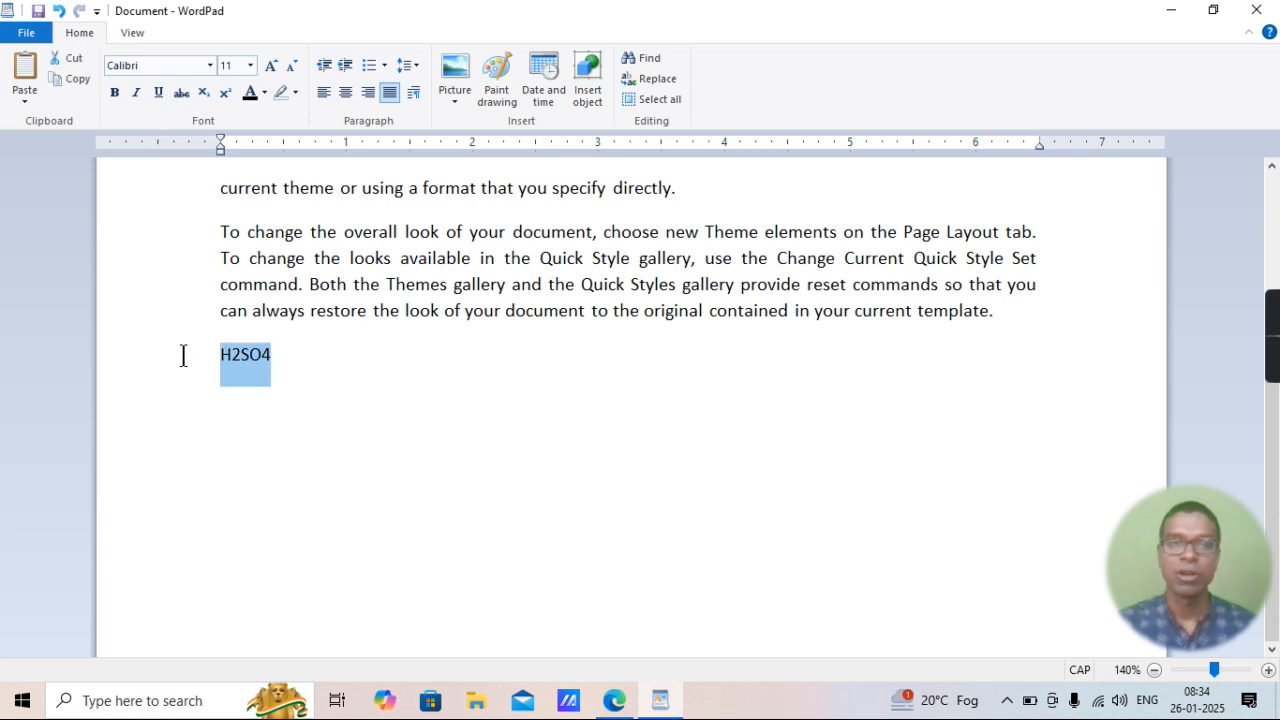
click(250, 65)
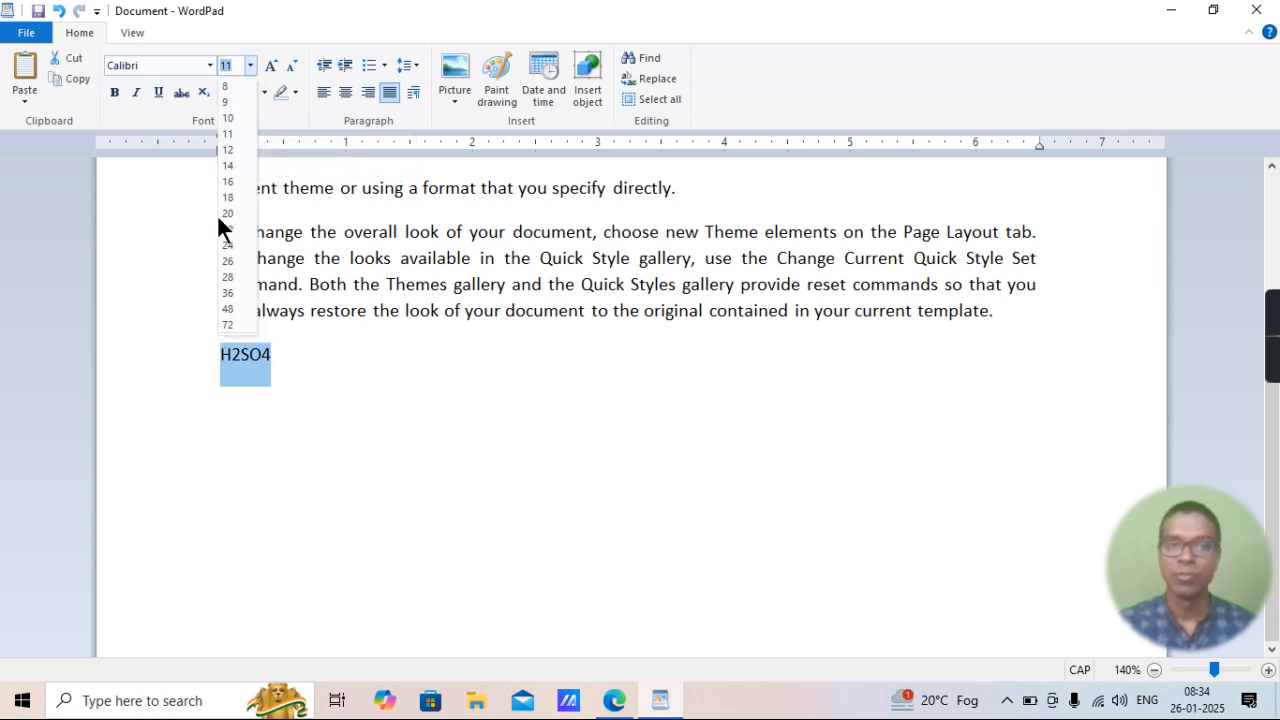
click(228, 292)
Format the 4 at the end of H2SO4 as subscript.
click(391, 400)
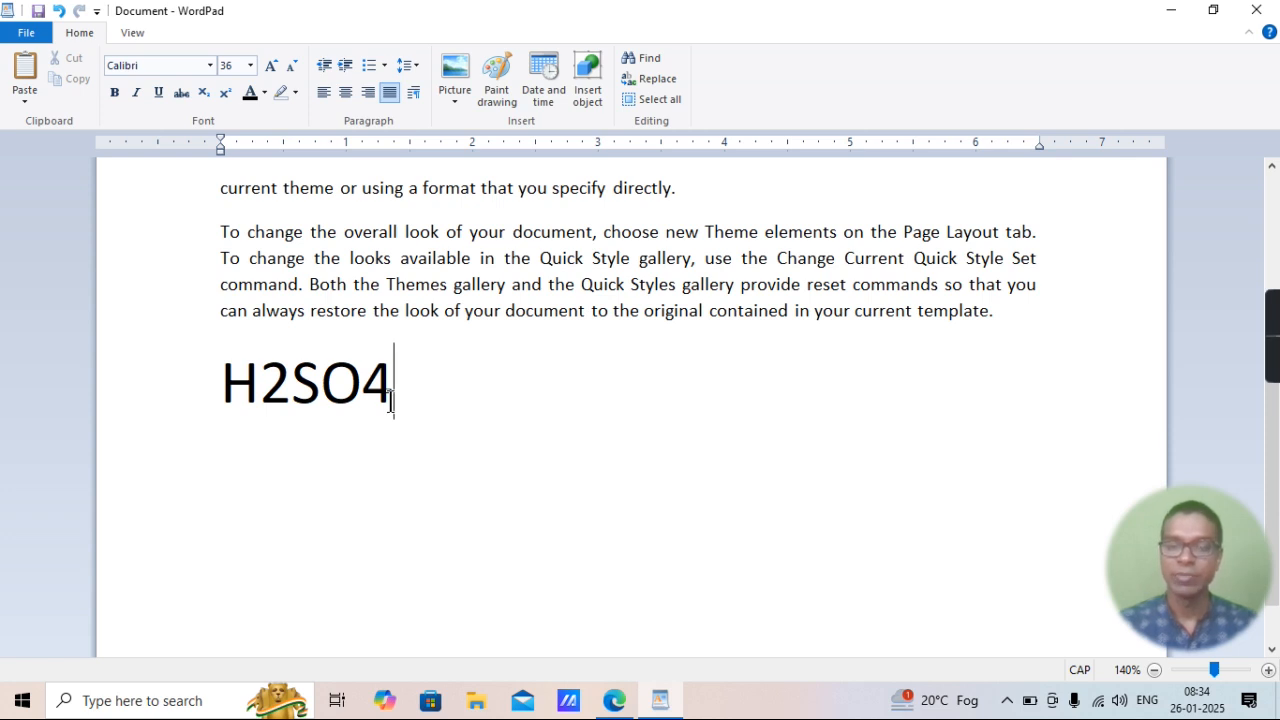
key(shift+Left)
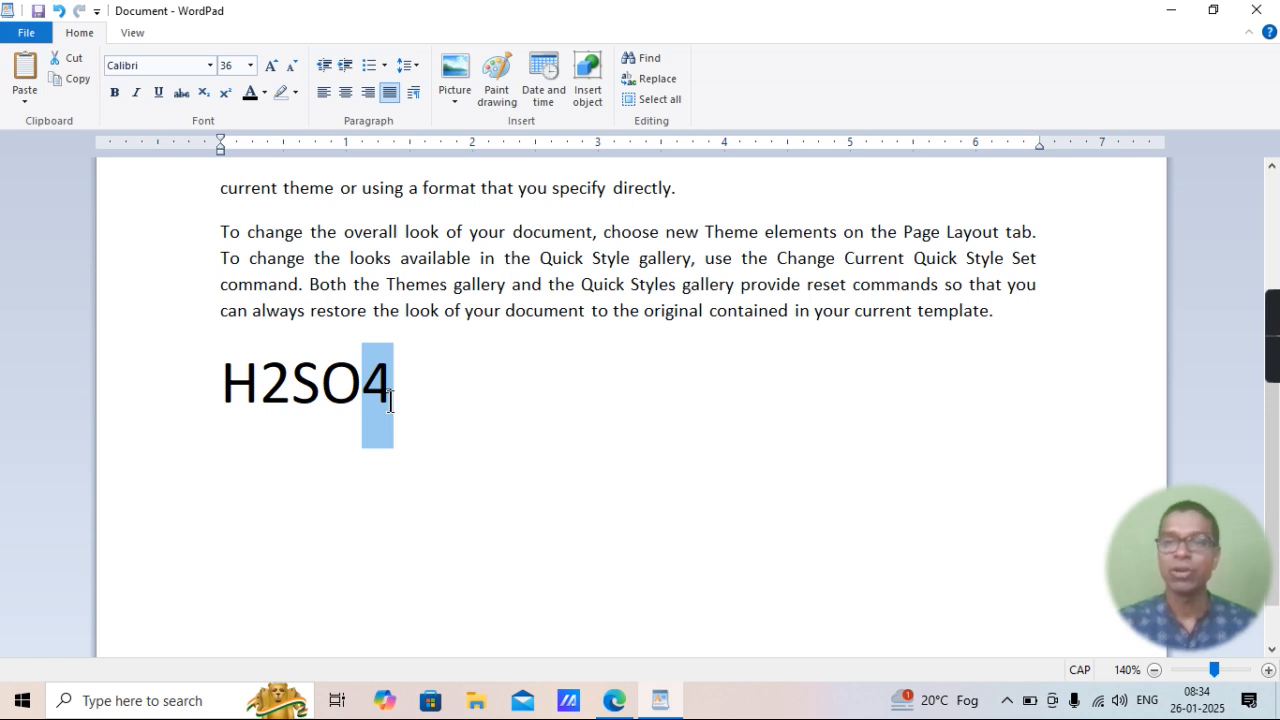
key(ctrl+equal)
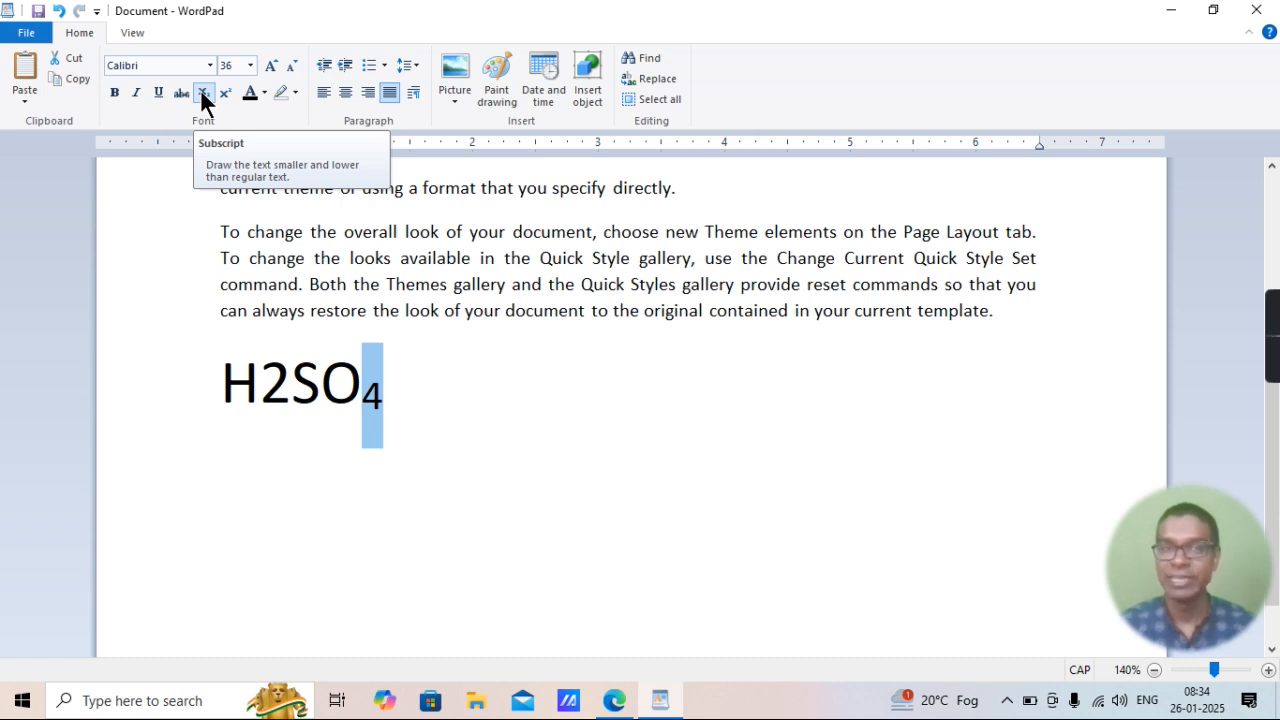
Format the 2 in H2SO4 as subscript.
click(290, 375)
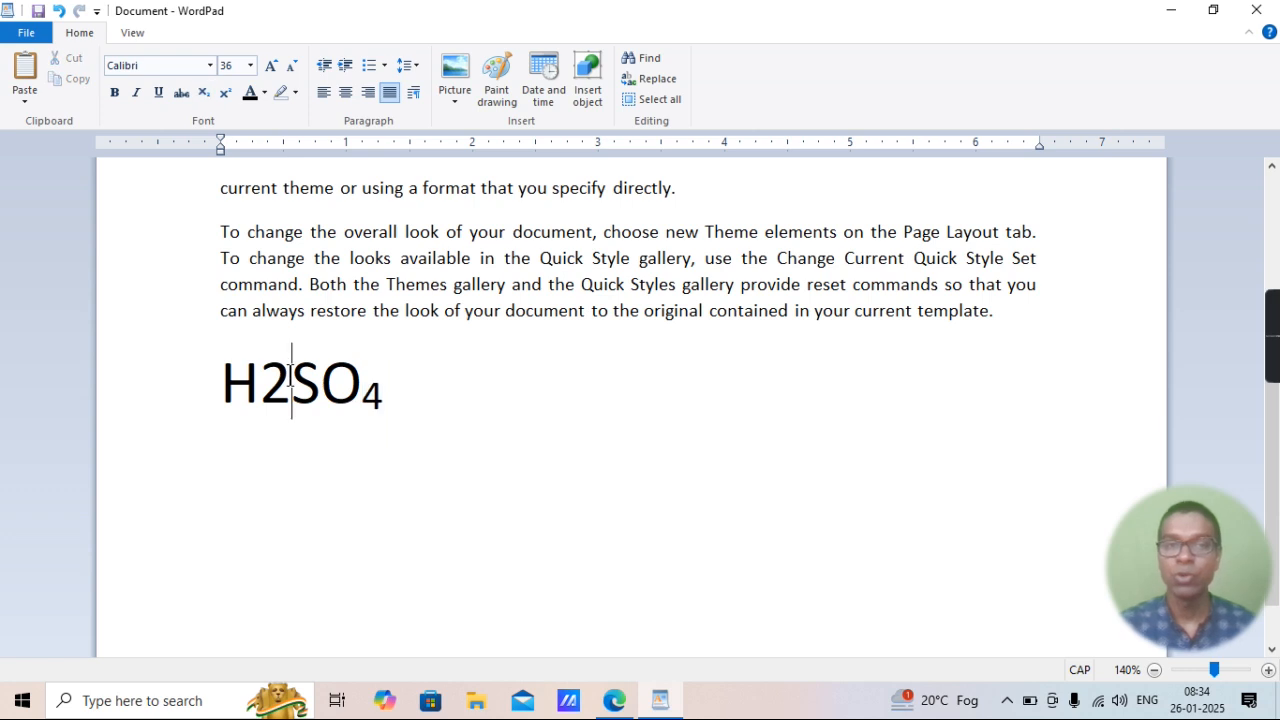
key(shift+Left)
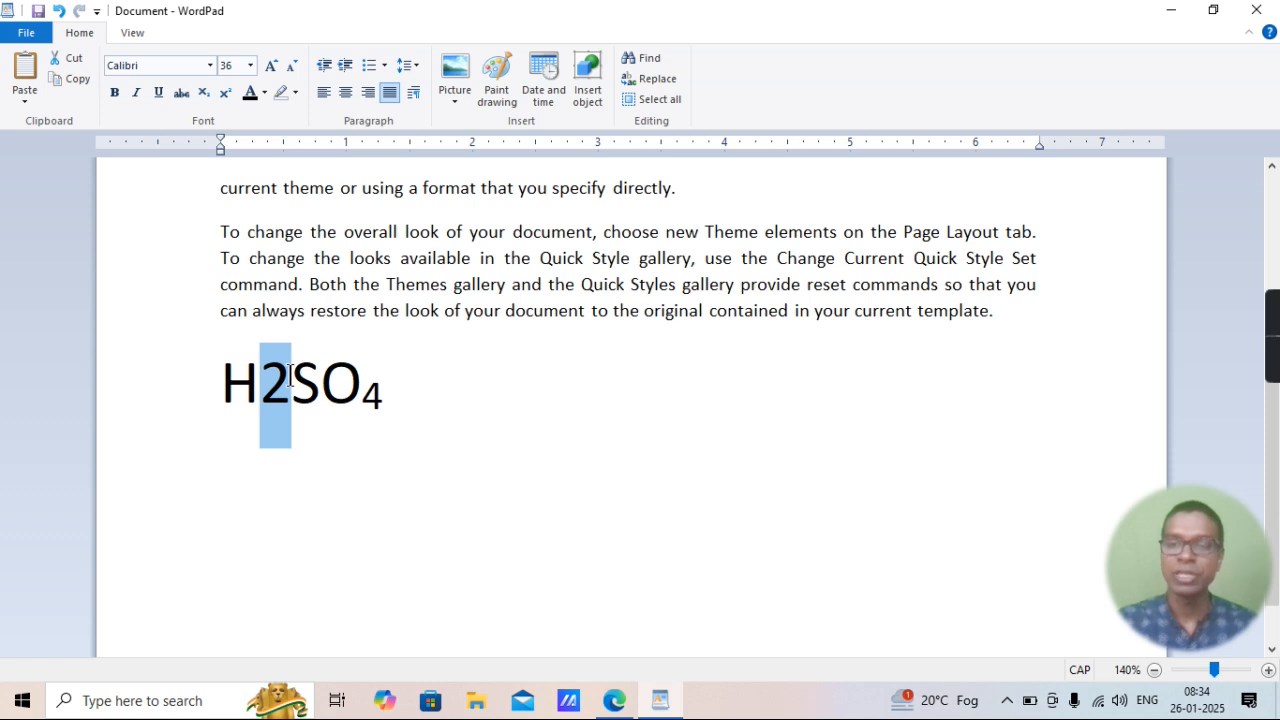
key(ctrl+equal)
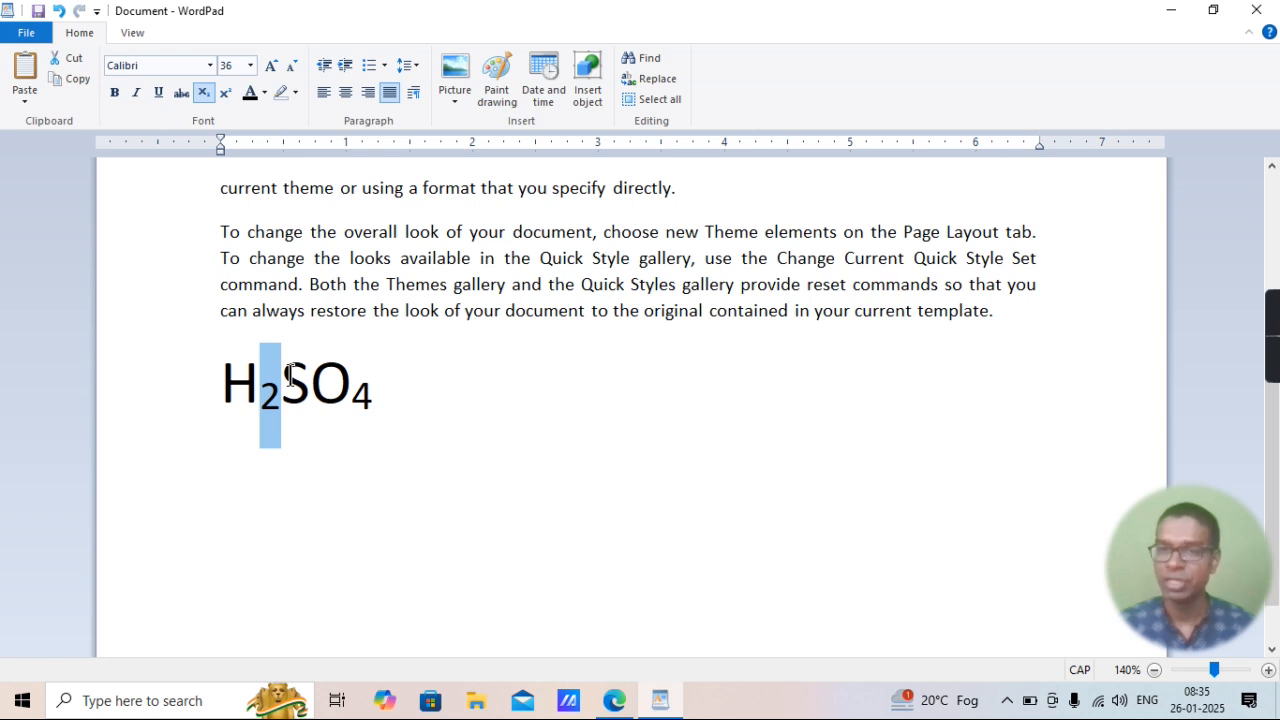
Highlight "Superscript" in item 20 of the PDF in Edge and return to WordPad.
click(607, 712)
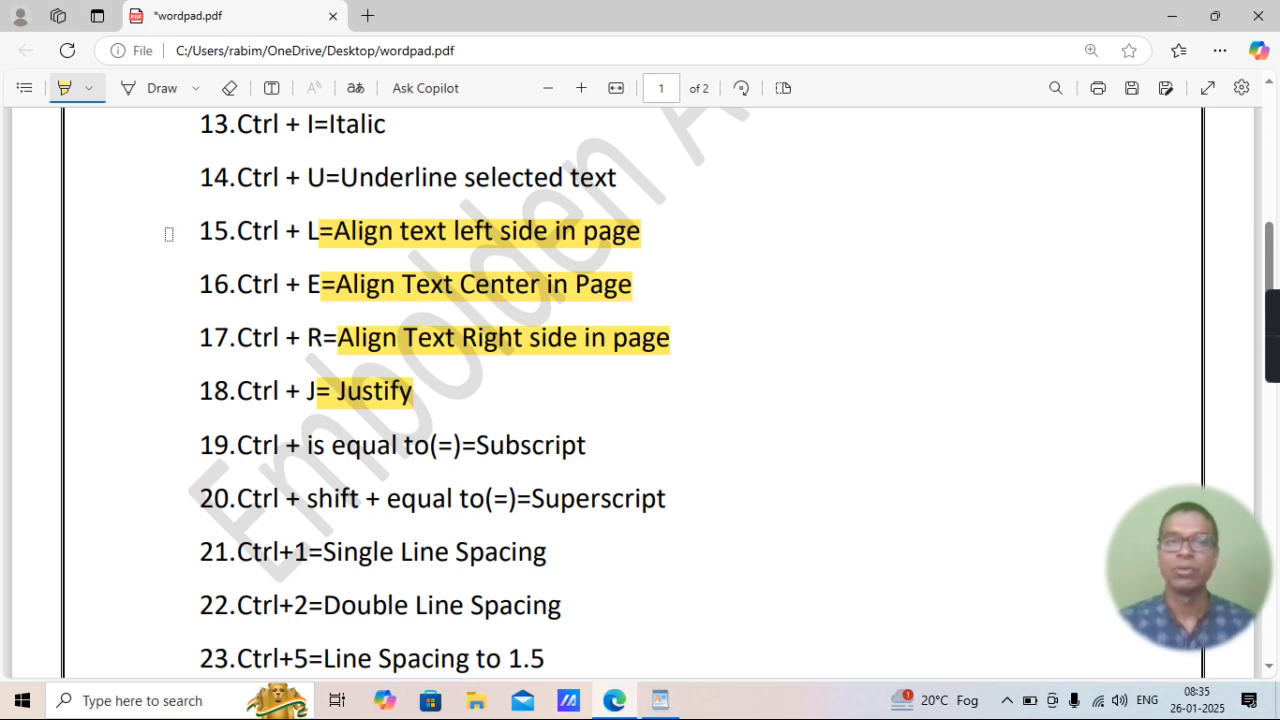
drag(534, 496, 676, 493)
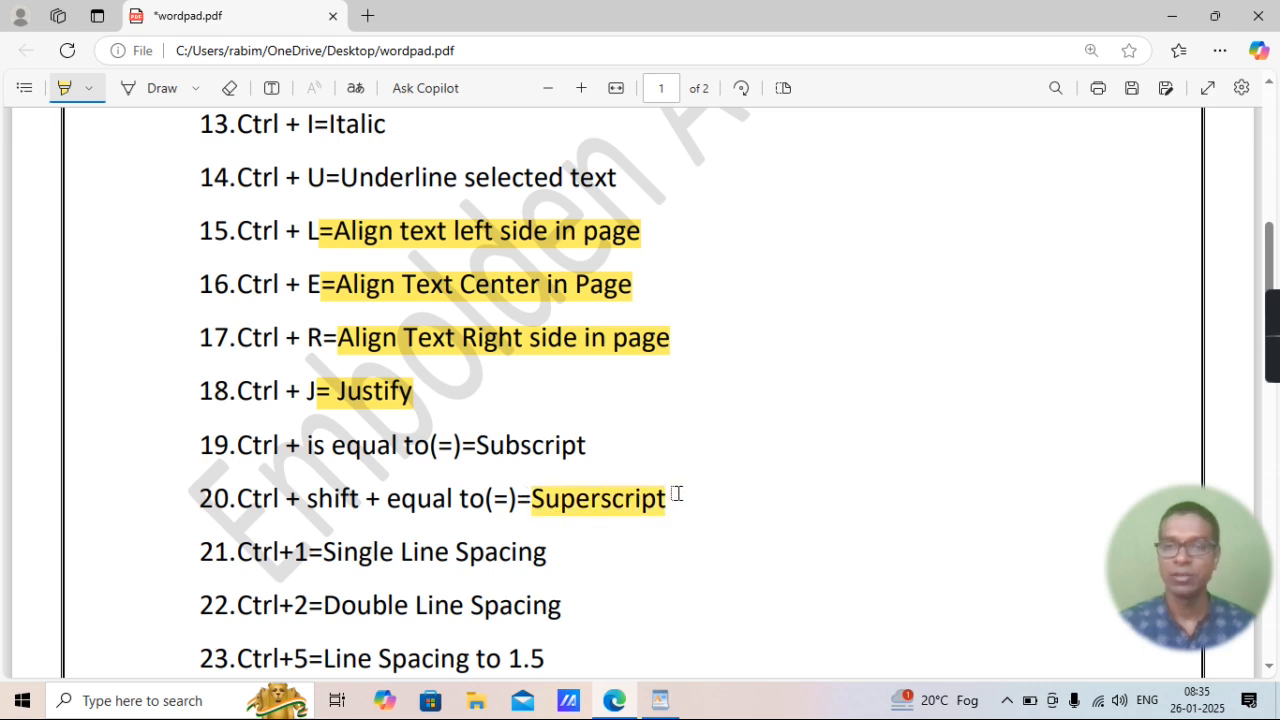
click(660, 700)
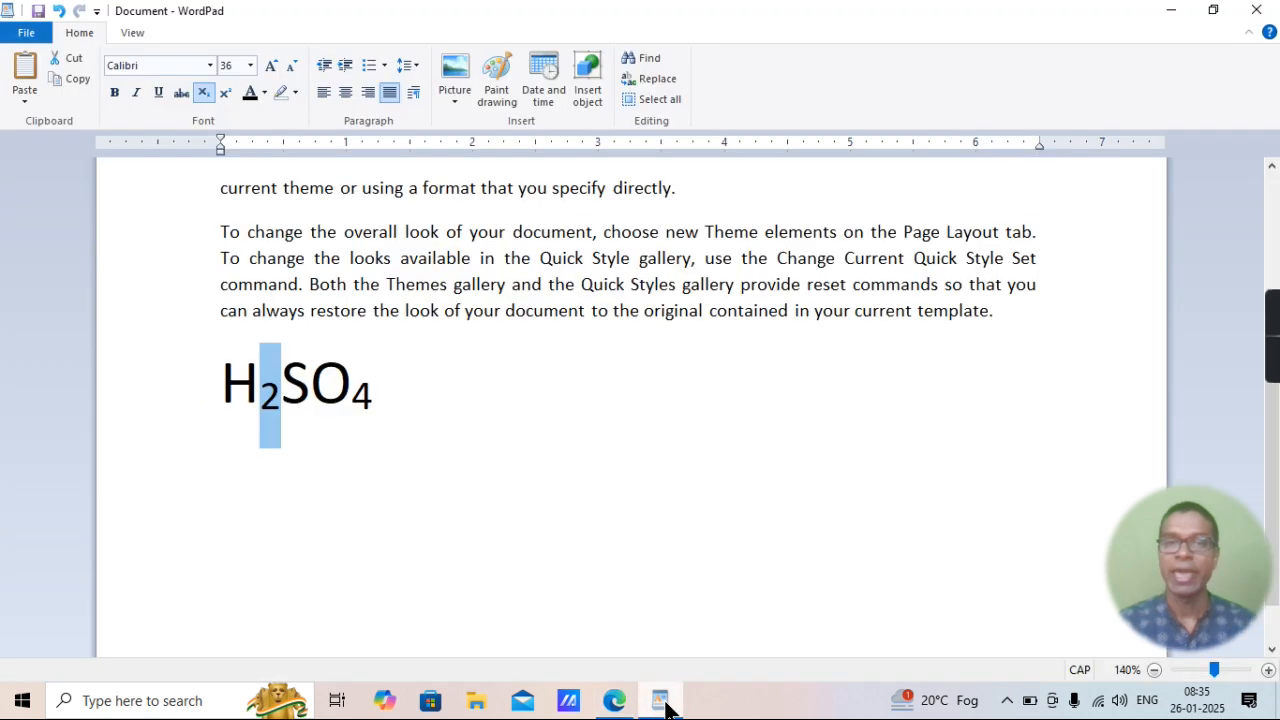
Turn off subscript after the formula and add the expression (A+B)2 on a new line below it.
click(400, 390)
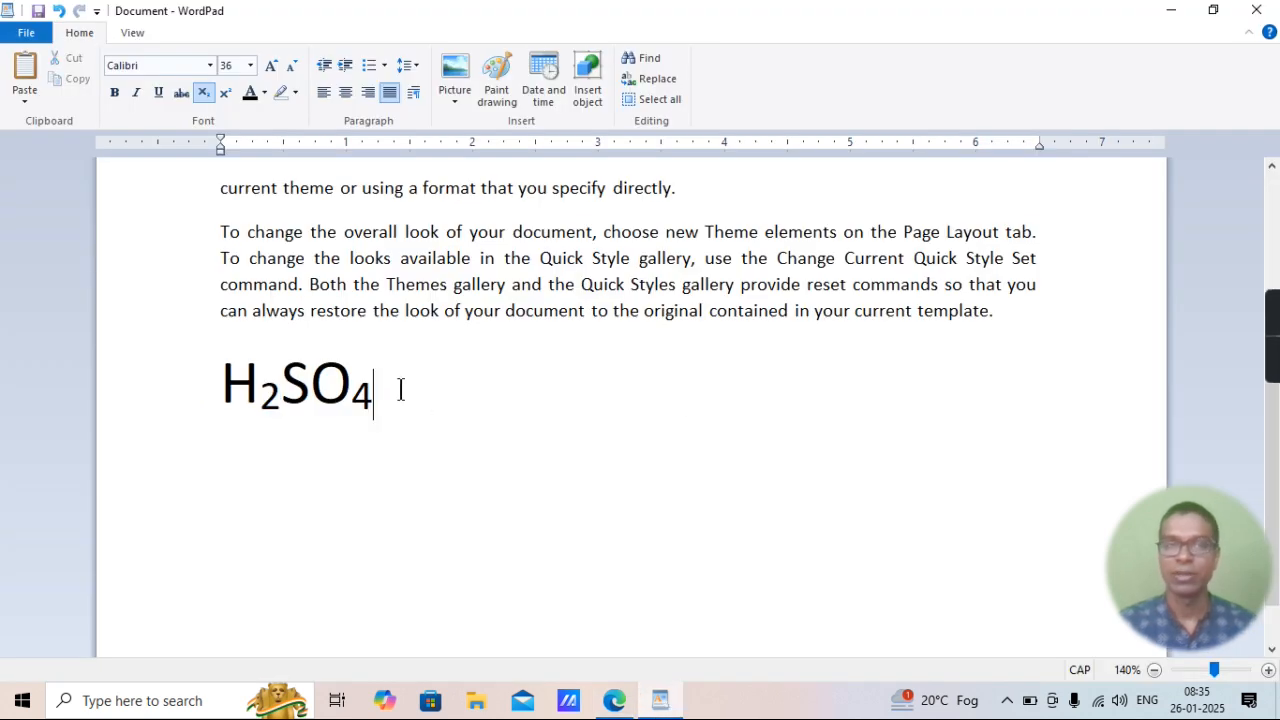
click(204, 93)
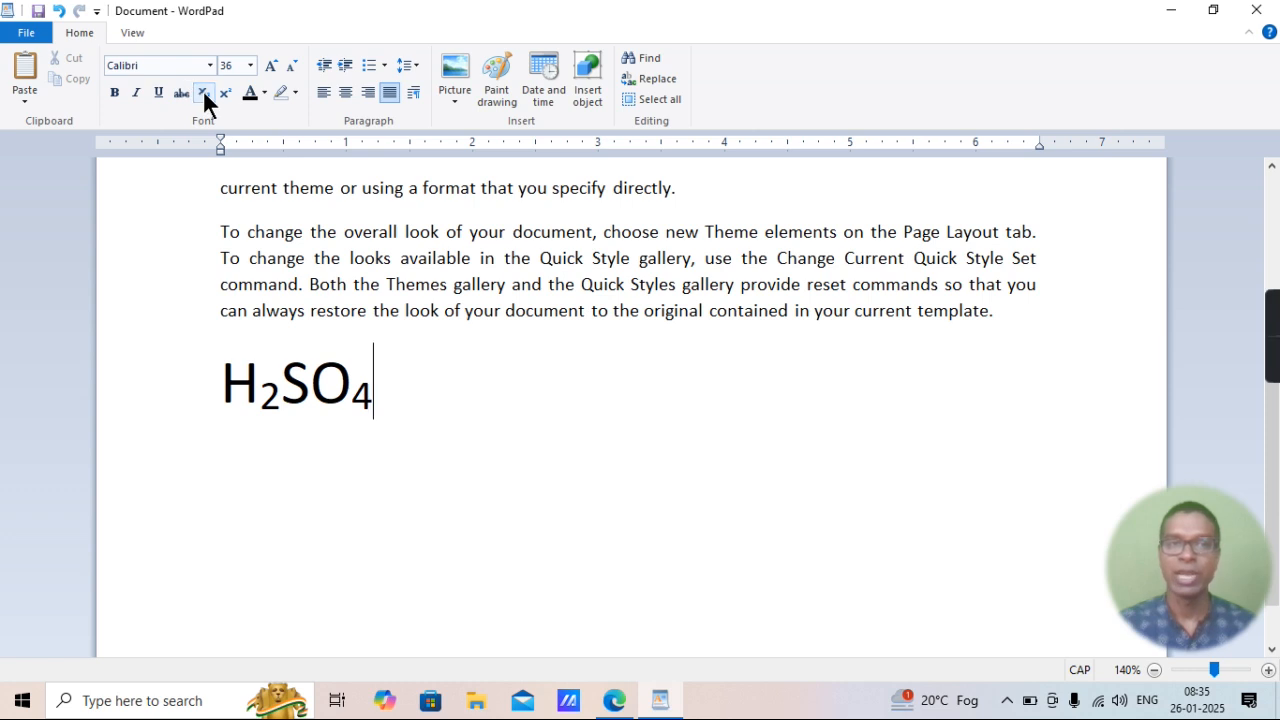
key(Return)
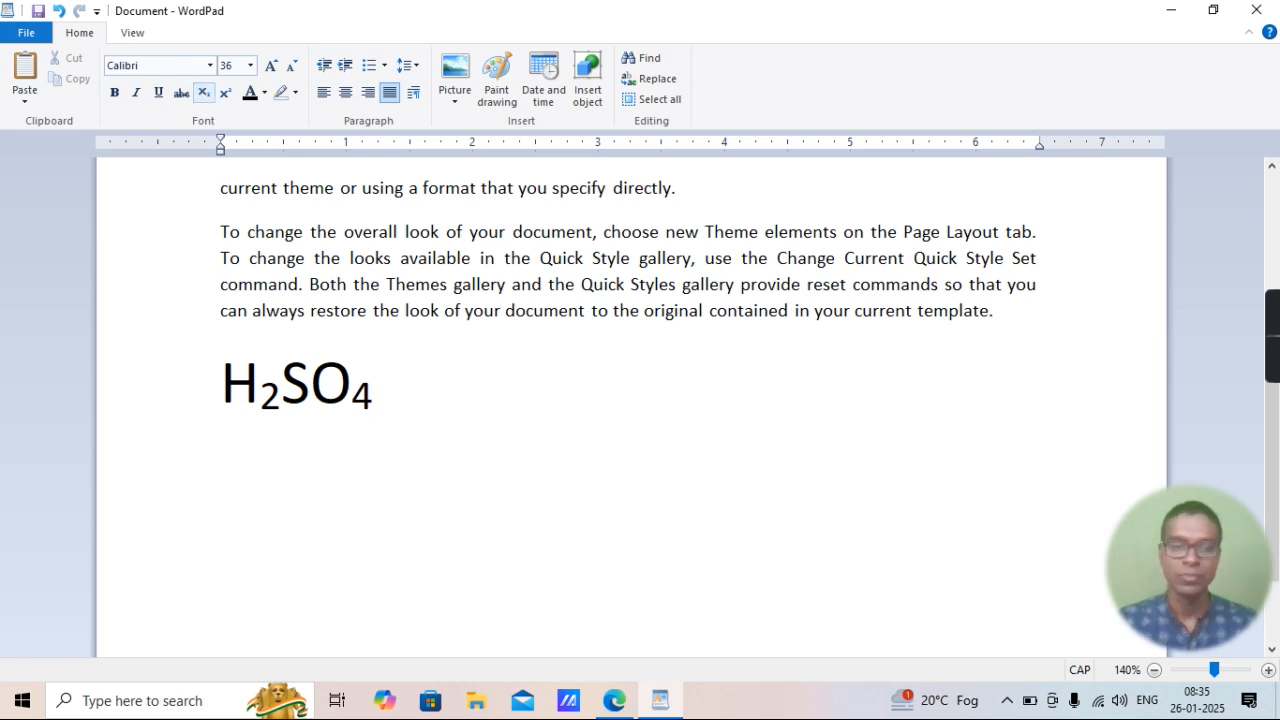
text(A+B)
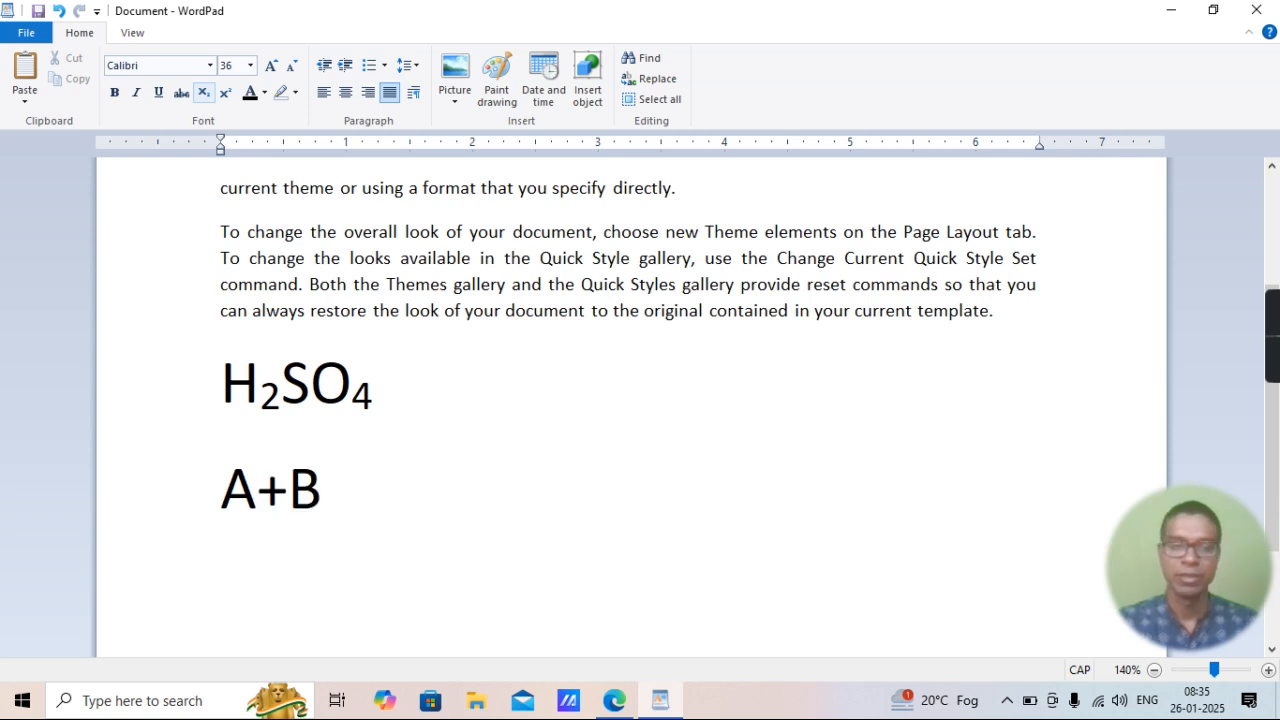
text())
key(Left)
key(Left)
key(Home)
text(()
key(Right)
key(Right)
key(Right)
key(Right)
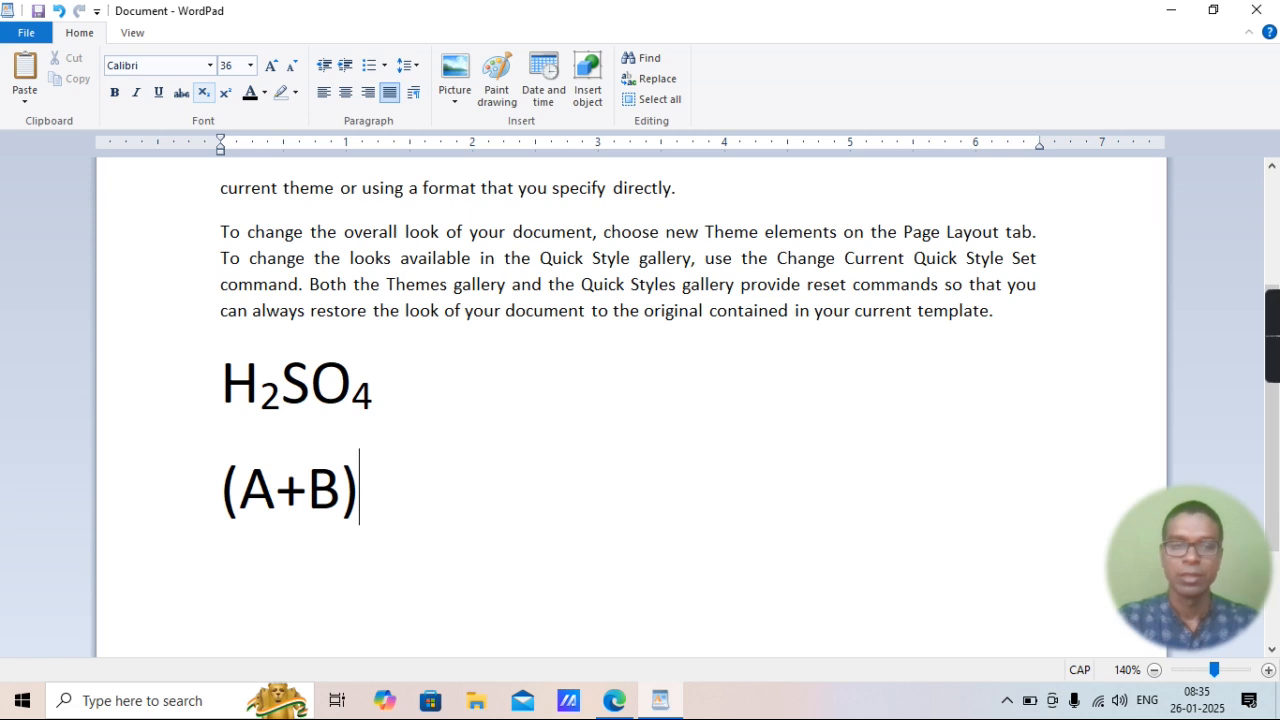
text(2)
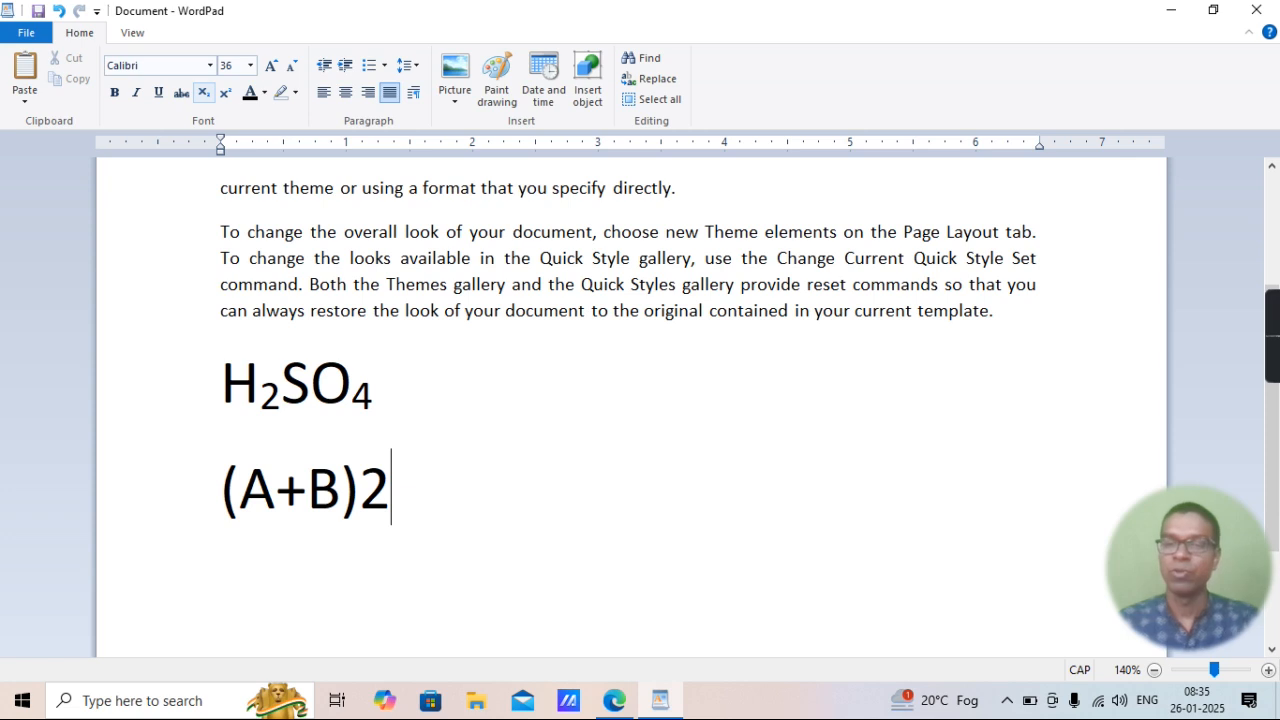
Format the 2 after the closing bracket of (A+B)2 as superscript.
key(shift+Left)
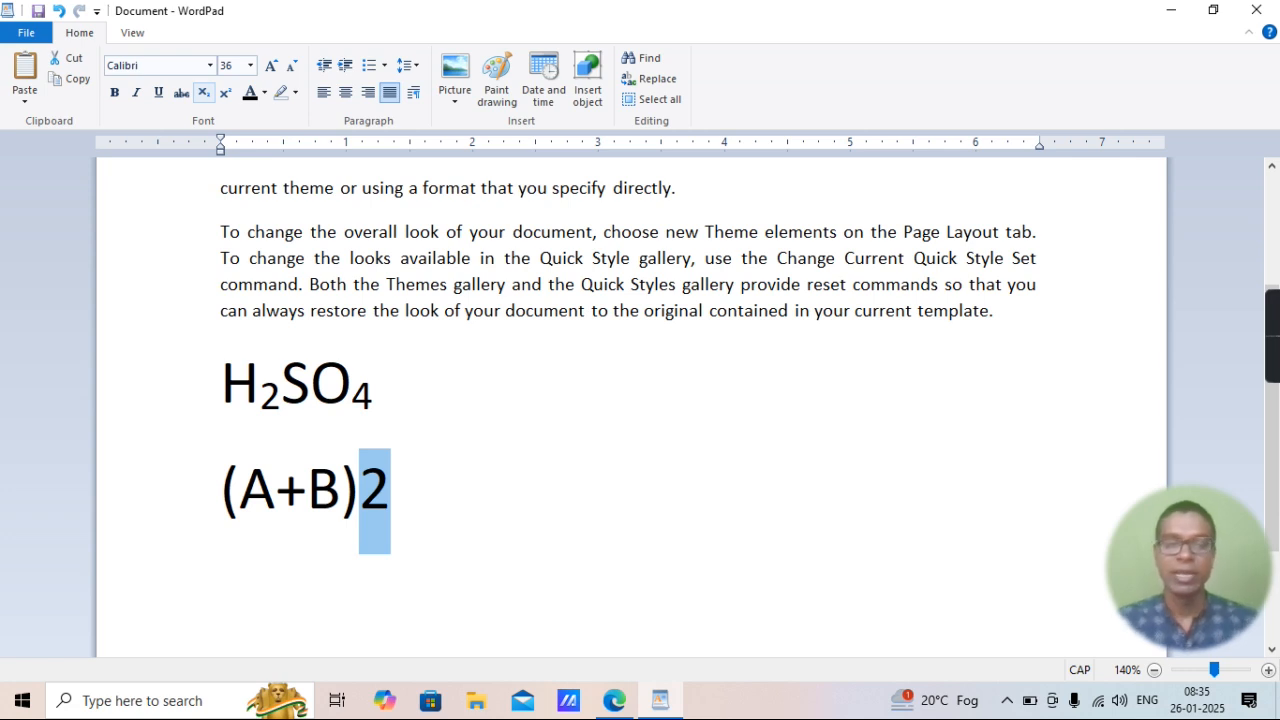
key(ctrl+shift+equal)
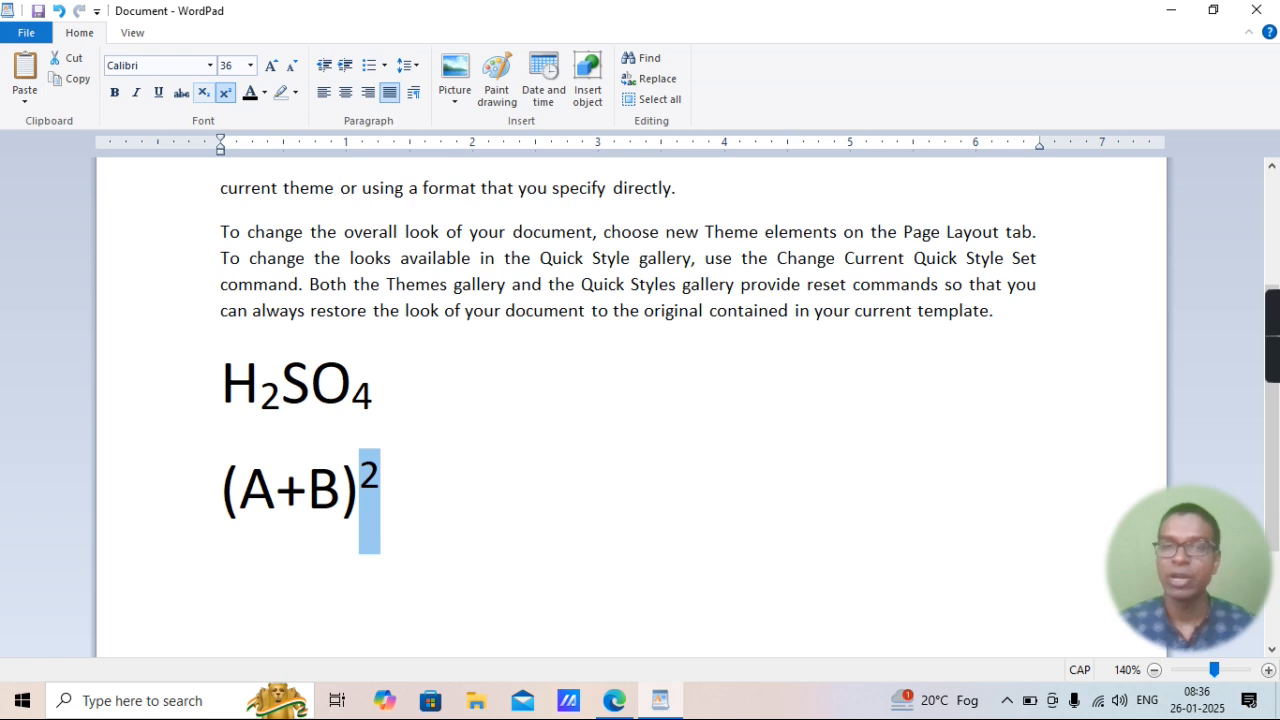
click(390, 488)
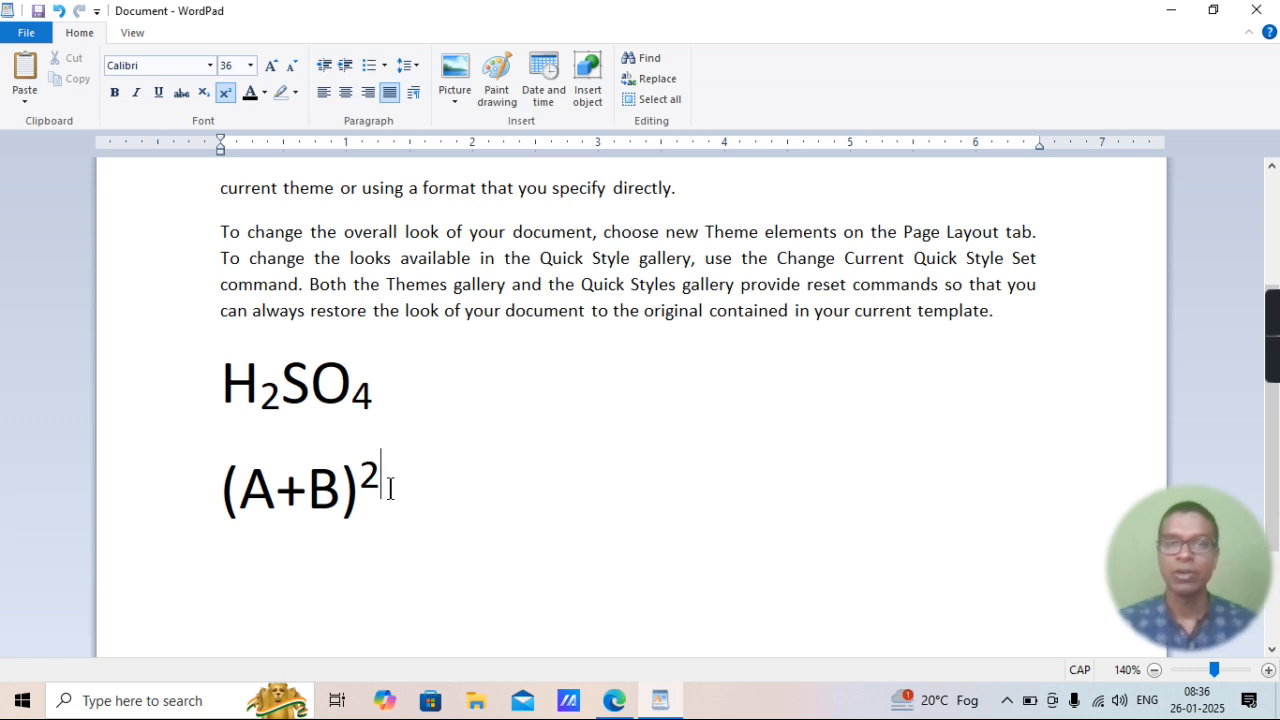
Turn off superscript and continue the expression with =A2+B2+2AB.
click(226, 92)
text(=A)
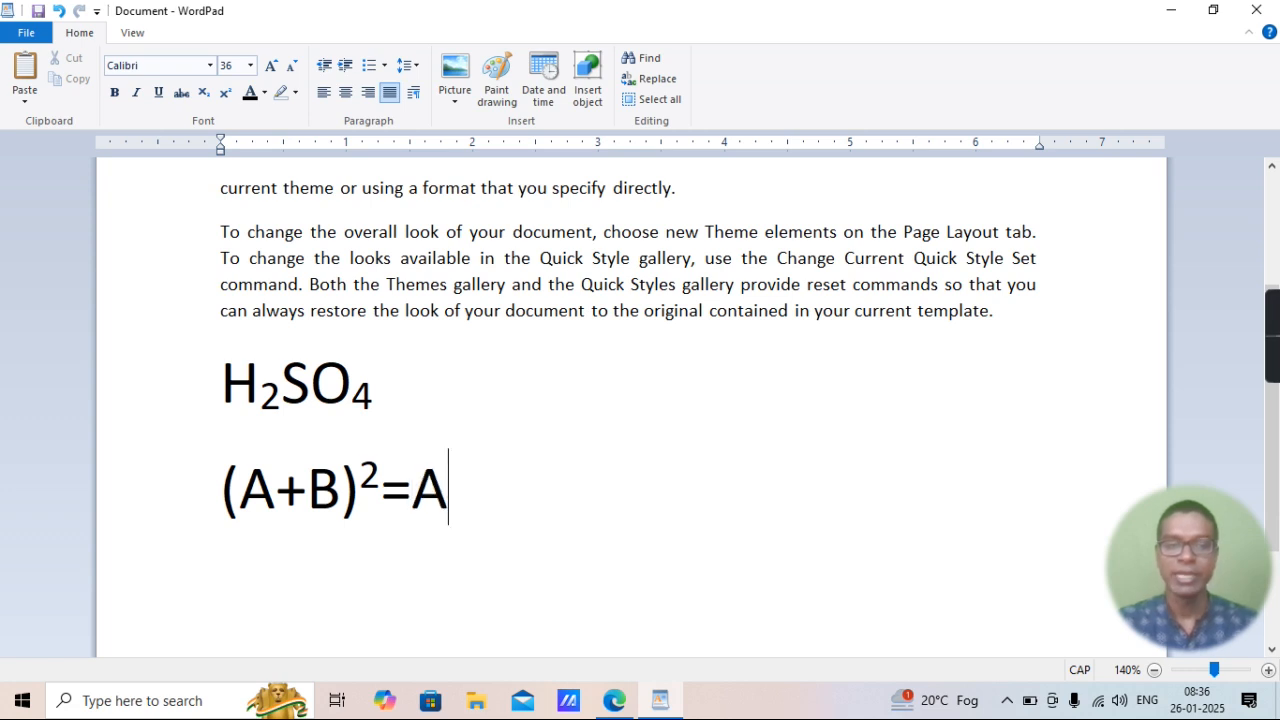
text(2+B2)
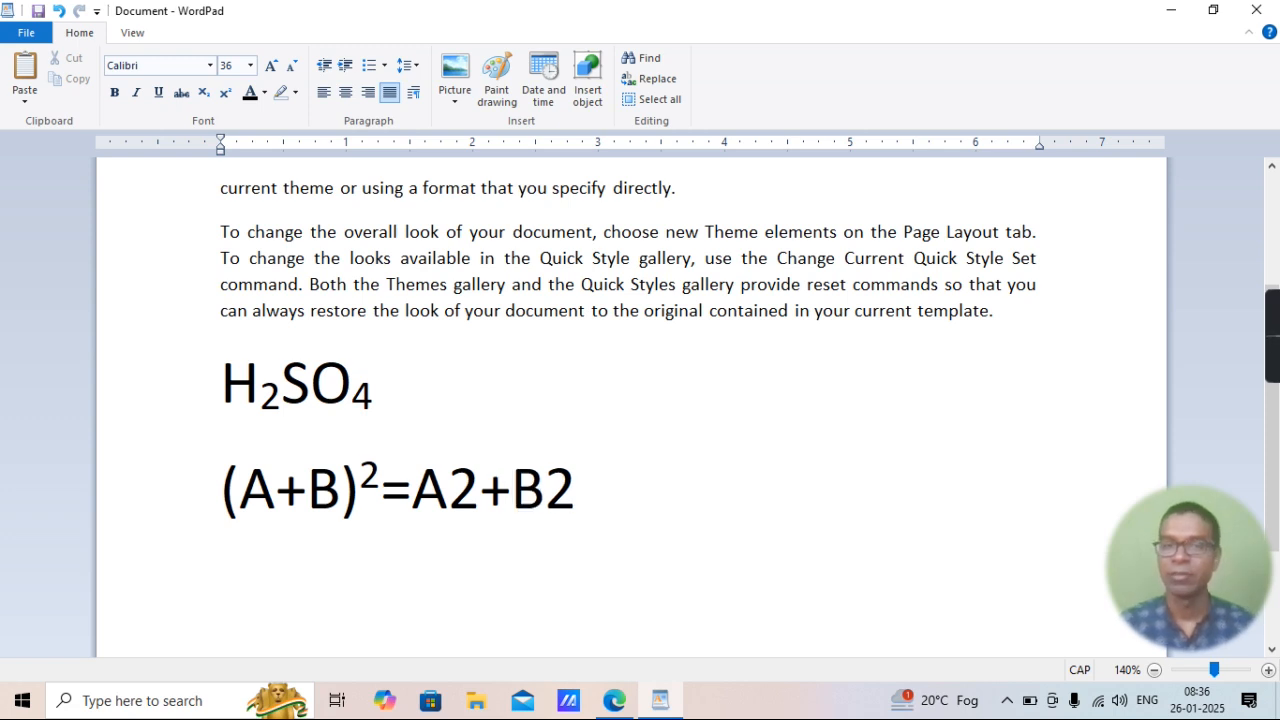
text(+2)
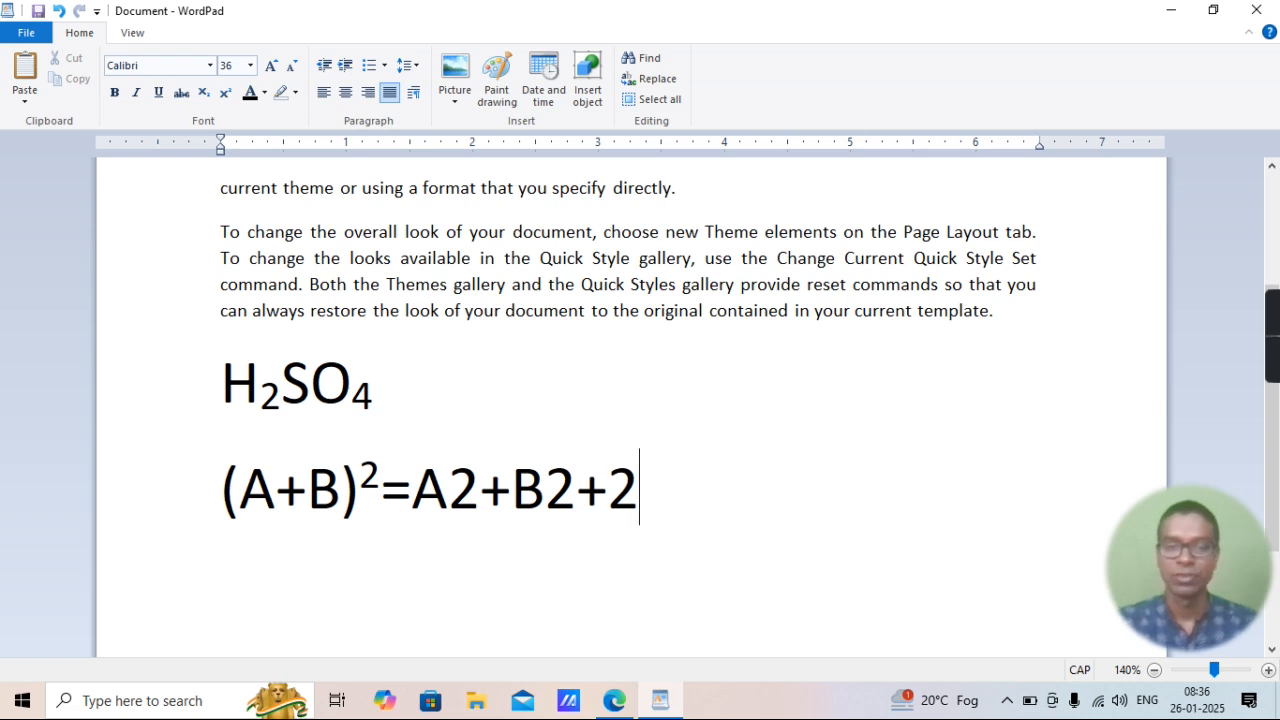
text(AB)
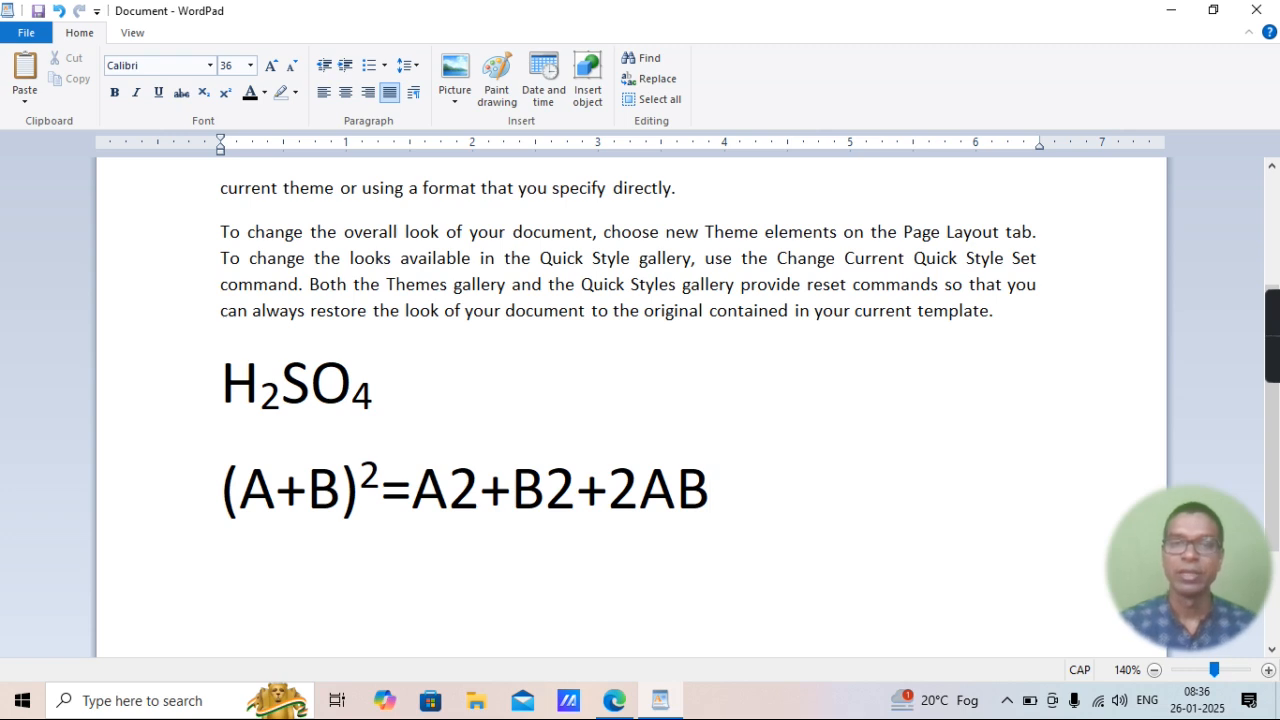
Format the 2 after A and the 2 after B on the expression's right-hand side as superscript.
click(481, 488)
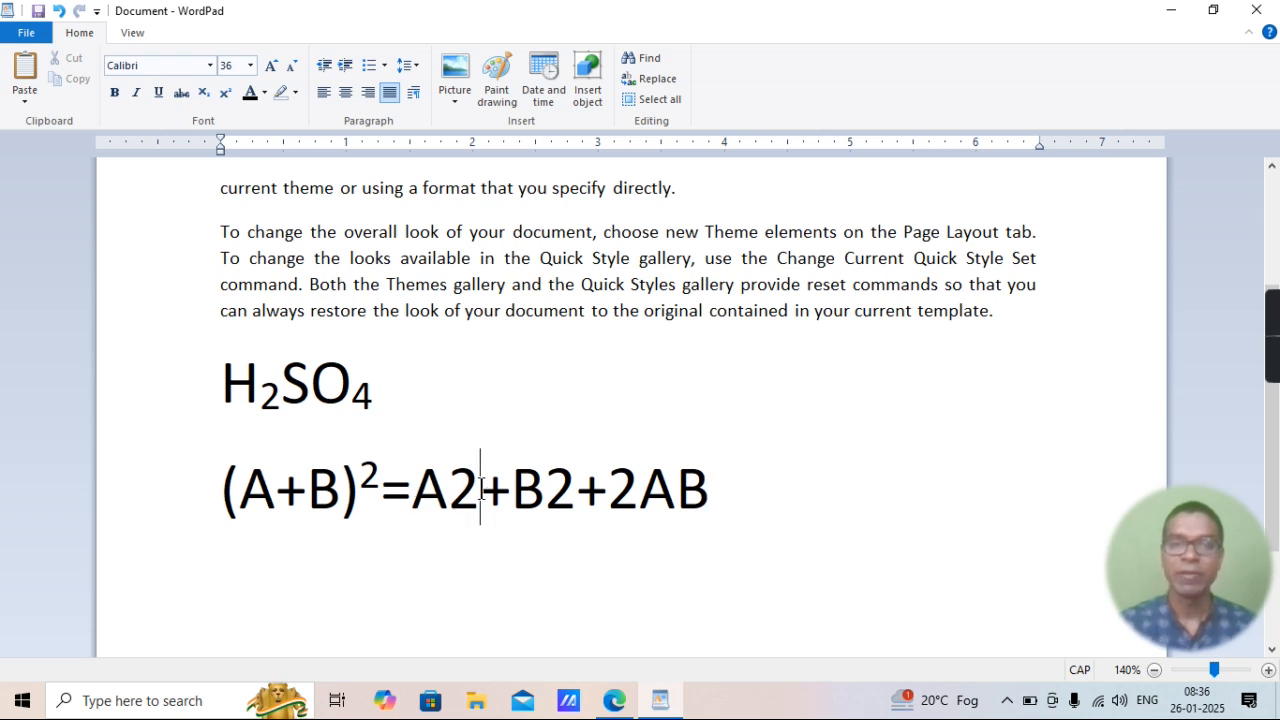
key(shift+Left)
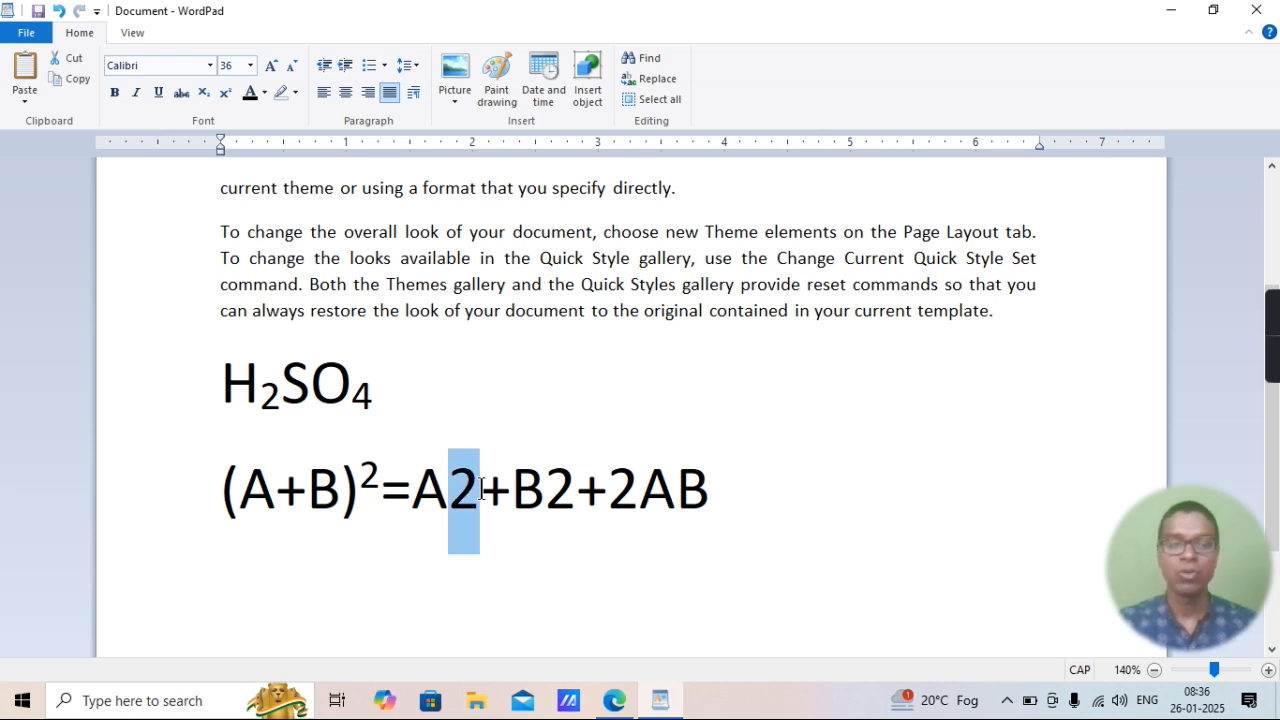
key(ctrl+shift+equal)
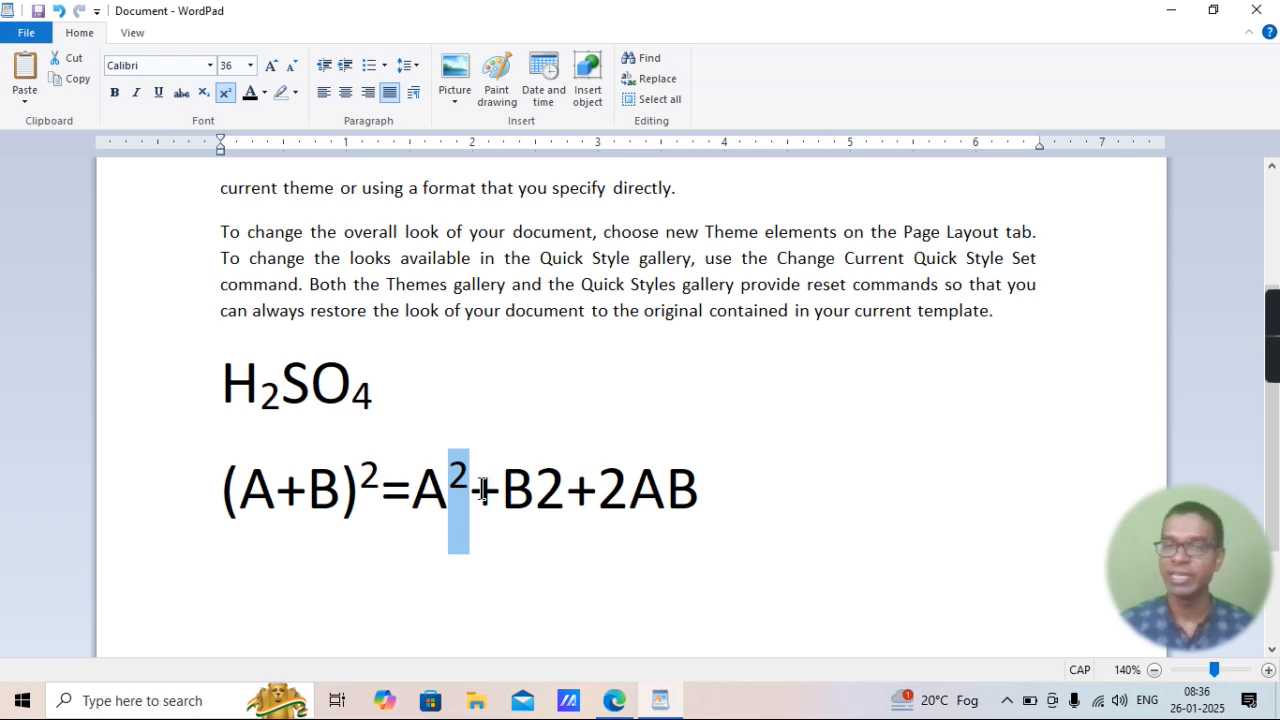
click(566, 488)
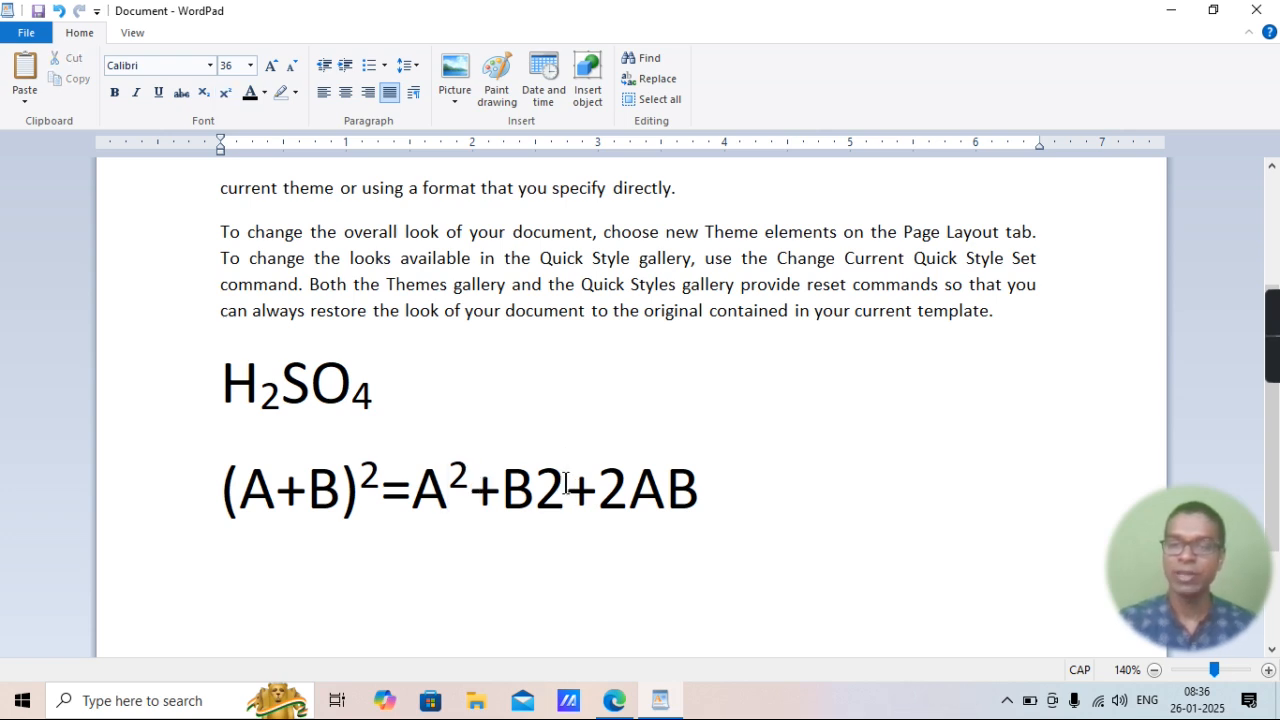
key(shift+Left)
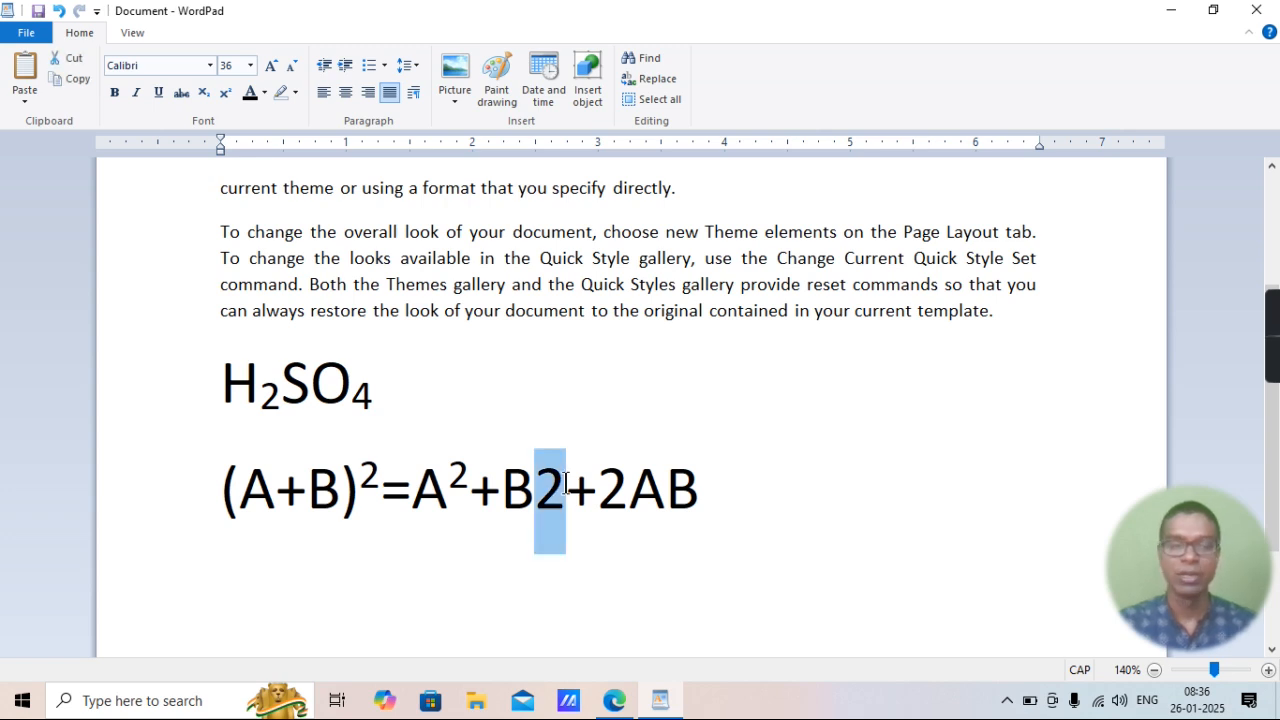
key(ctrl+shift+equal)
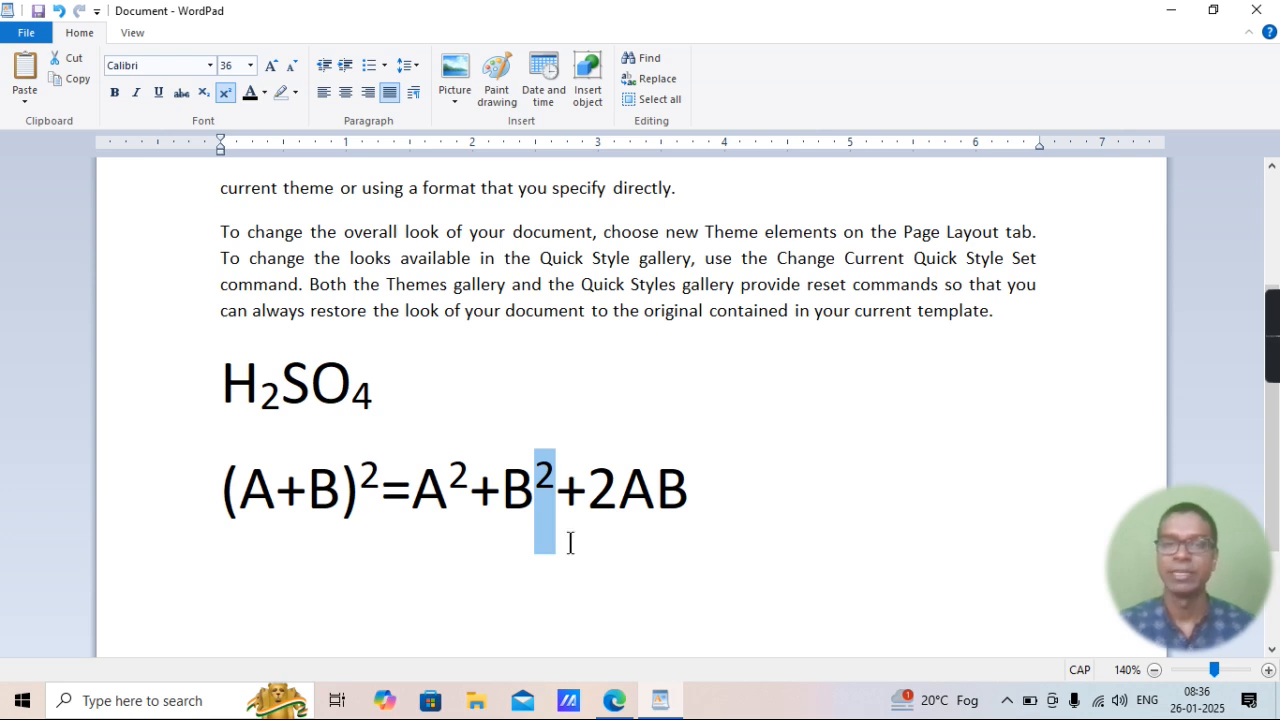
Highlight "=Single Line Spacing" in item 21 of the PDF in Edge and return to WordPad.
click(608, 705)
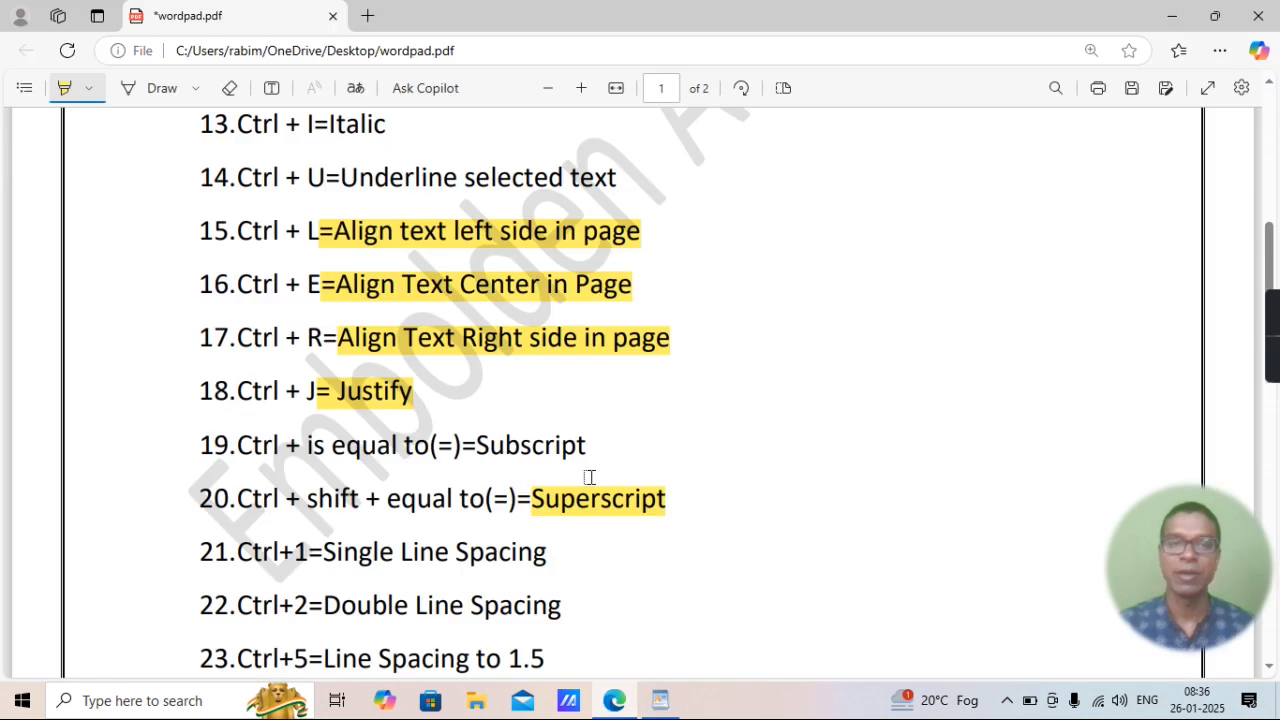
scroll(588, 475, down, 3)
scroll(589, 477, down, 1)
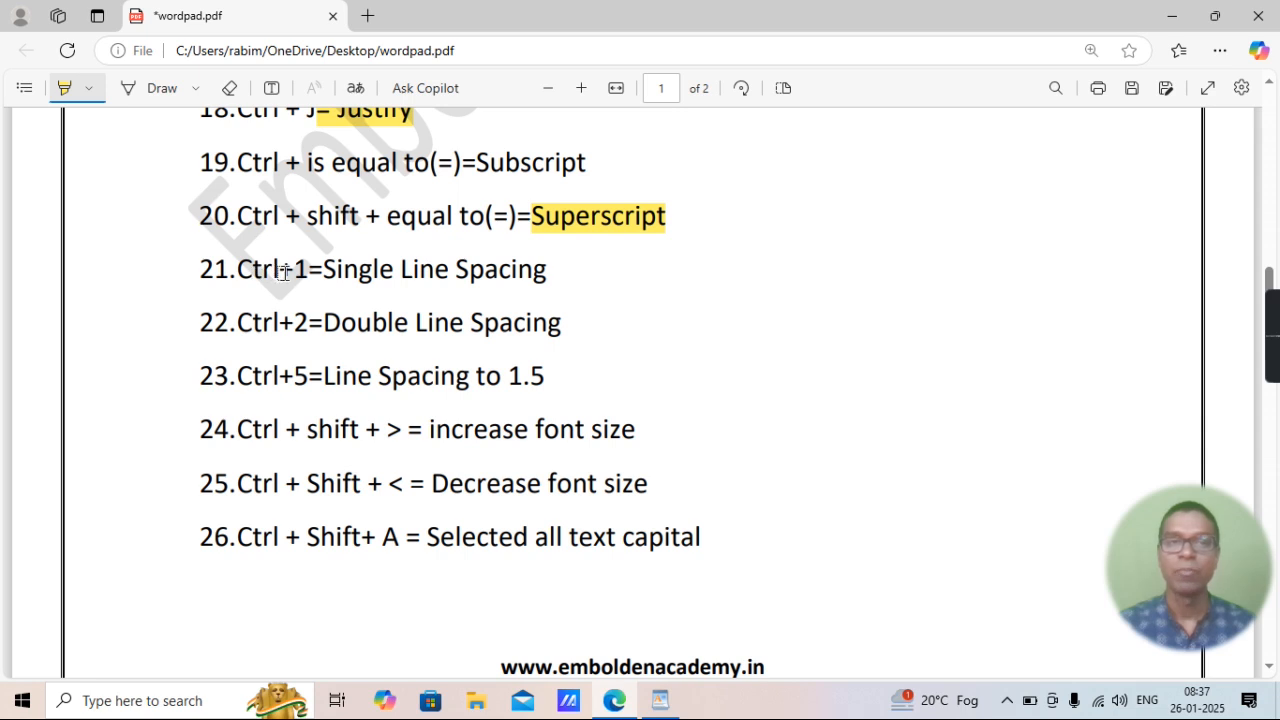
drag(311, 270, 557, 269)
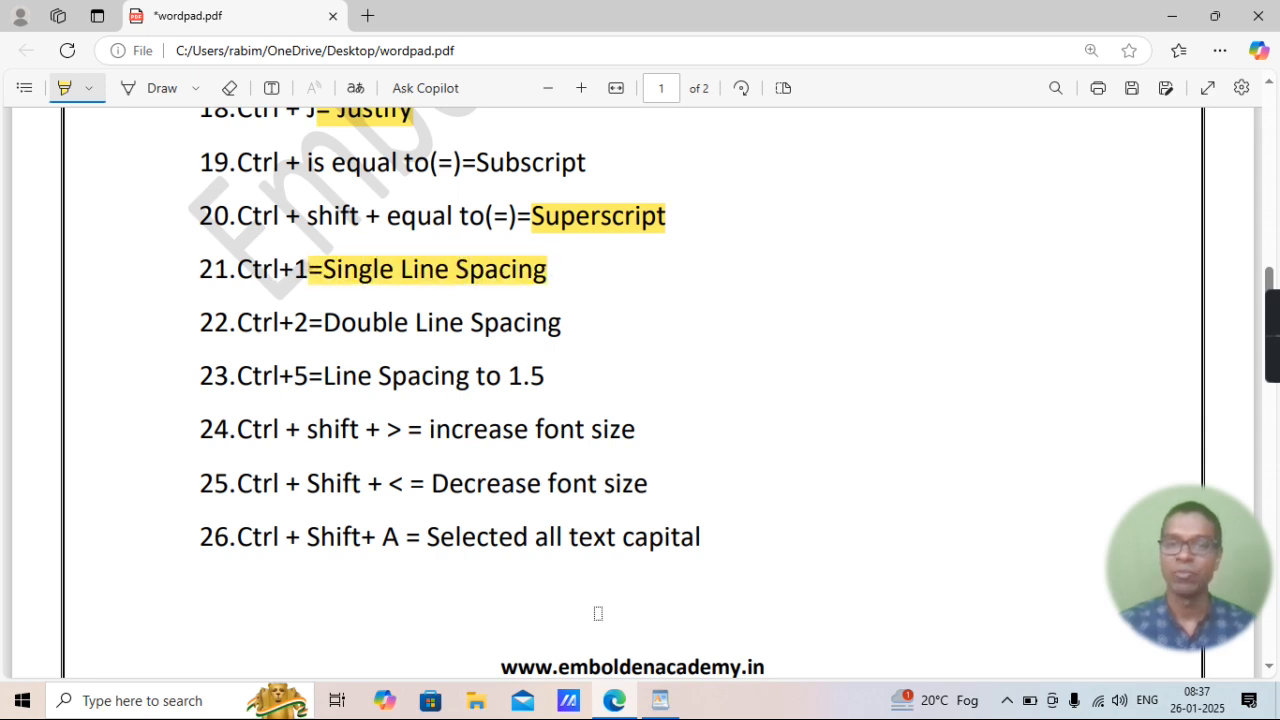
click(655, 690)
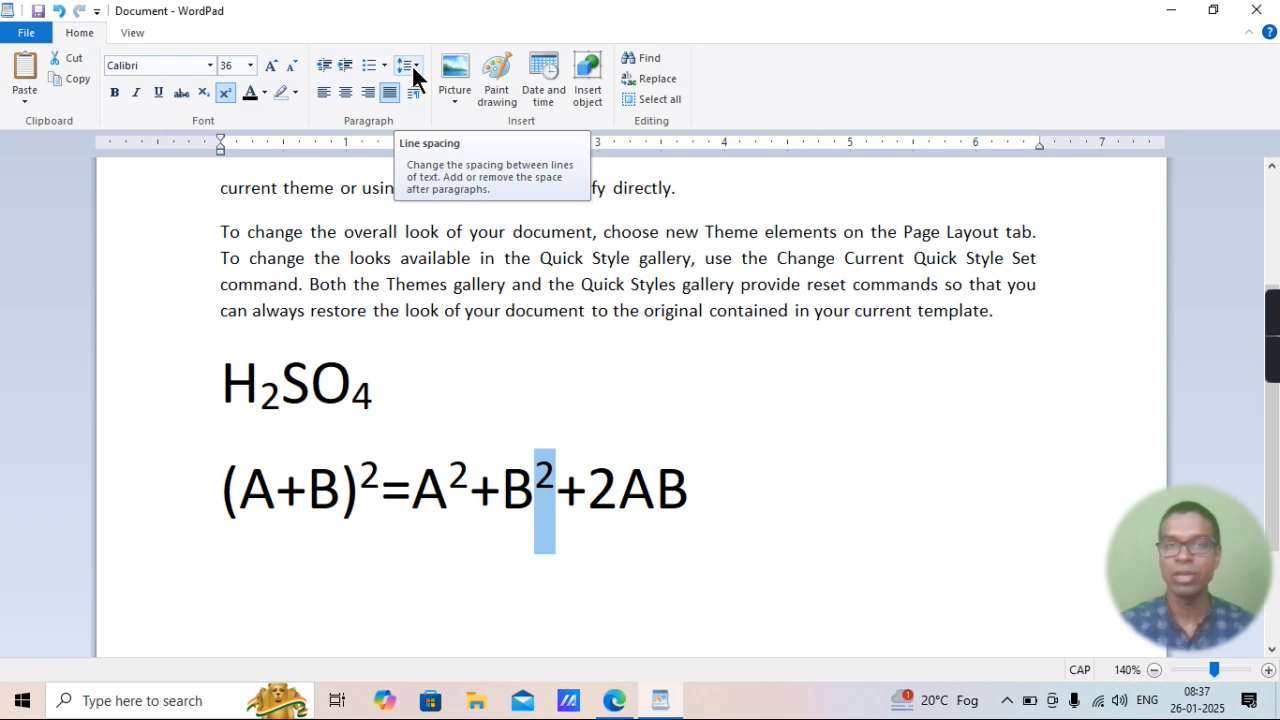
Apply single line spacing to the three body paragraphs above the H2SO4 line.
scroll(582, 358, up, 3)
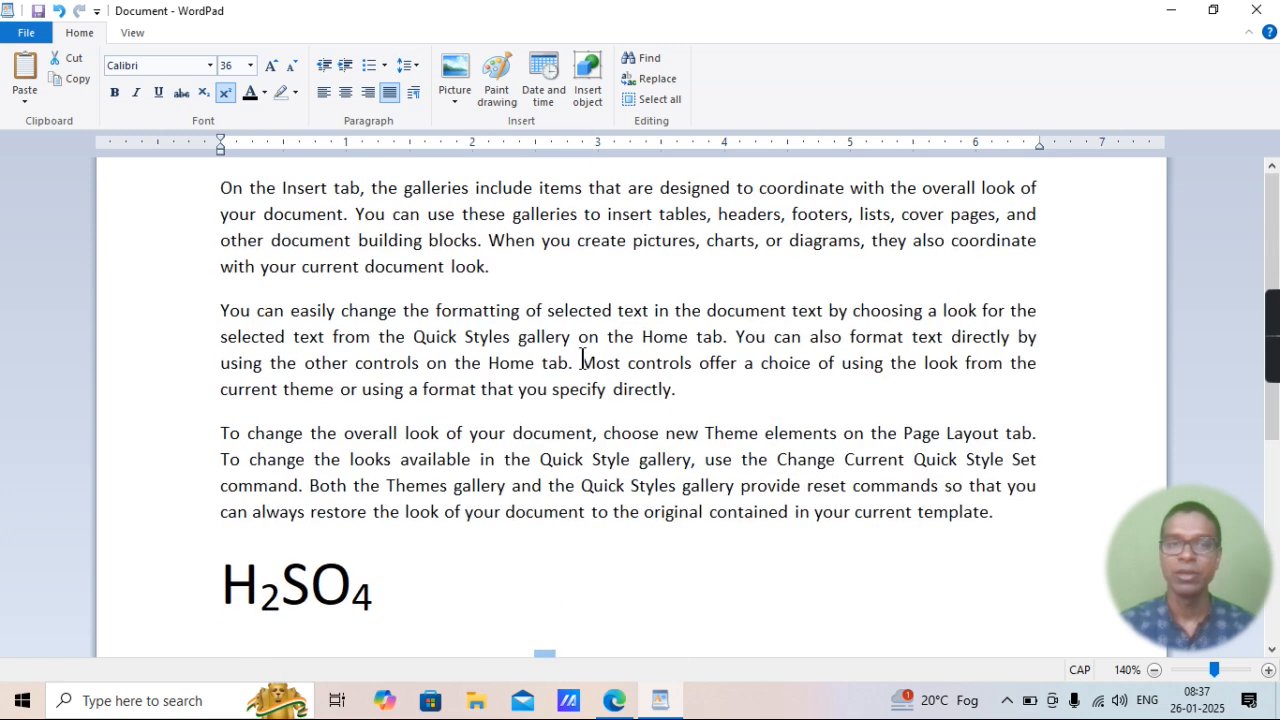
drag(1000, 517, 207, 200)
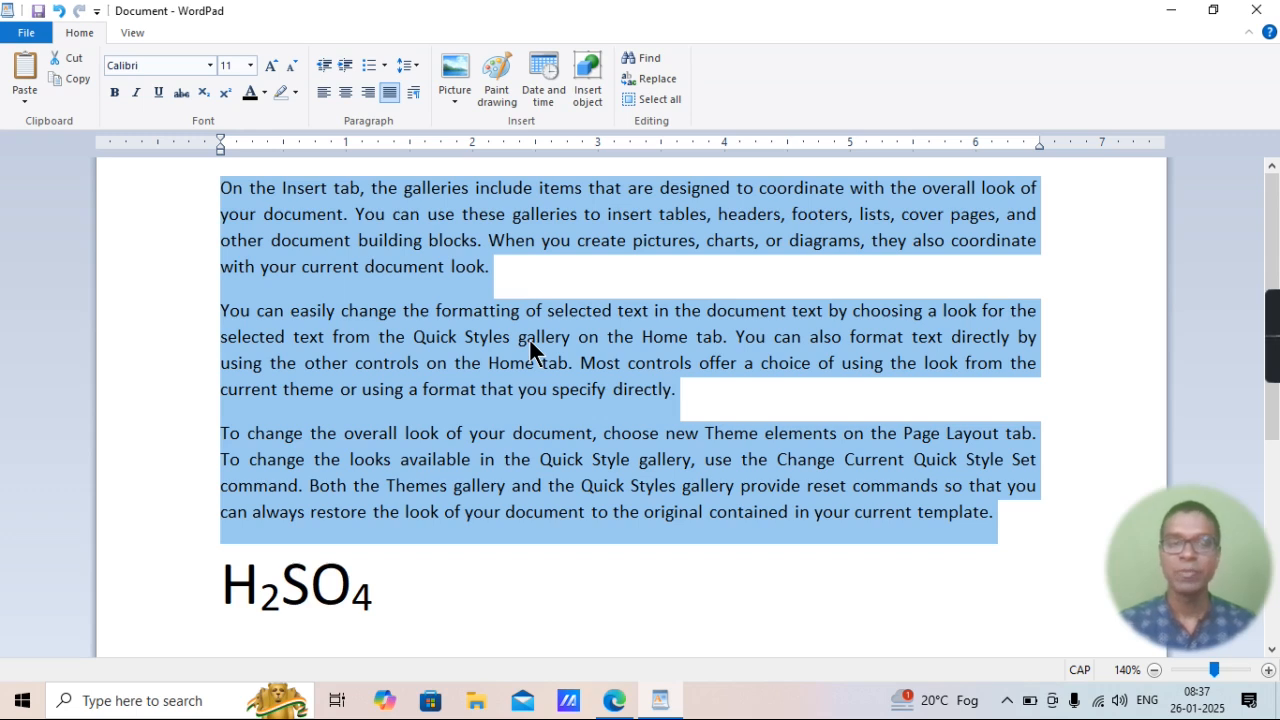
key(ctrl+1)
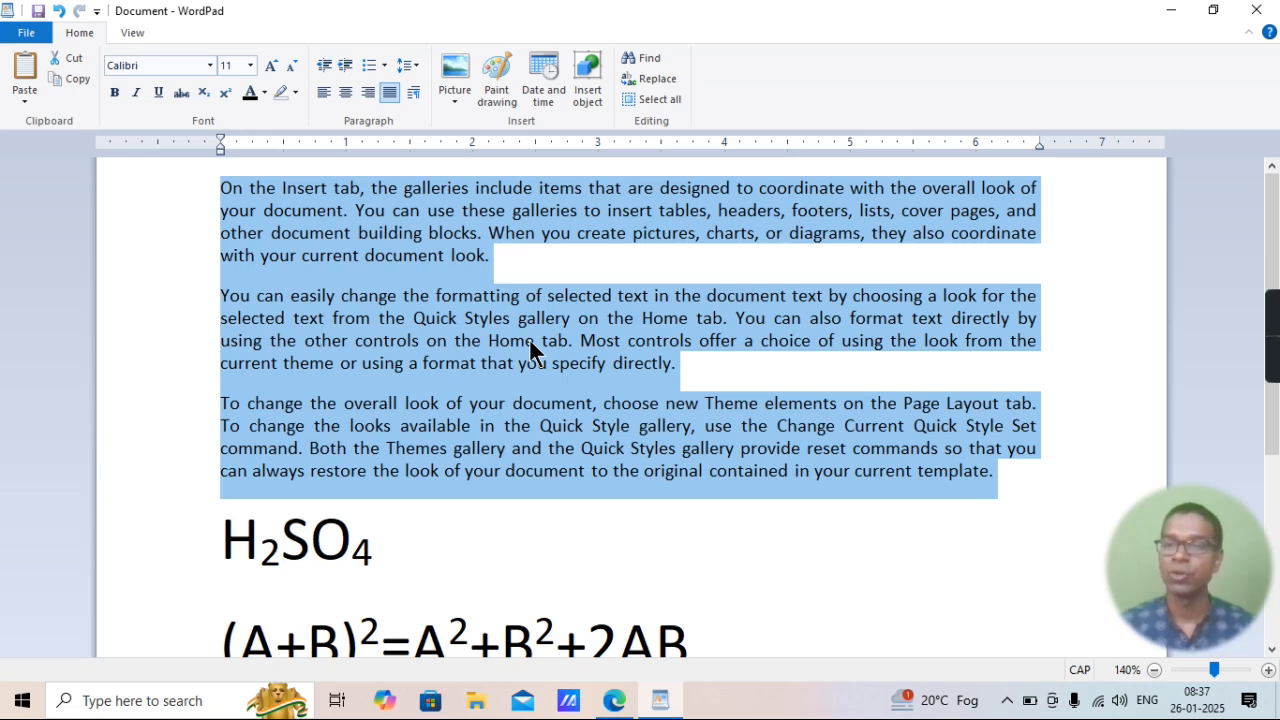
Delete the H2SO4 line and the (A+B)2 expression below the body paragraphs.
click(695, 645)
drag(662, 635, 320, 491)
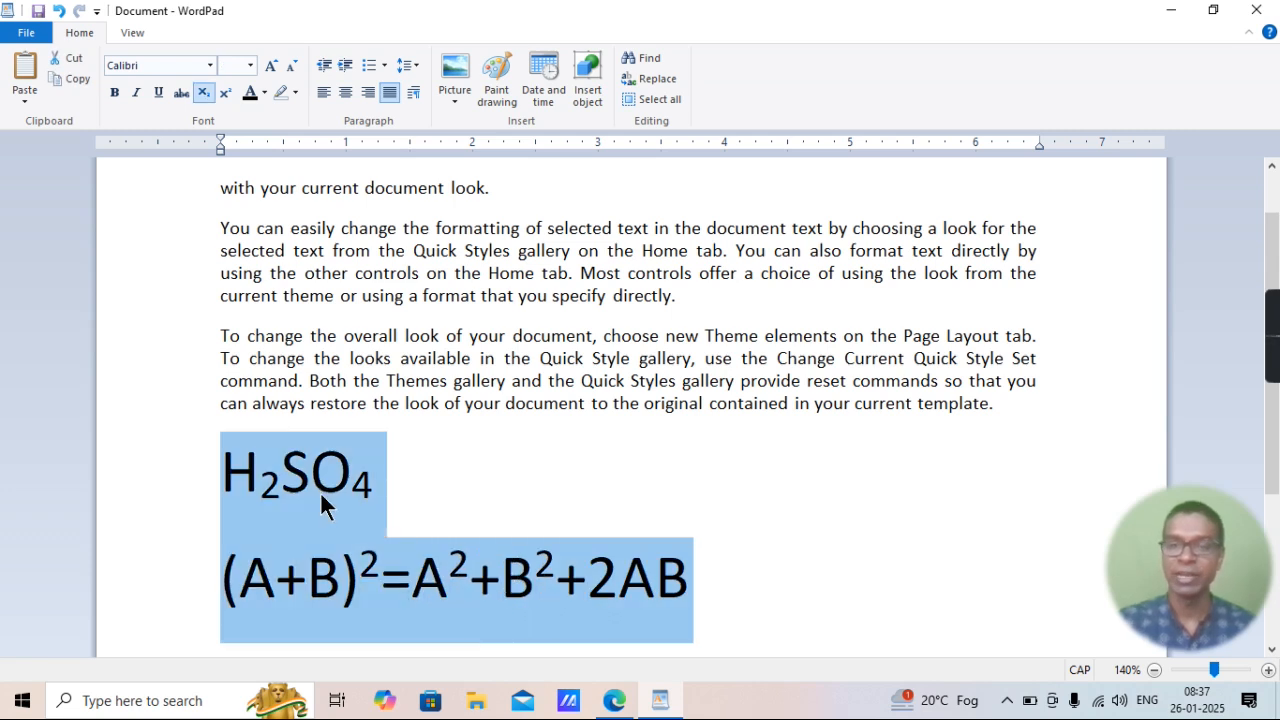
key(Delete)
Select the three body paragraphs, highlight "=Double Line Spacing" in item 22 of the PDF in Edge, and return to WordPad.
scroll(738, 446, up, 1)
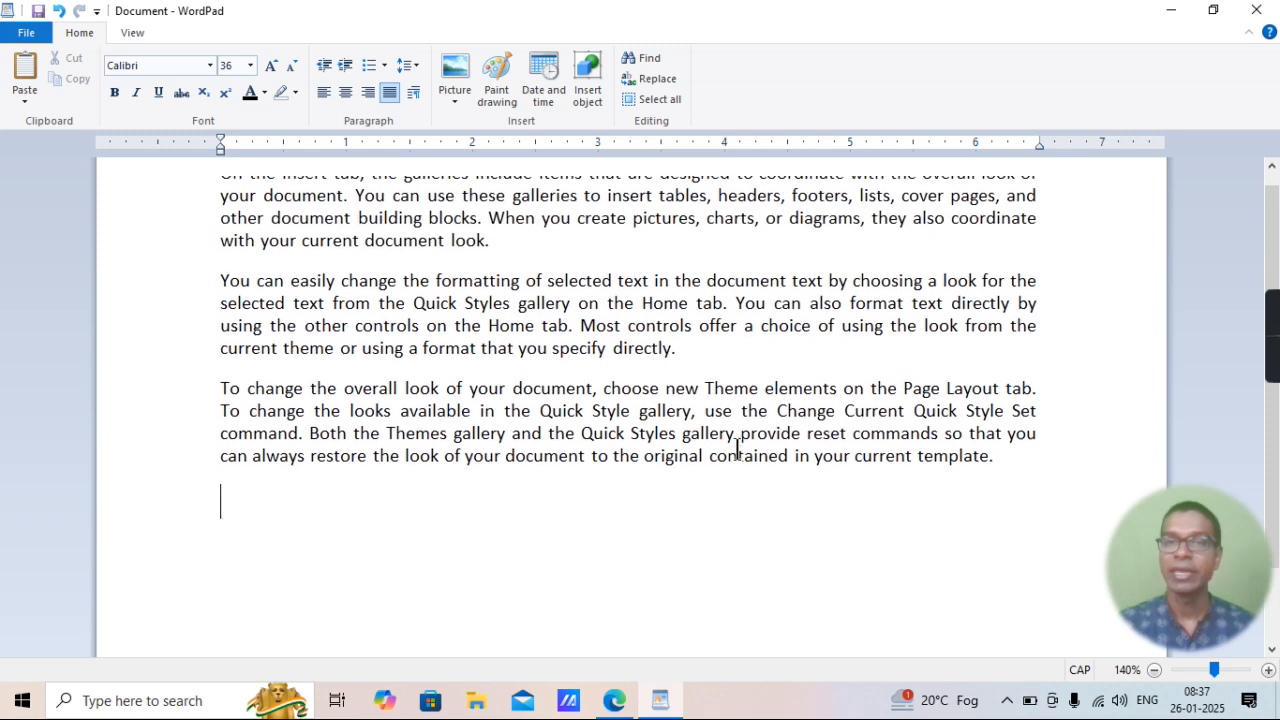
drag(998, 467, 216, 183)
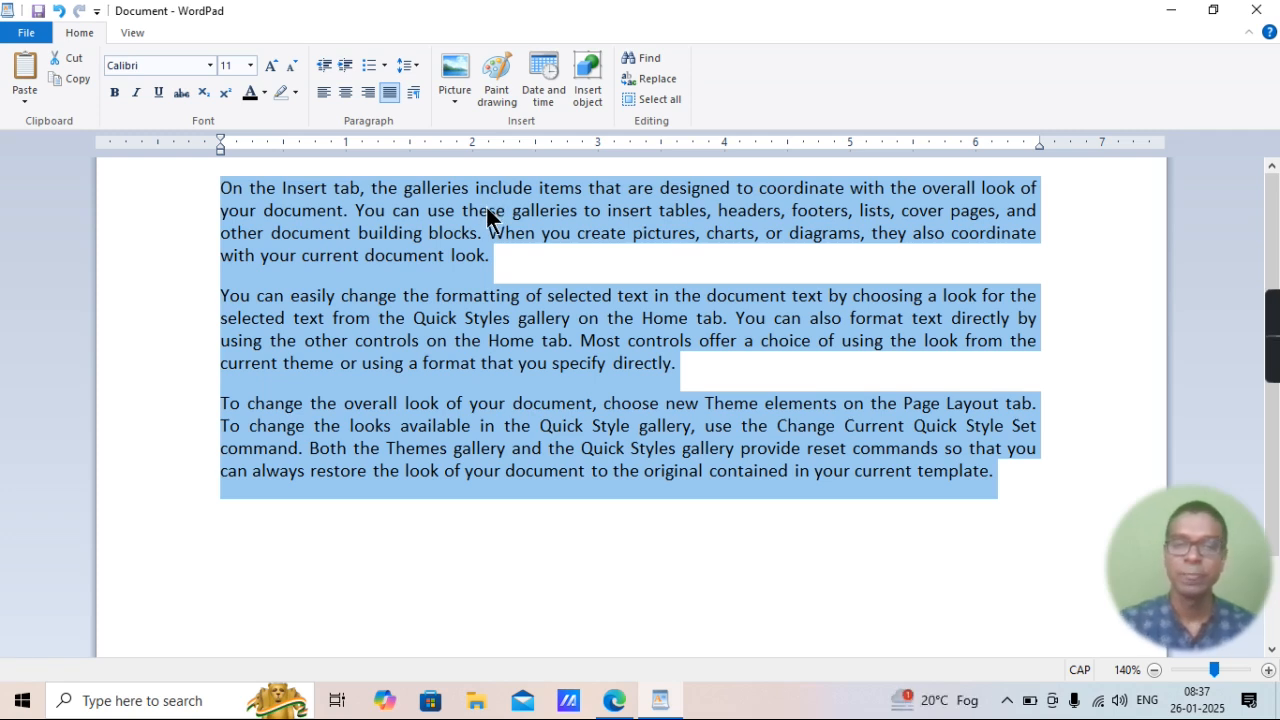
click(616, 708)
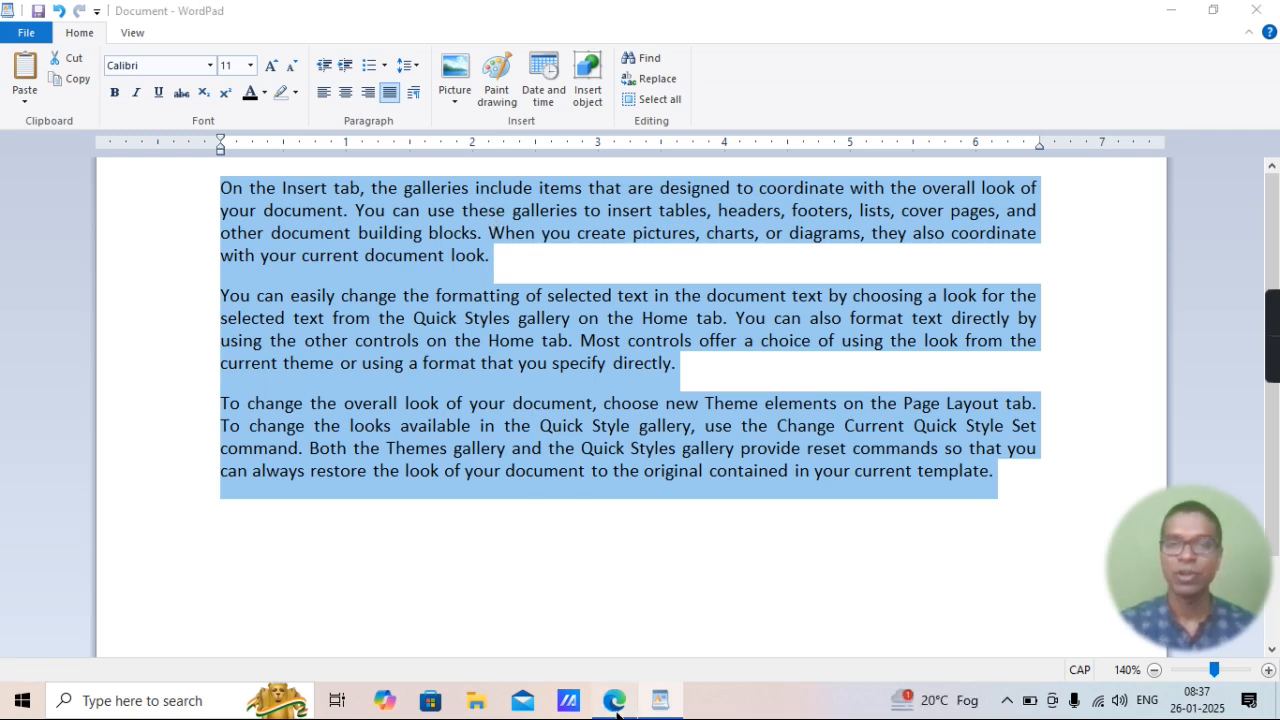
drag(322, 322, 586, 320)
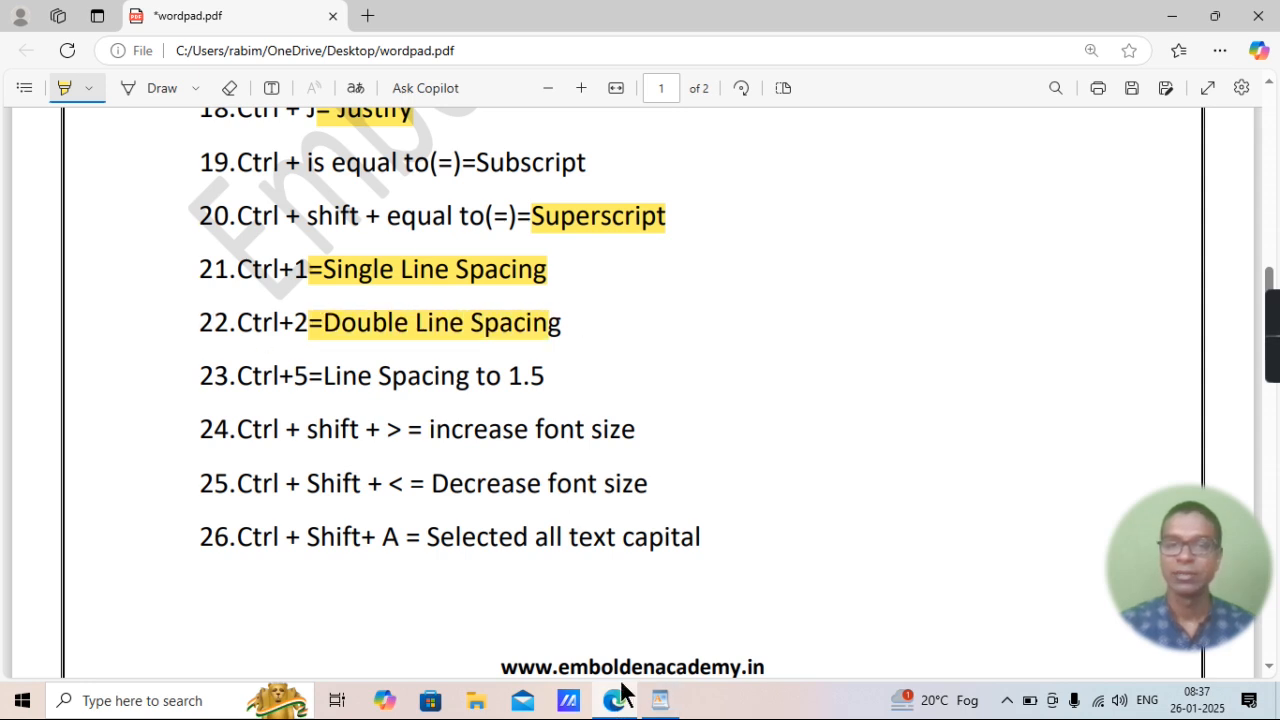
click(660, 700)
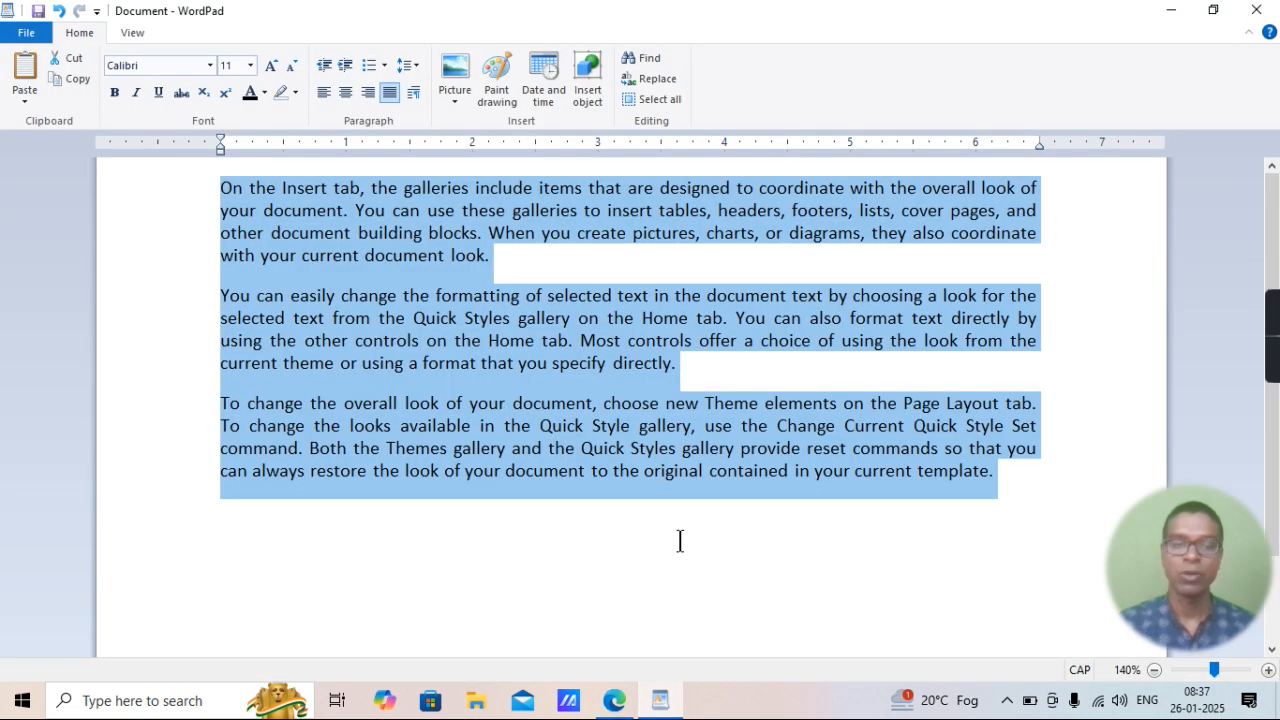
Apply double line spacing to the three selected paragraphs and set them back to single line spacing.
key(ctrl+2)
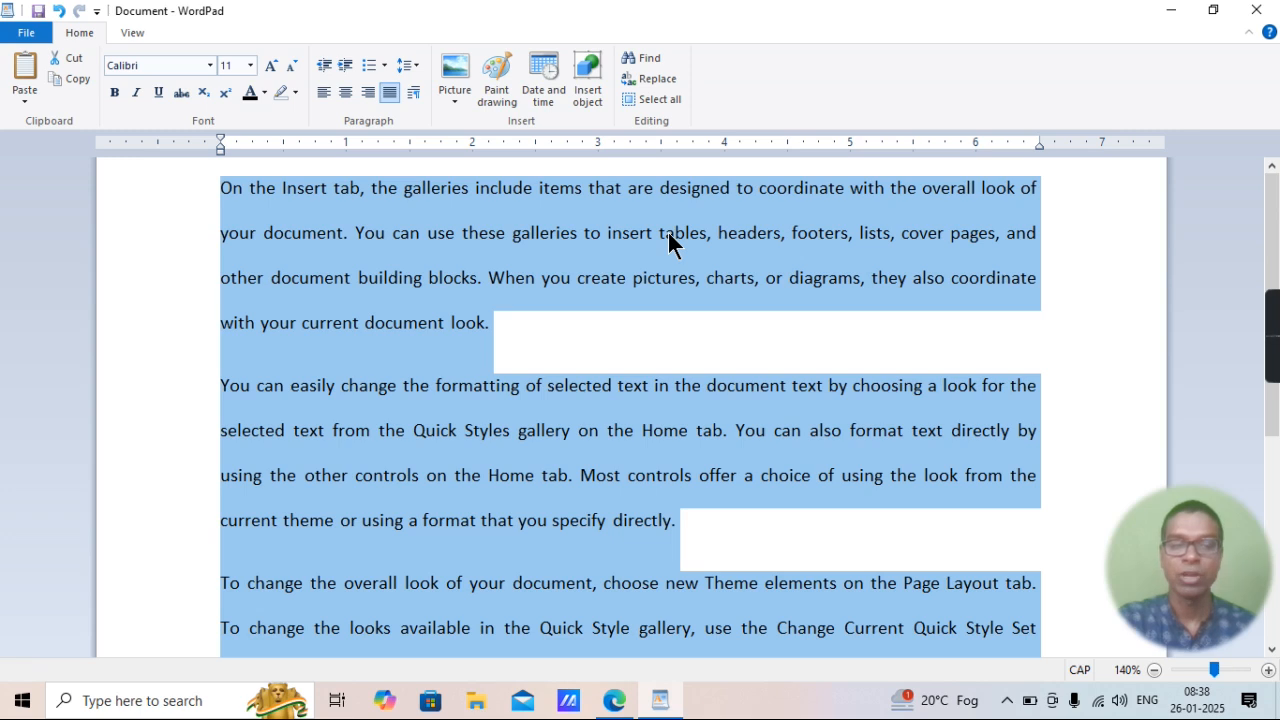
key(ctrl+1)
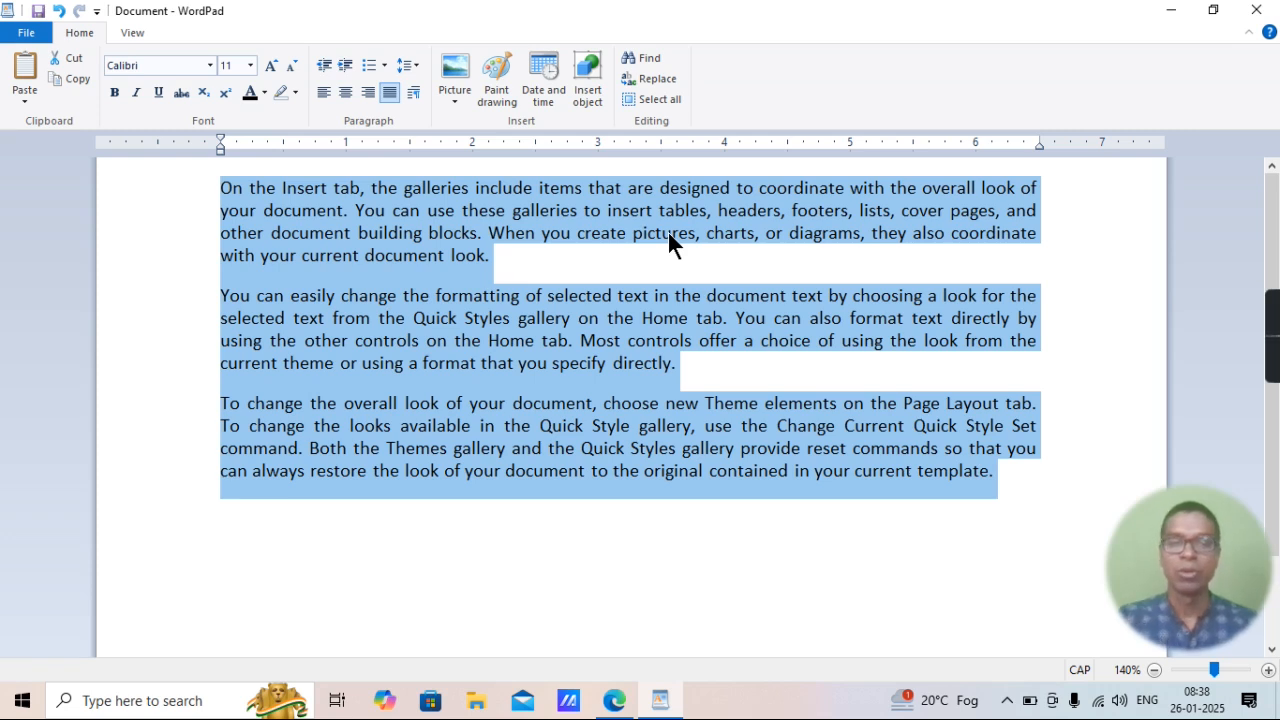
Highlight "=Line Spacing to 1.5" in item 23 of the PDF in Edge and return to WordPad.
click(612, 697)
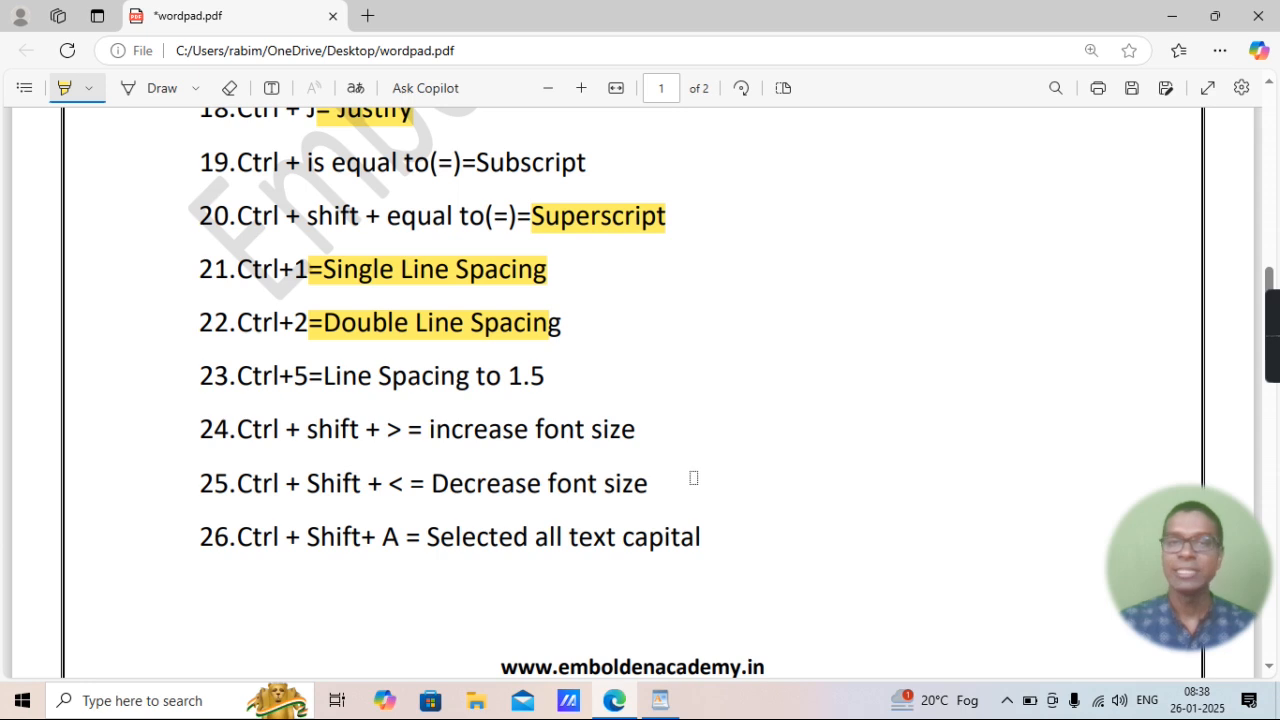
drag(316, 372, 564, 372)
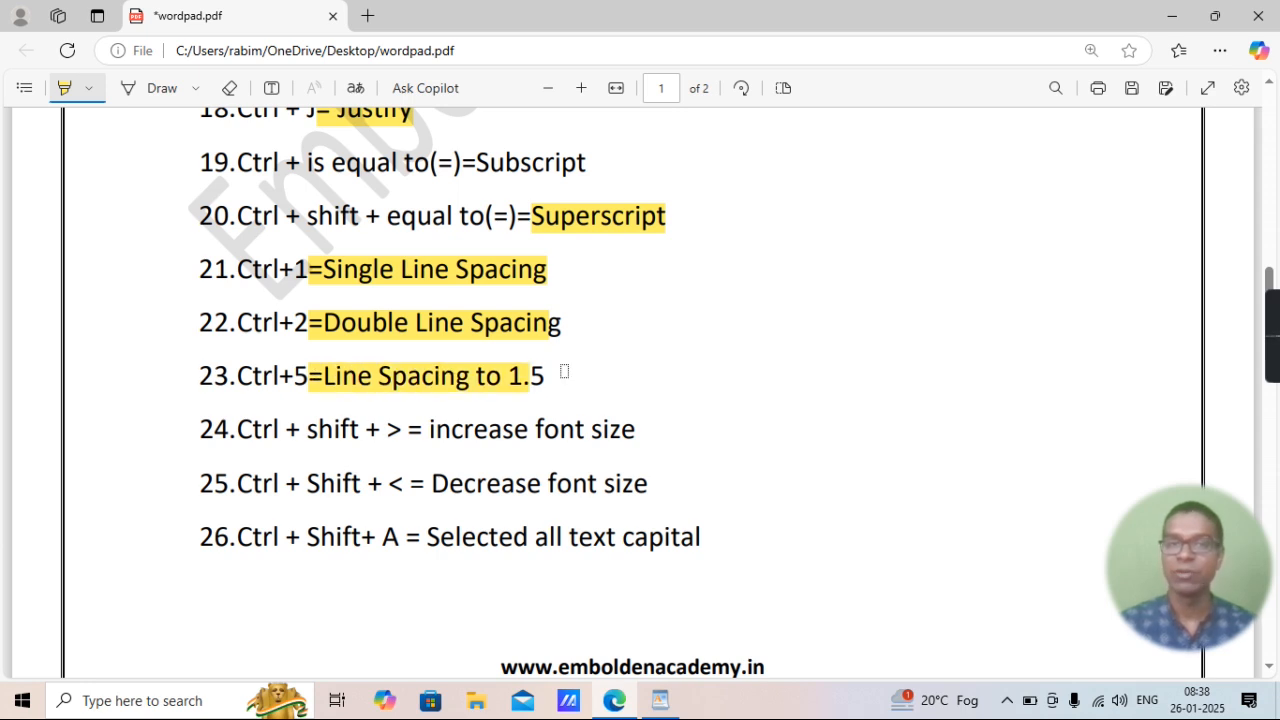
click(660, 702)
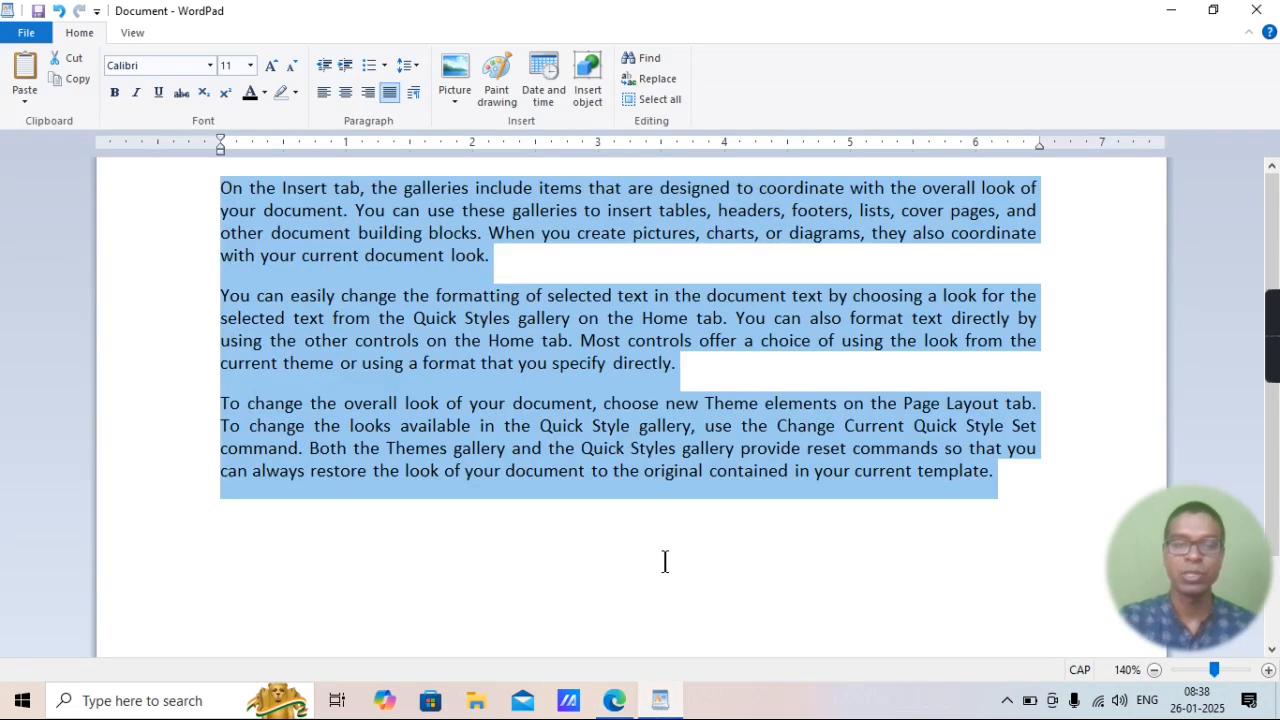
Apply 1.5 line spacing to the three selected paragraphs and check the setting in the line spacing options.
key(ctrl+5)
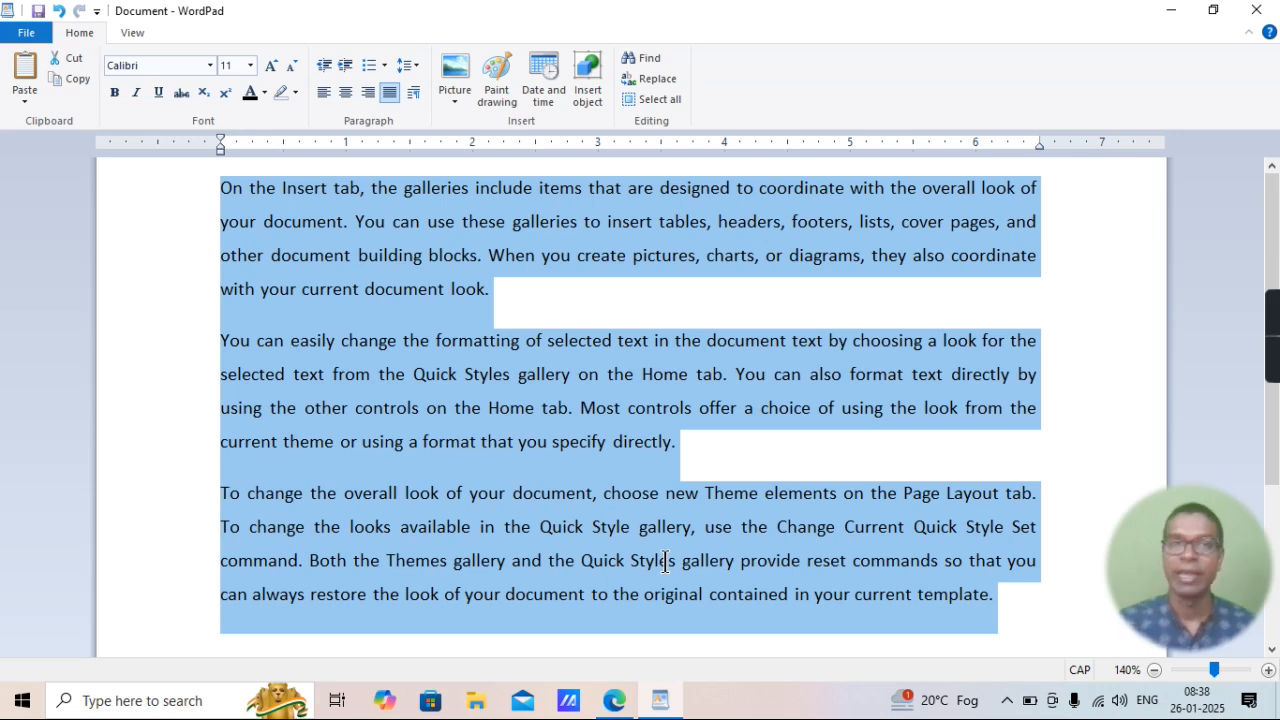
click(413, 61)
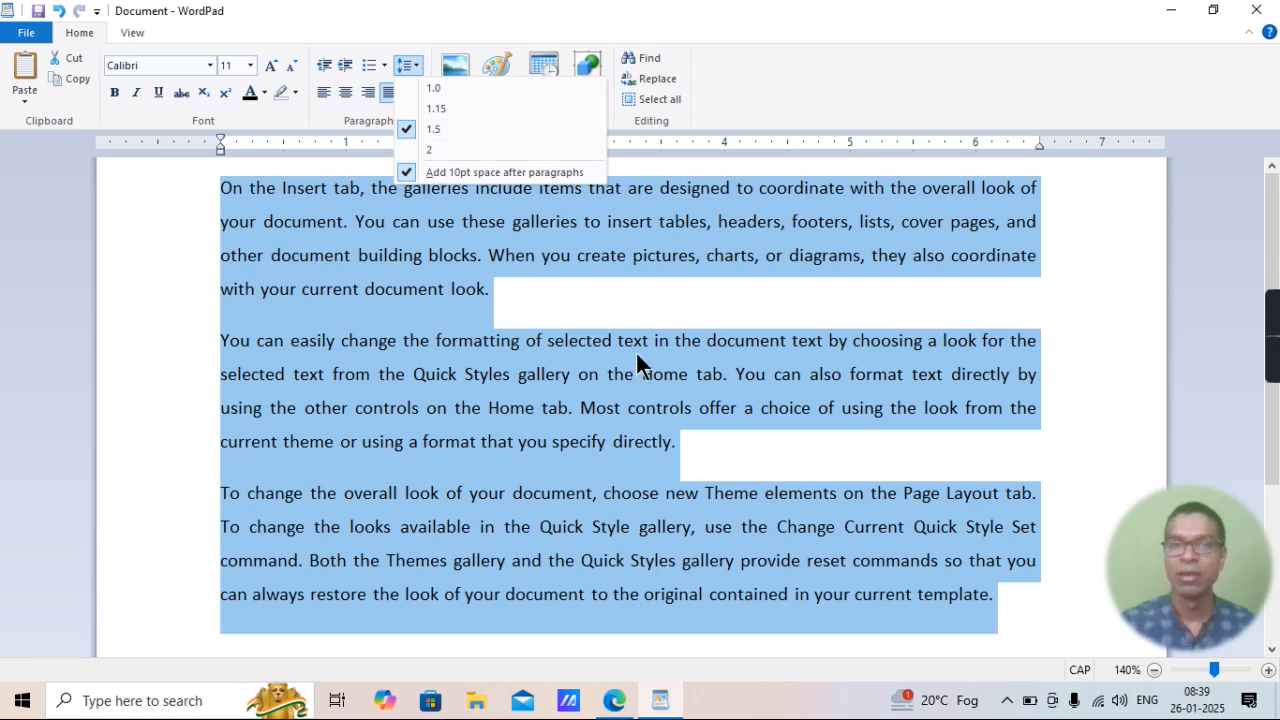
click(611, 364)
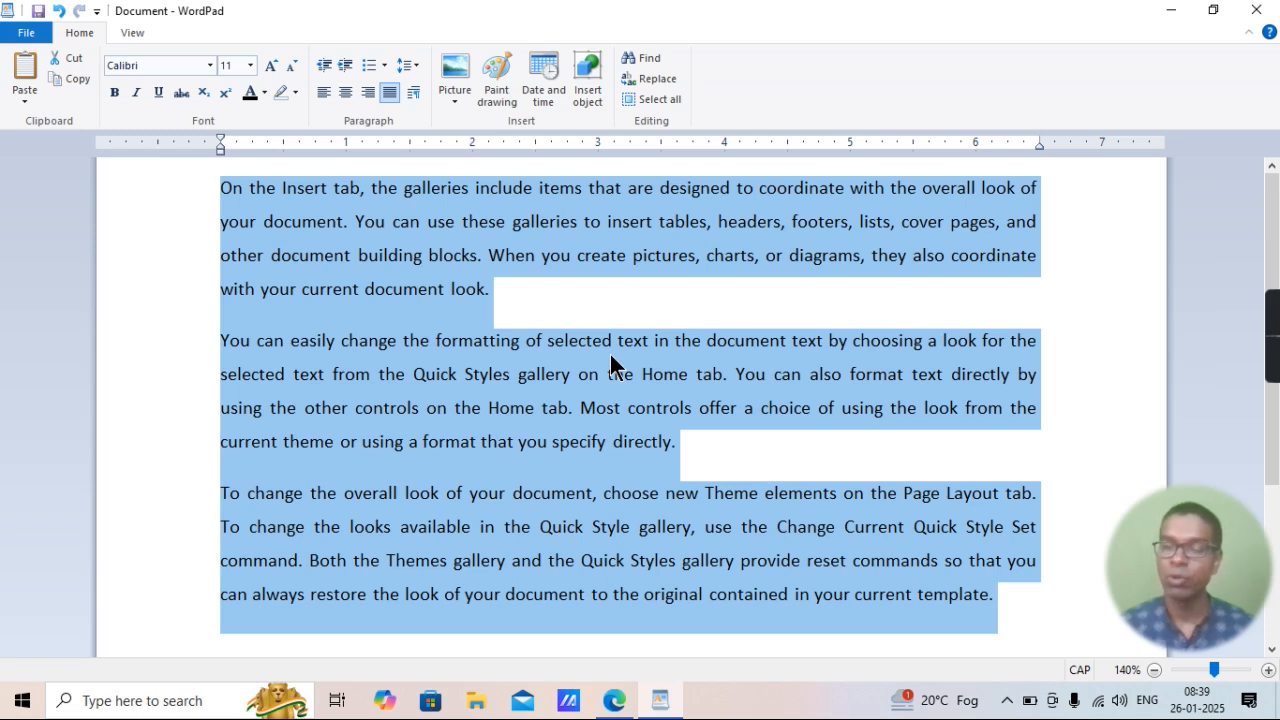
Check the font size shortcuts in the Edge PDF, return to WordPad and increase the selected paragraphs' font size stepwise to 18.
click(614, 700)
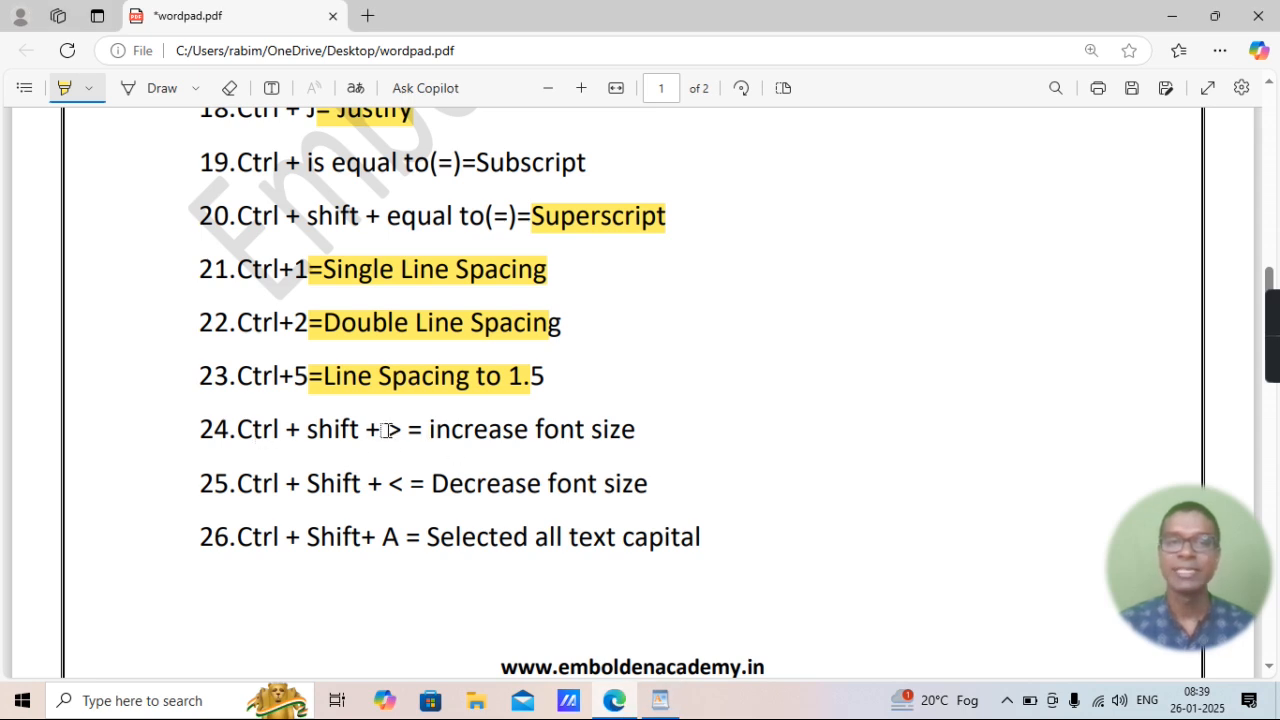
mouse_move(660, 700)
click(669, 632)
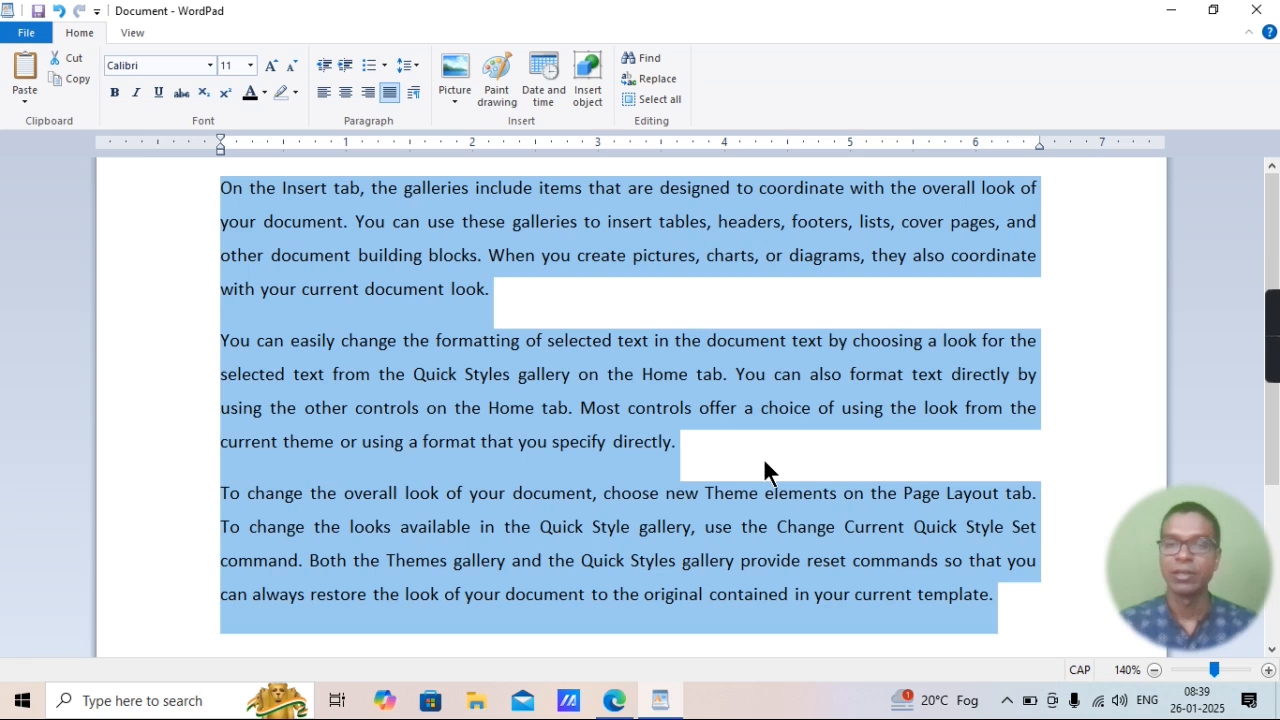
key(ctrl+shift+period)
key(ctrl+shift+period)
key(ctrl+shift+period)
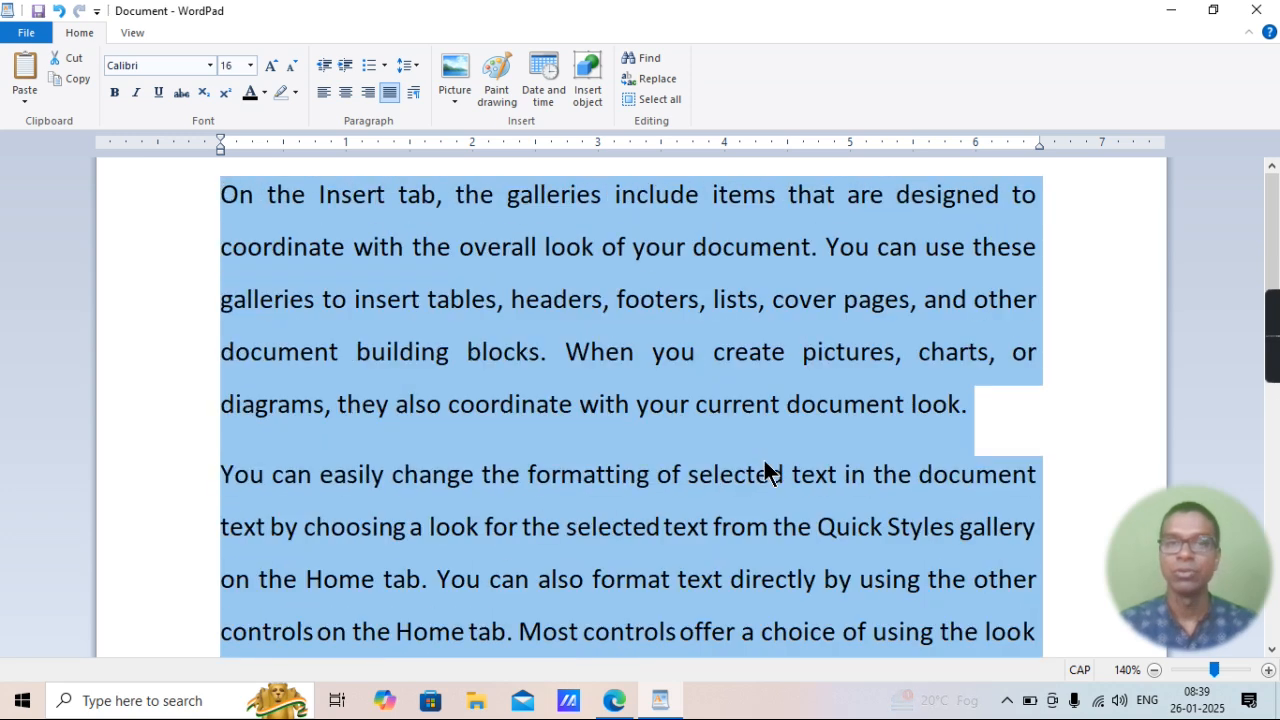
key(ctrl+shift+period)
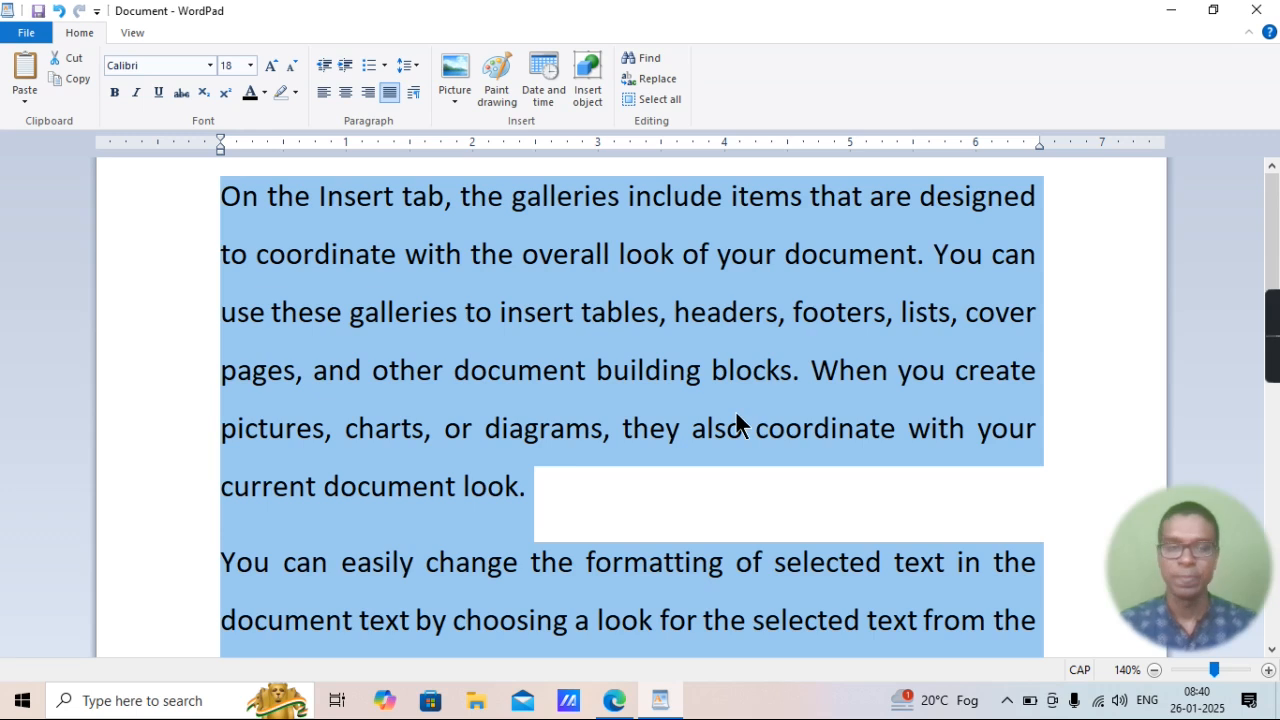
Decrease the selected paragraphs' font size stepwise to 11.
key(ctrl+shift+comma)
key(ctrl+shift+comma)
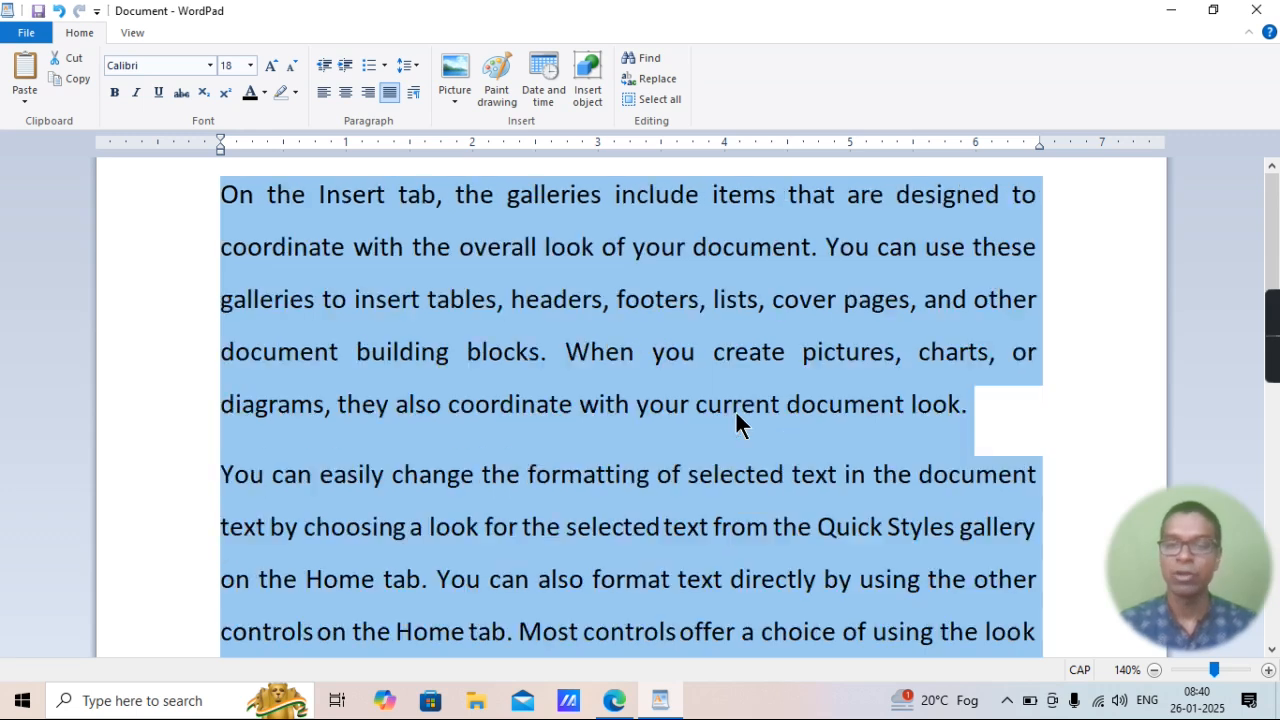
key(ctrl+shift+comma)
key(ctrl+shift+comma)
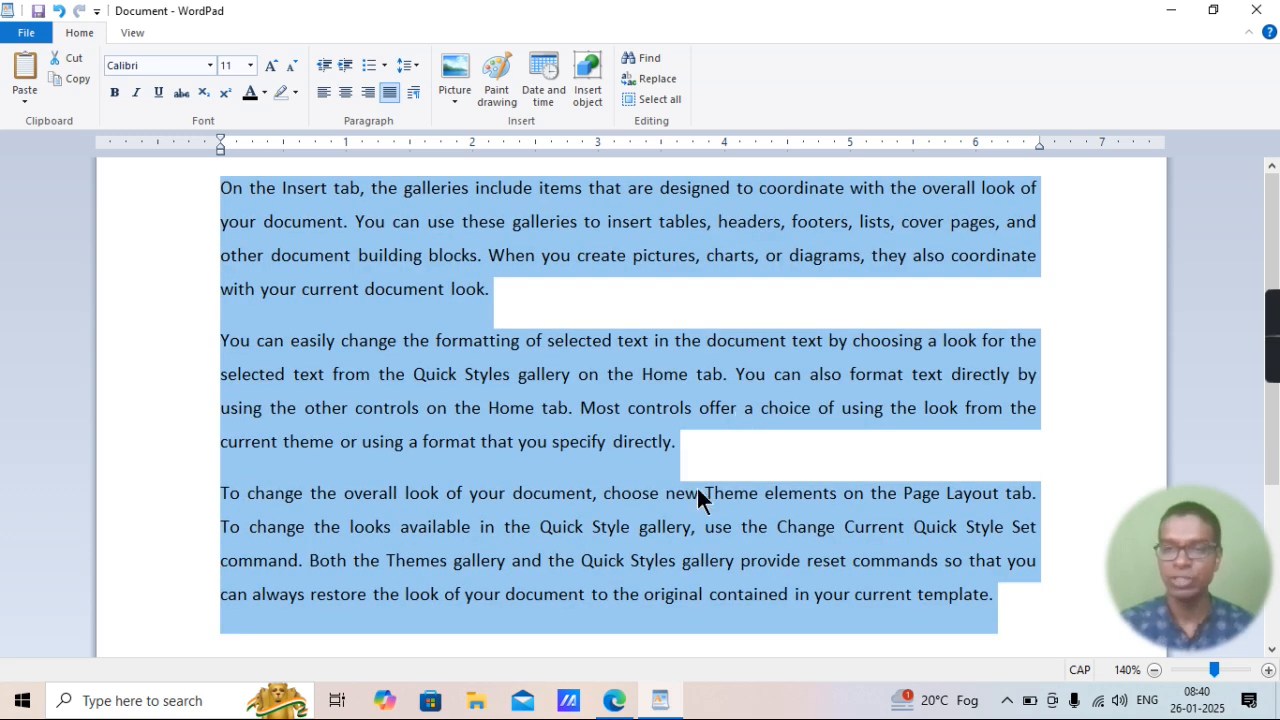
Highlight "increase font size", "Decrease font size" and "Selected all text capital" in items 24 to 26 of the Edge PDF and return to WordPad.
click(614, 701)
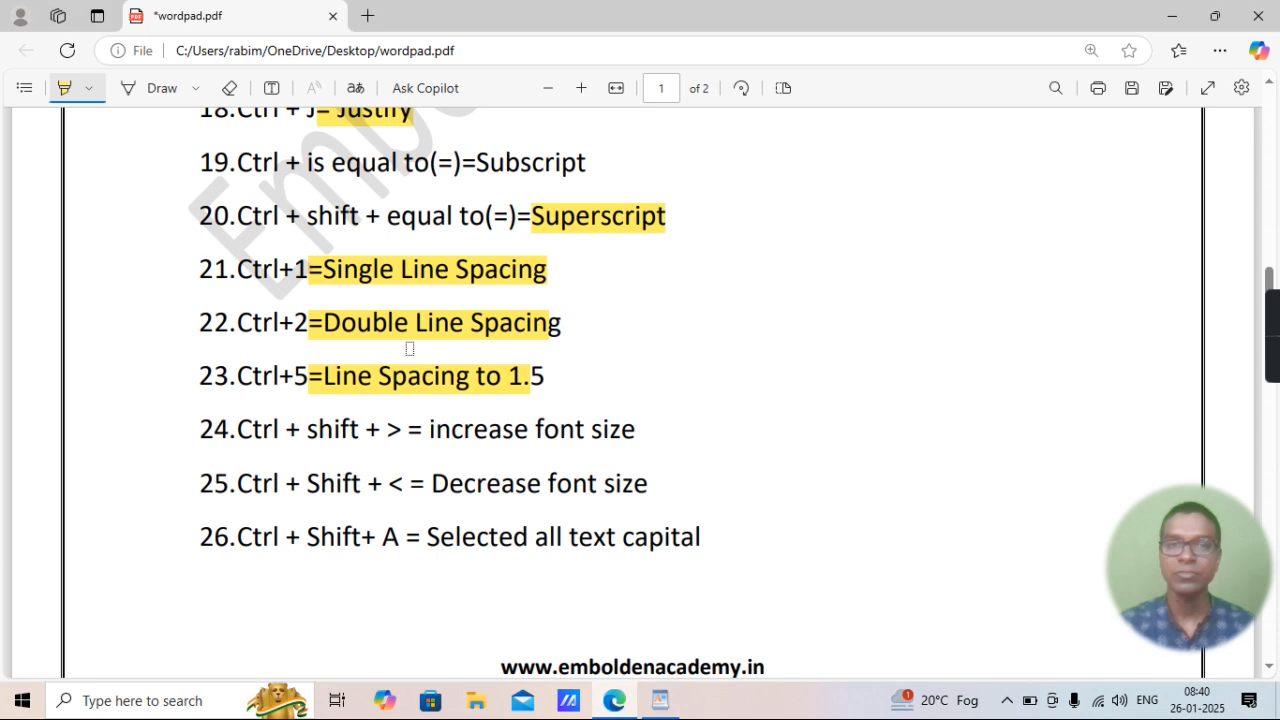
drag(425, 429, 662, 429)
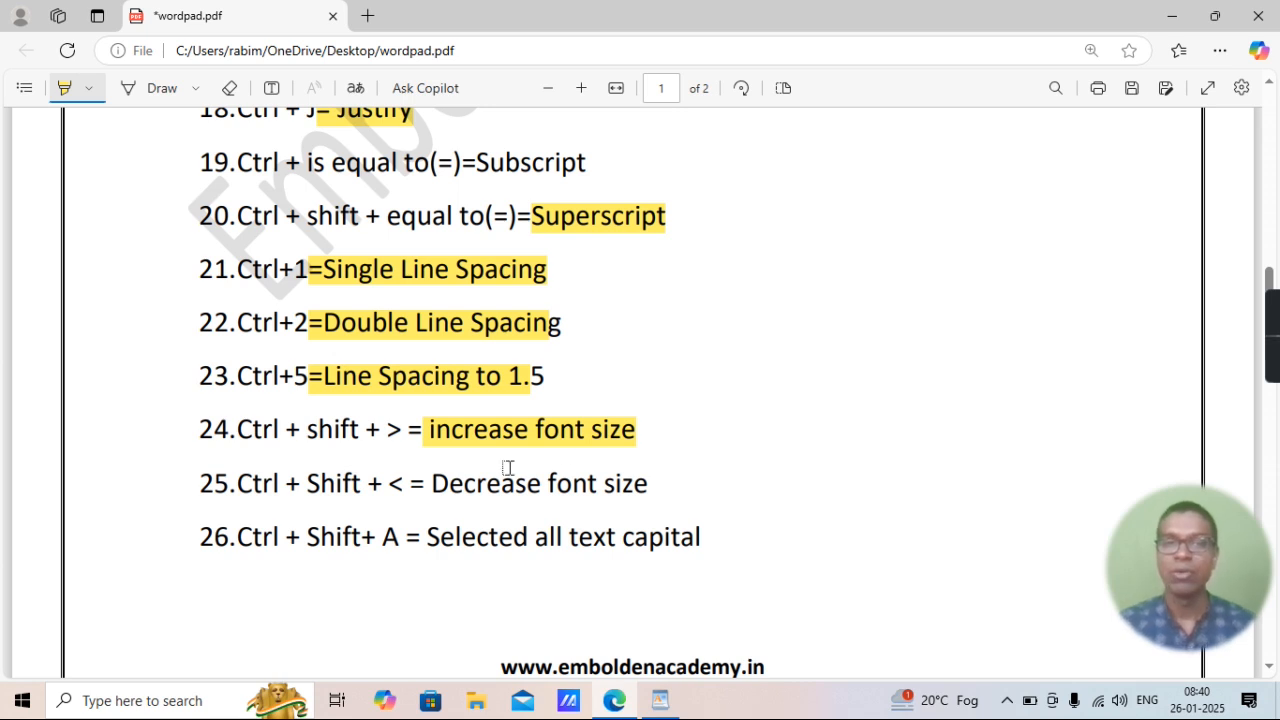
mouse_move(433, 480)
mouse_down()
mouse_move(700, 491)
mouse_move(670, 481)
mouse_up()
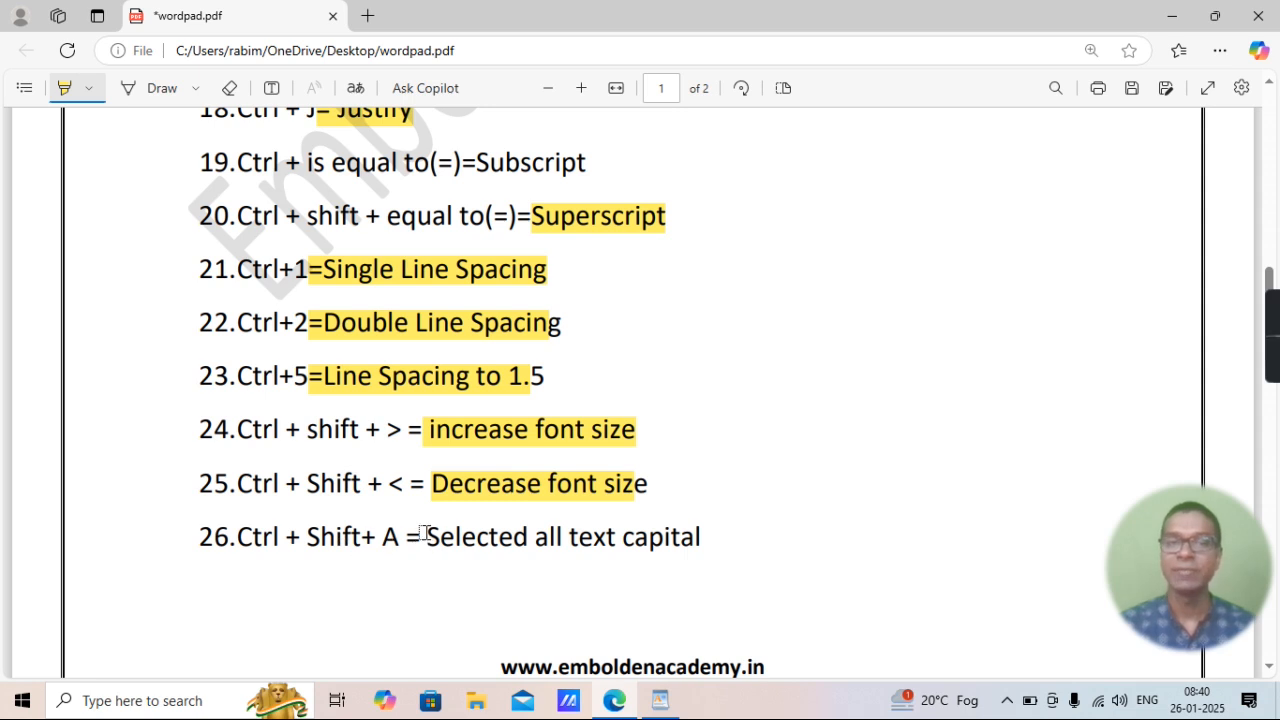
drag(425, 537, 718, 537)
click(660, 702)
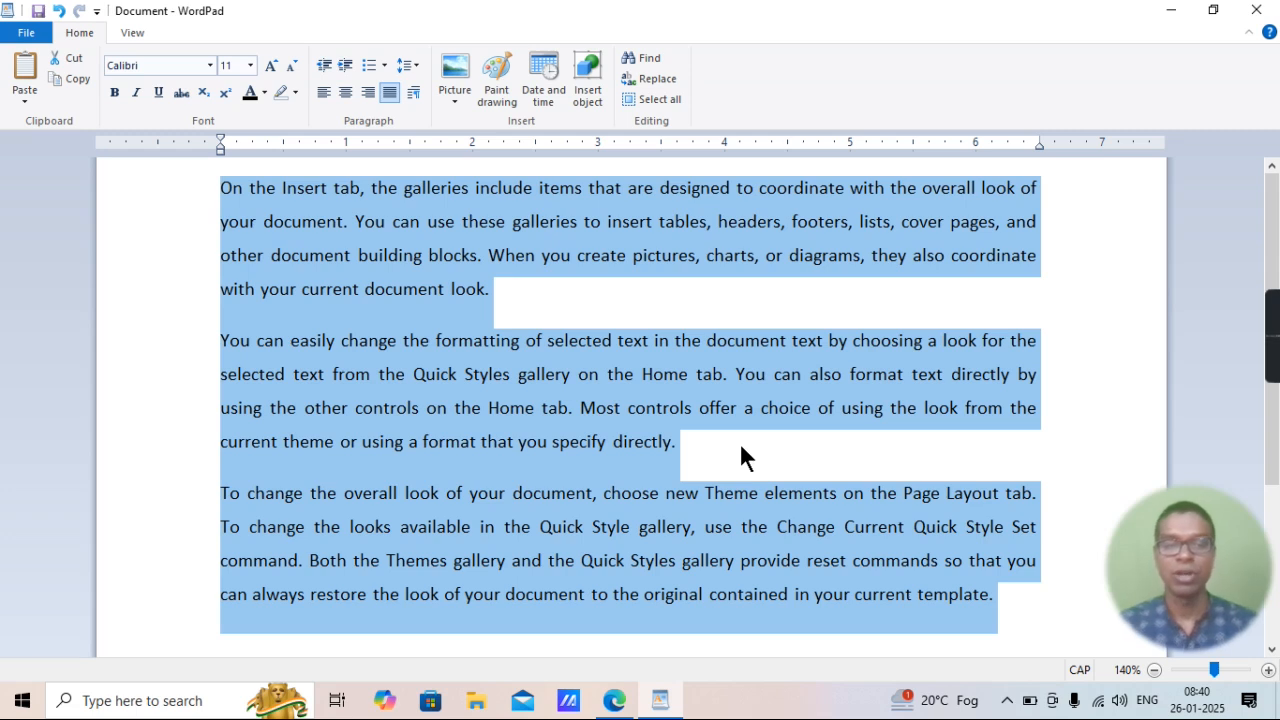
Convert the three selected paragraphs to all capitals and reduce the document zoom to 120%.
key(ctrl+shift+a)
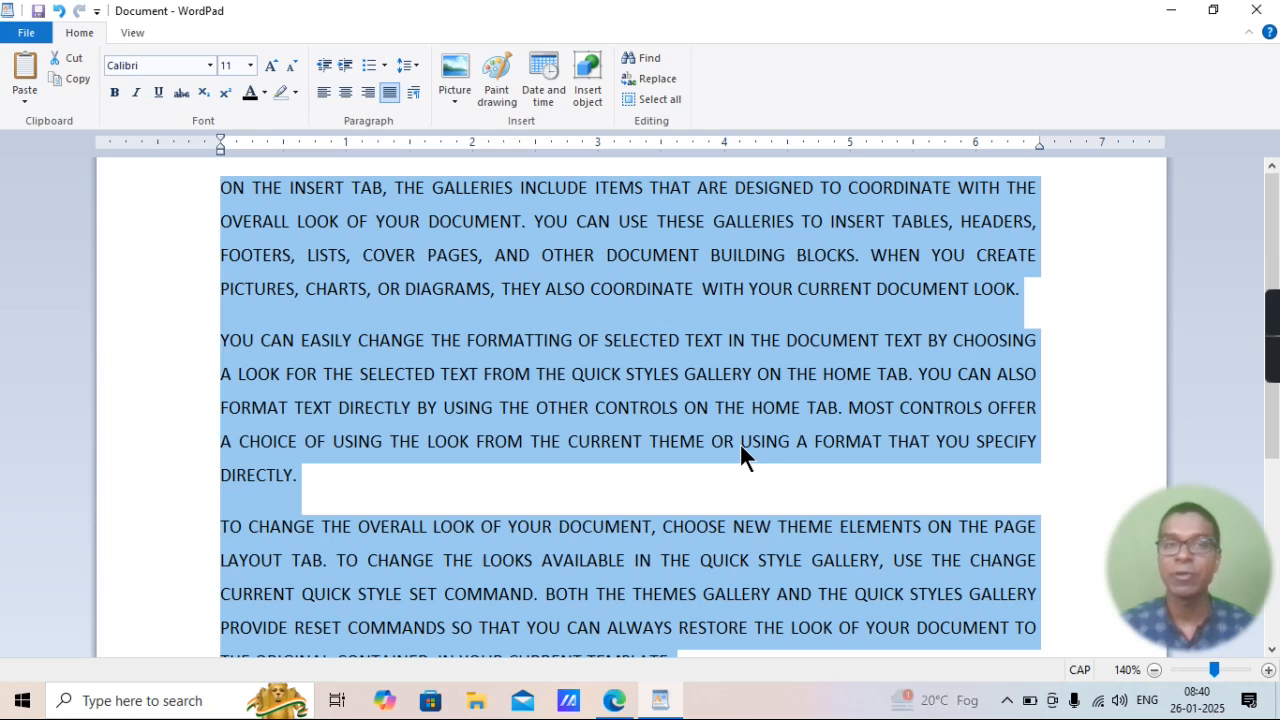
click(1153, 670)
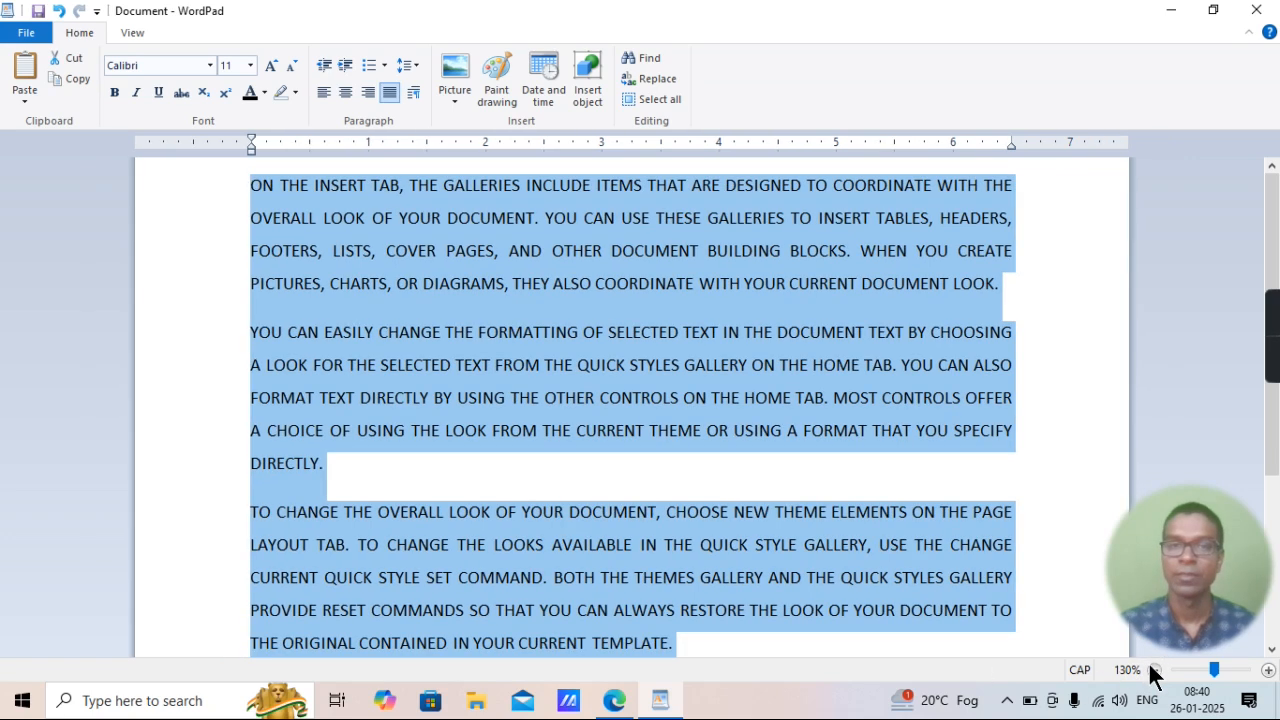
click(1153, 670)
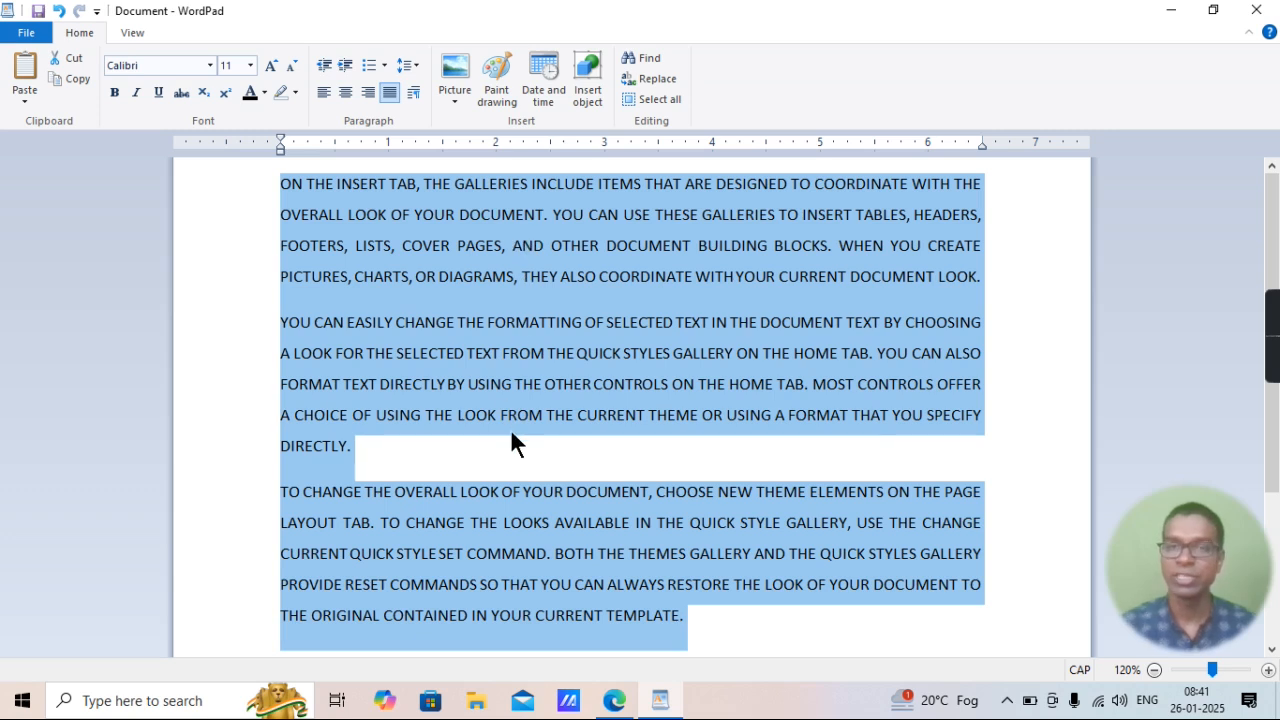
Highlight "Change Case" in item 27 on page 2 of the PDF in Edge and return to WordPad.
click(612, 698)
scroll(610, 503, down, 6)
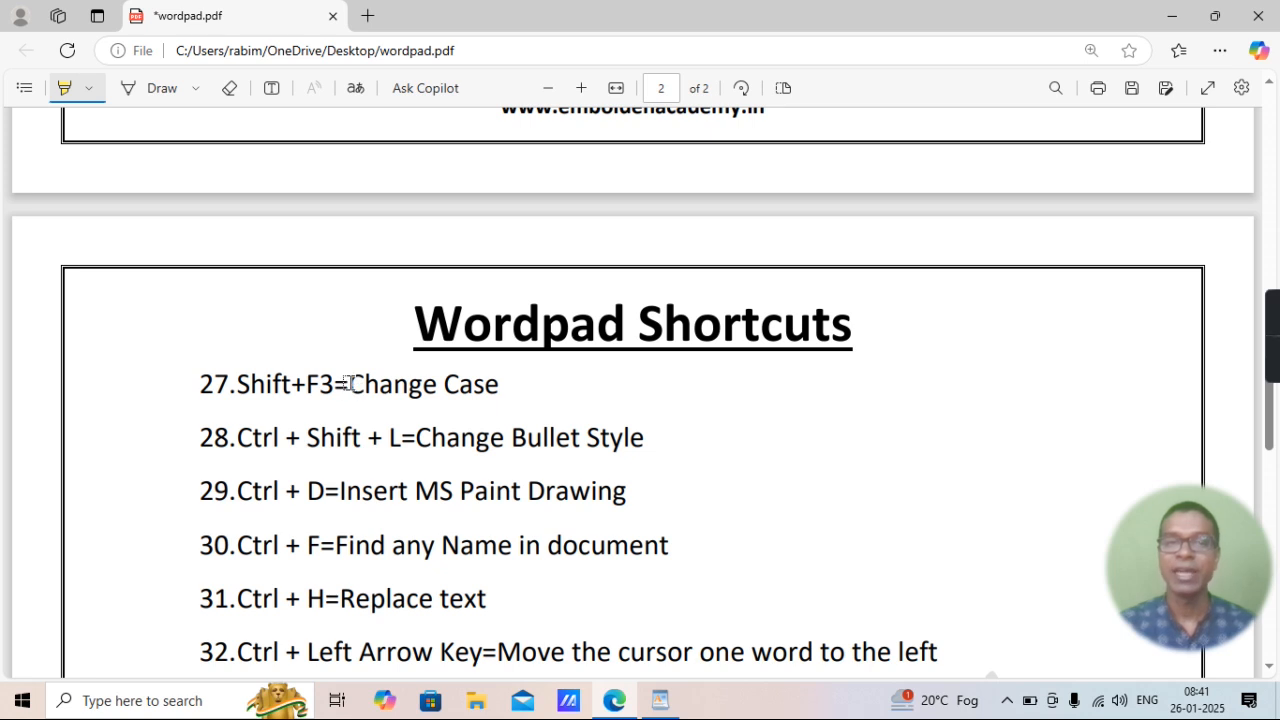
drag(349, 383, 505, 381)
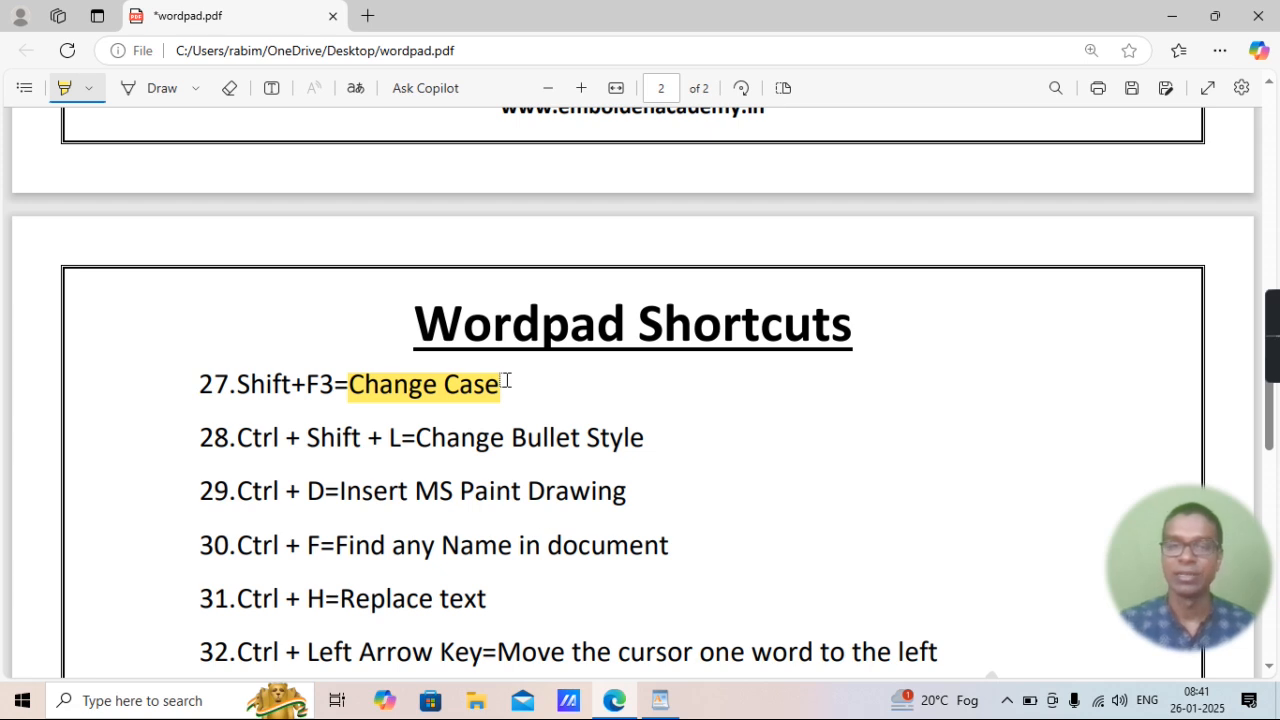
mouse_move(660, 698)
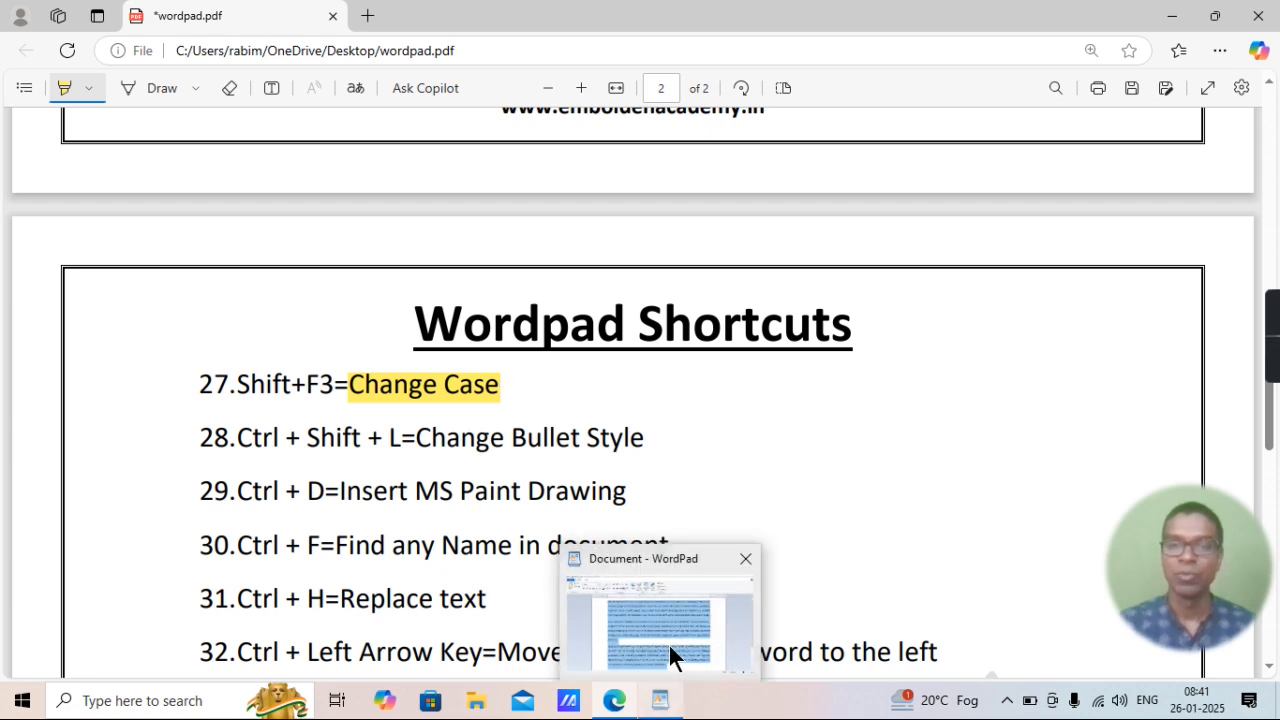
click(670, 655)
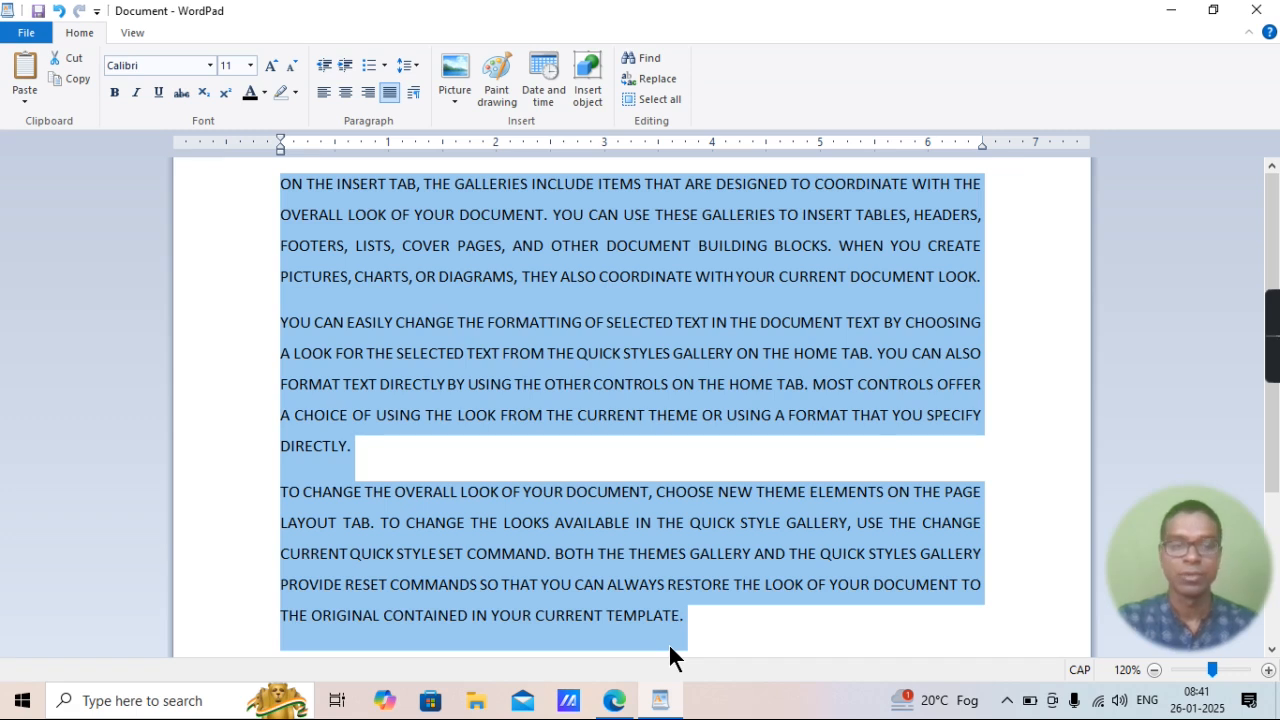
Cycle the selected paragraphs through capitalized words, all capitals and lowercase with the change case command, and set them back to all capitals.
key(shift+F3)
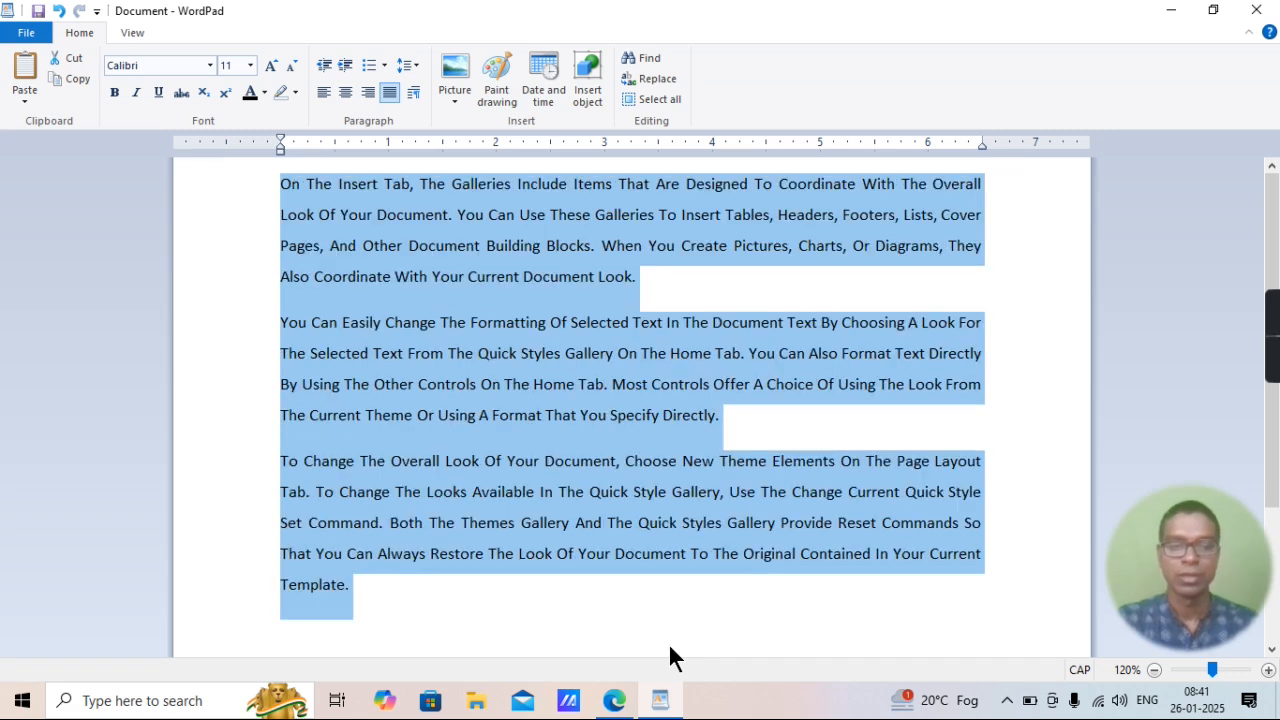
key(shift+F3)
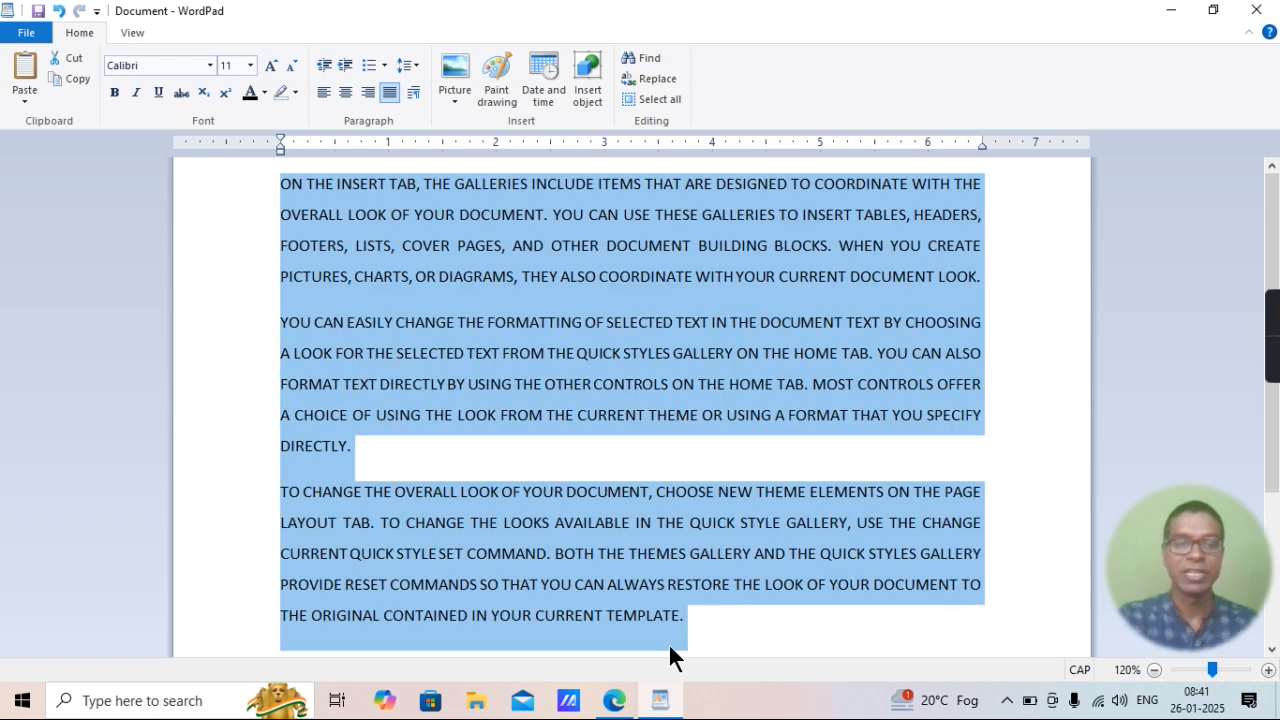
key(shift+F3)
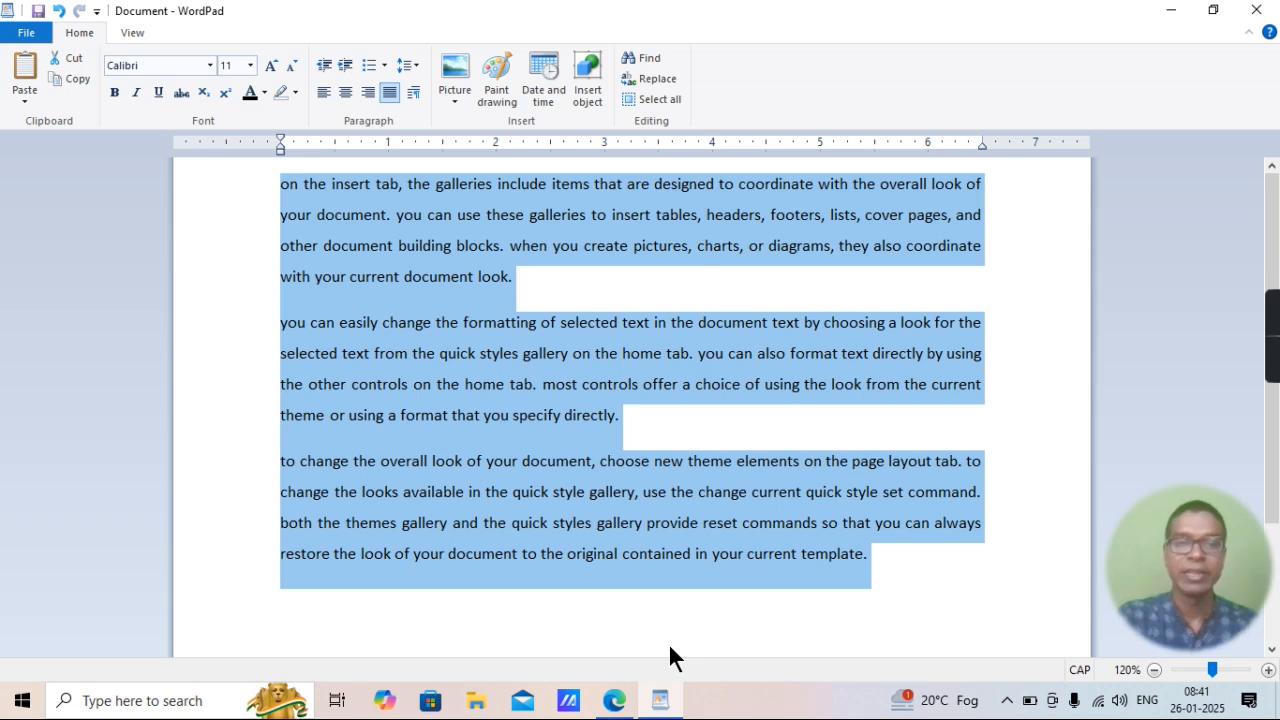
key(shift+F3)
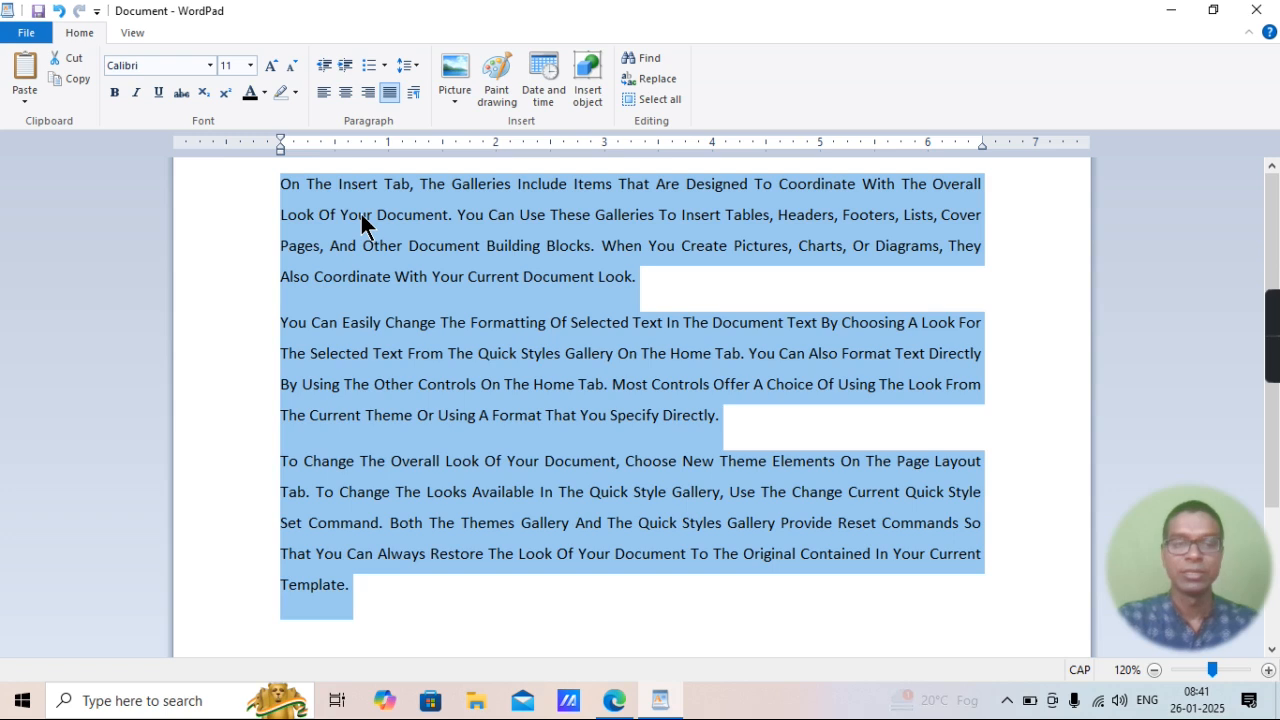
key(ctrl+shift+a)
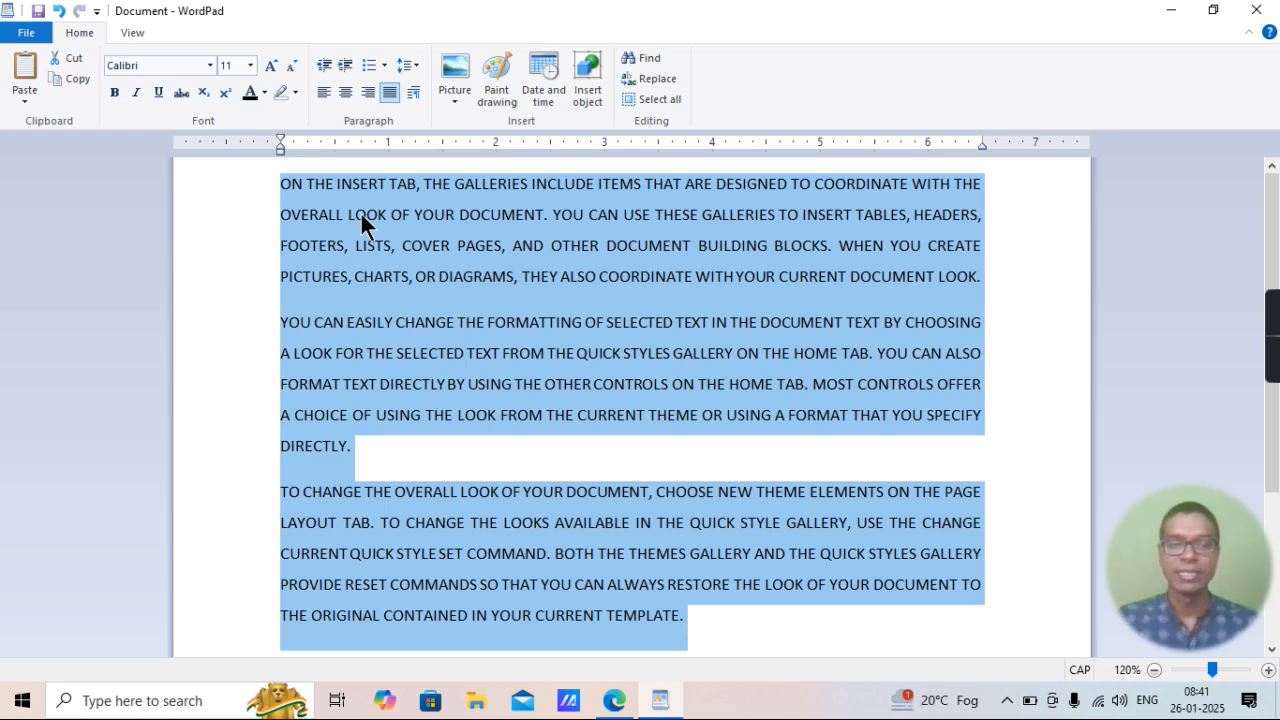
Convert the three selected paragraphs to lowercase, and check the "Change Bullet Style" entry in item 28 of the Edge PDF before returning to WordPad.
key(ctrl+shift+a)
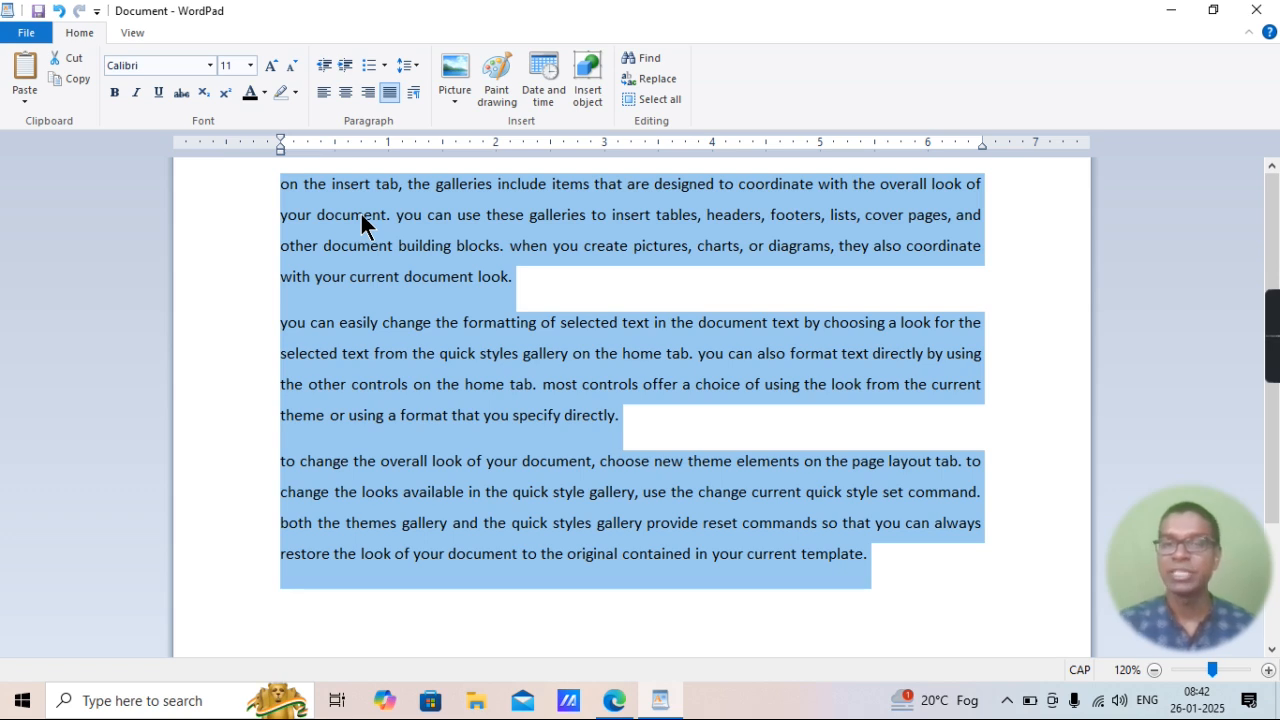
click(617, 703)
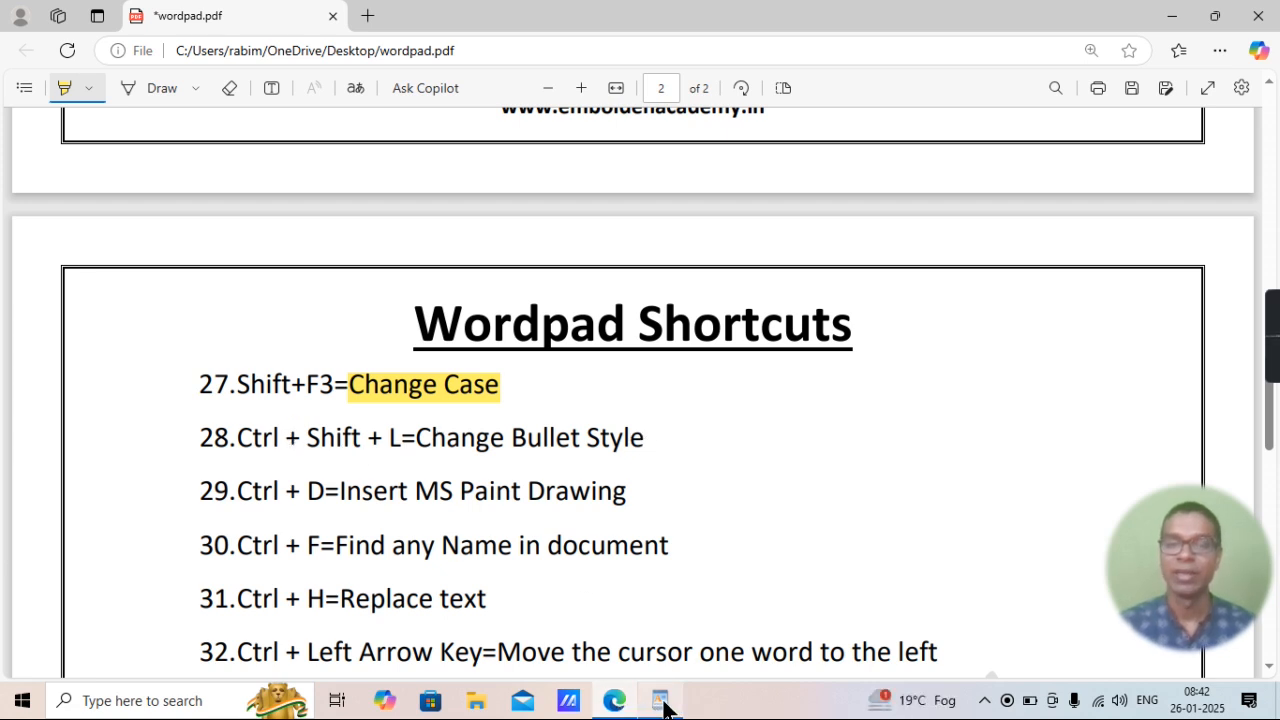
mouse_move(663, 703)
click(675, 629)
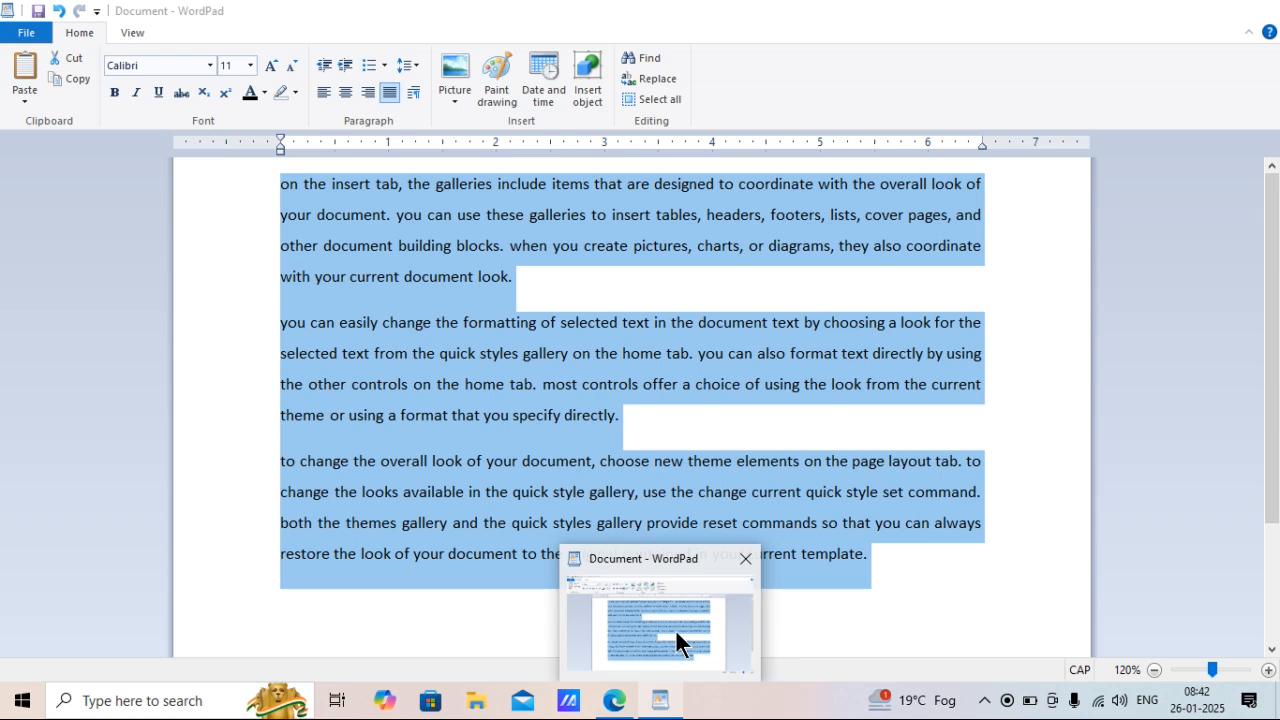
Look over the available list styles and format the three selected paragraphs as a bulleted list.
click(383, 66)
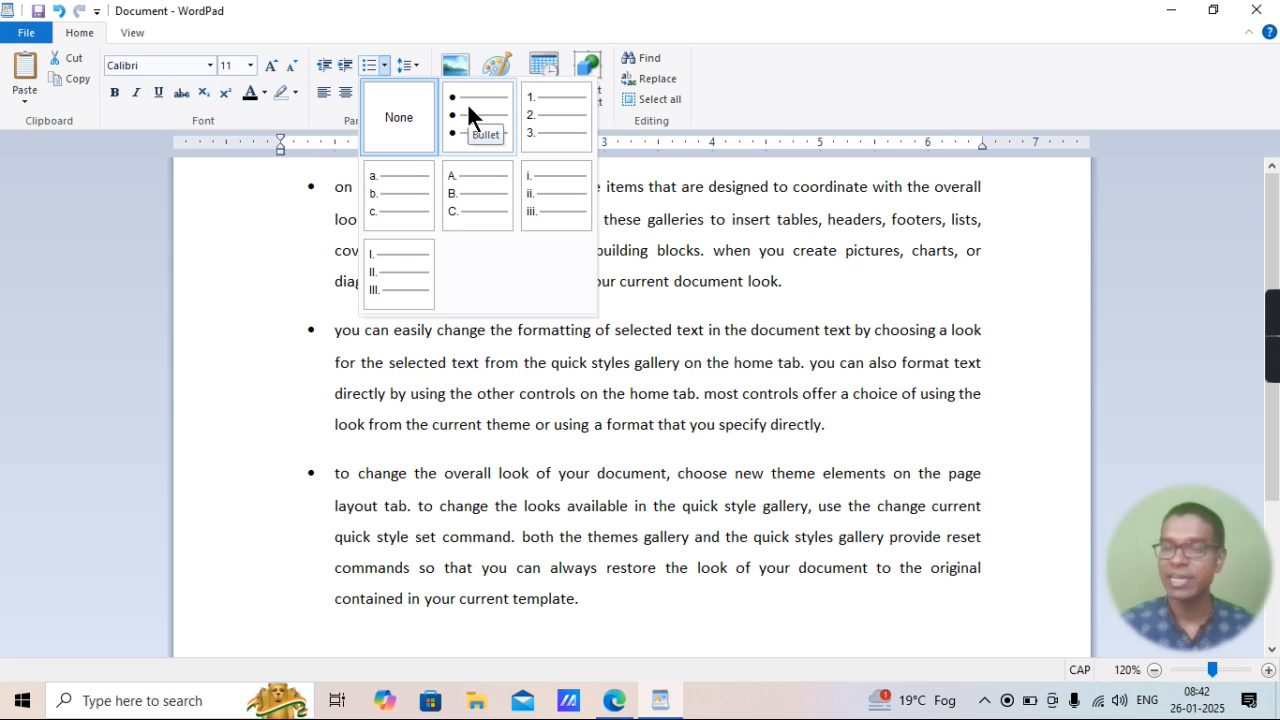
click(691, 289)
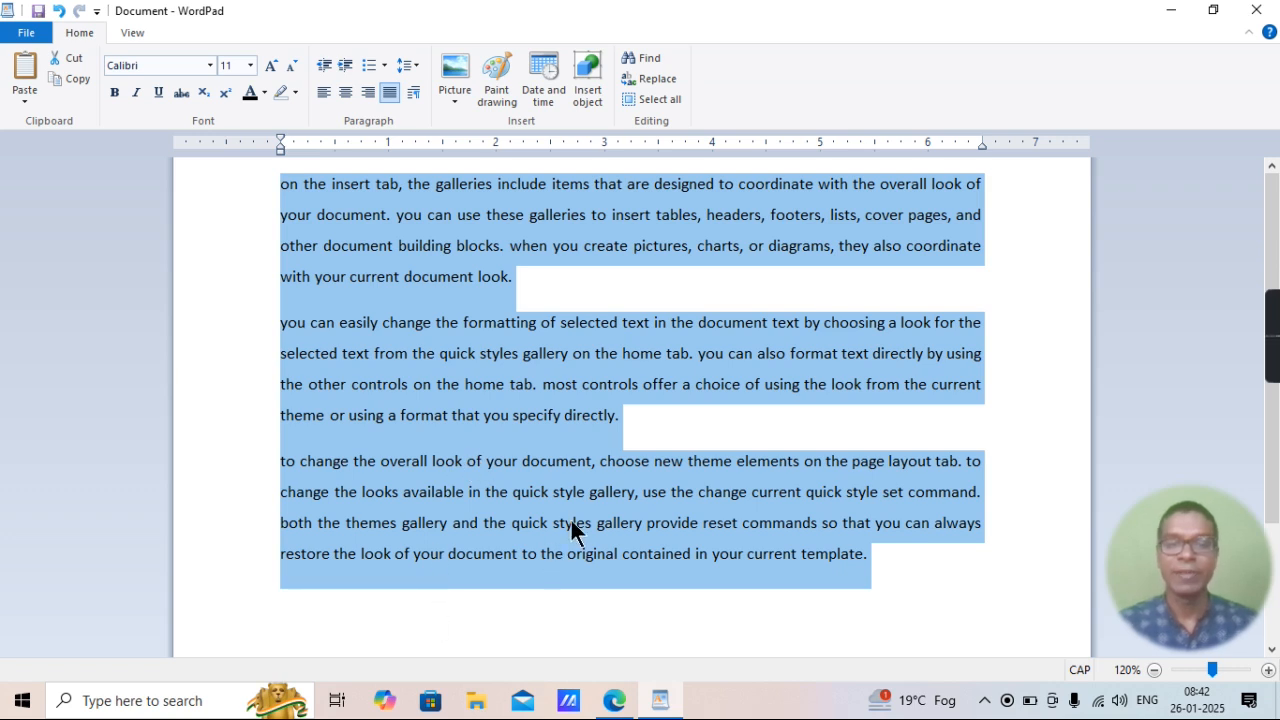
key(ctrl+shift+l)
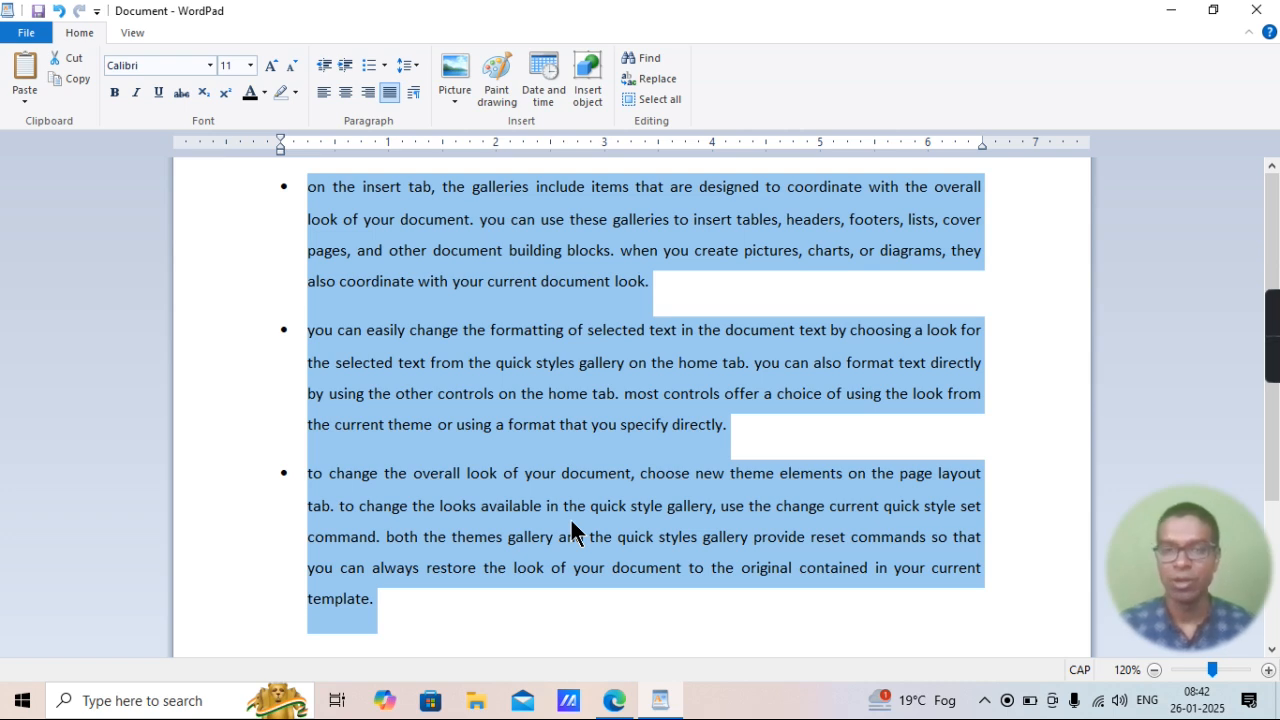
Highlight "Insert MS Paint Drawing" in item 29 of the PDF in Edge, and insert a Paint drawing into the WordPad document.
click(614, 700)
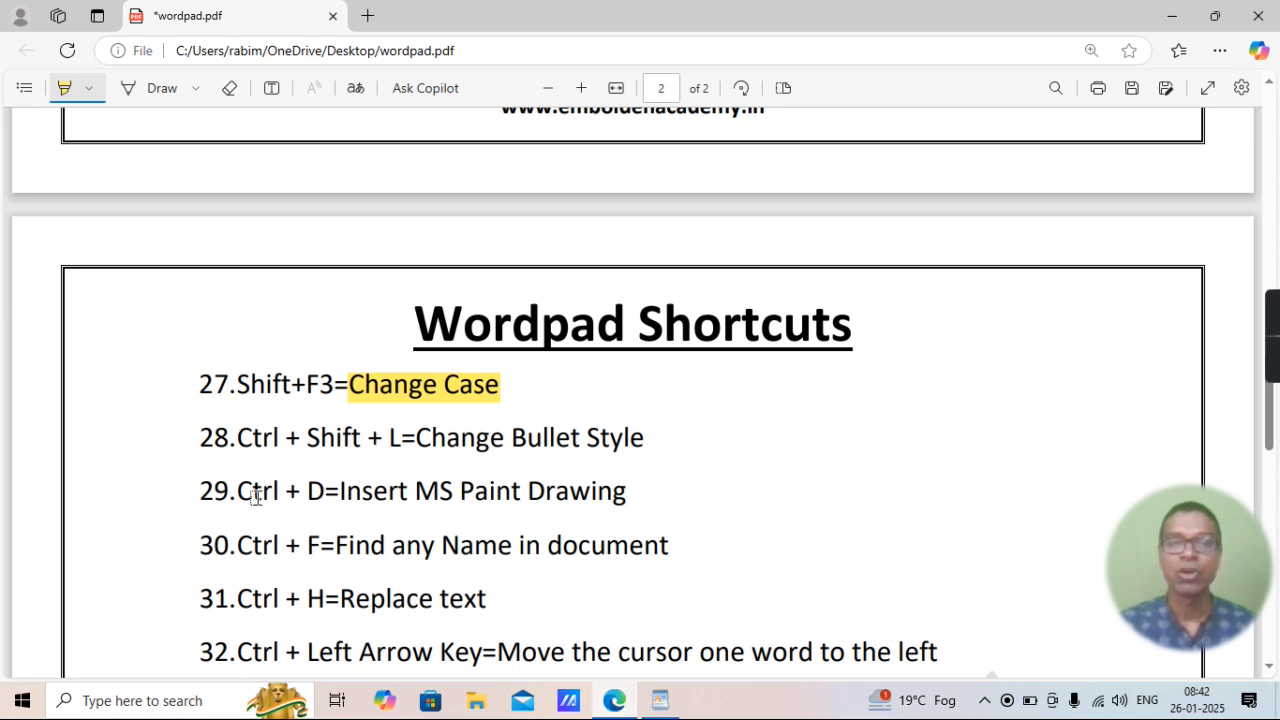
drag(333, 490, 640, 480)
click(661, 703)
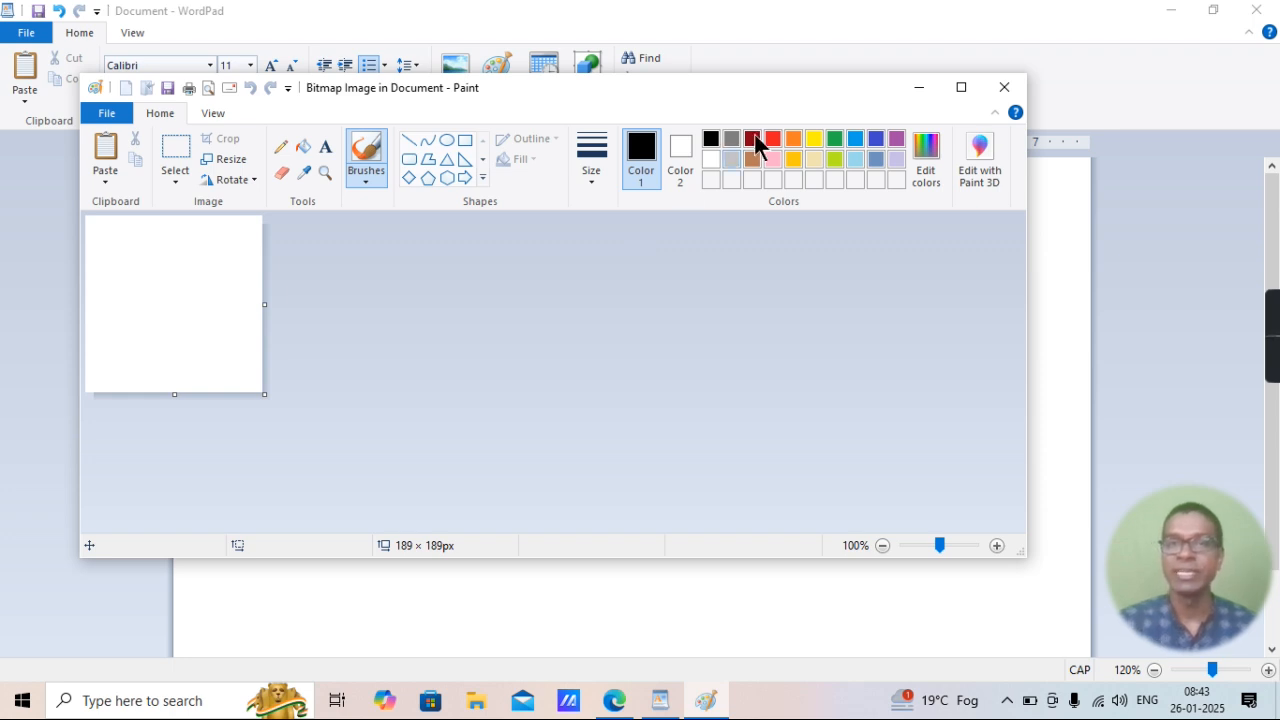
Maximize the Paint drawing window and draw a black six-point star about 122 × 132 px on the canvas.
click(962, 88)
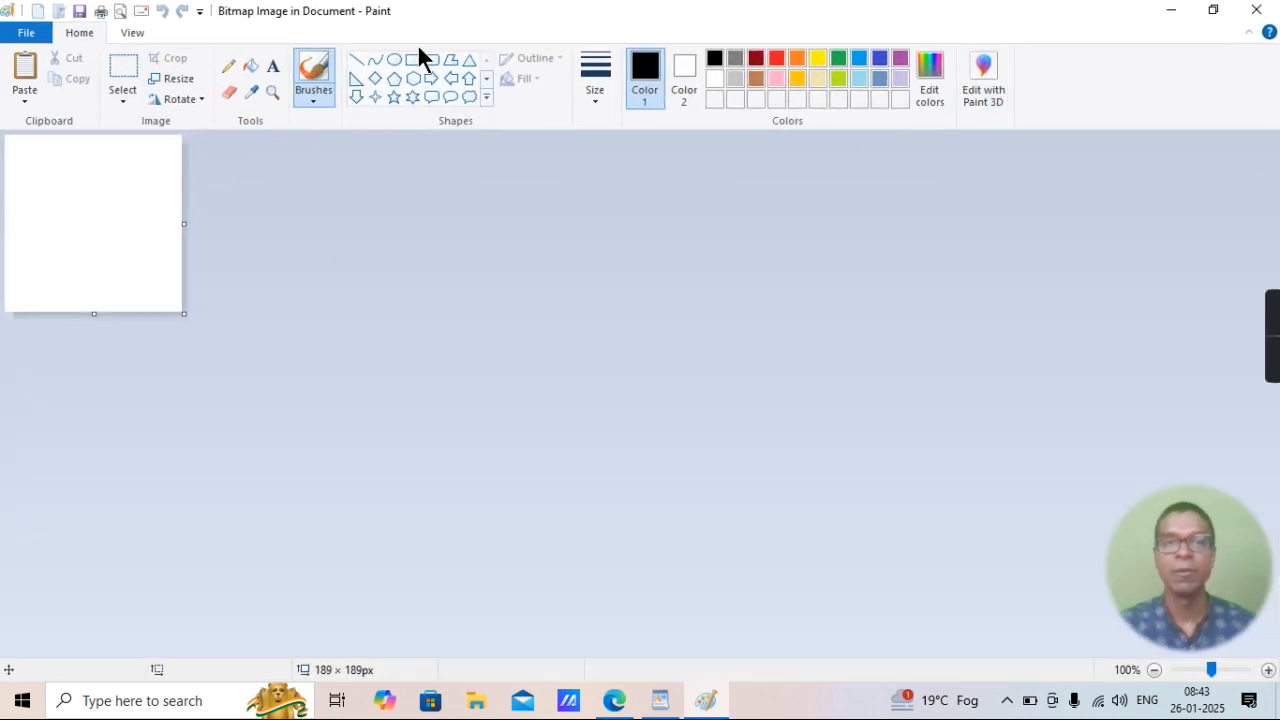
click(414, 80)
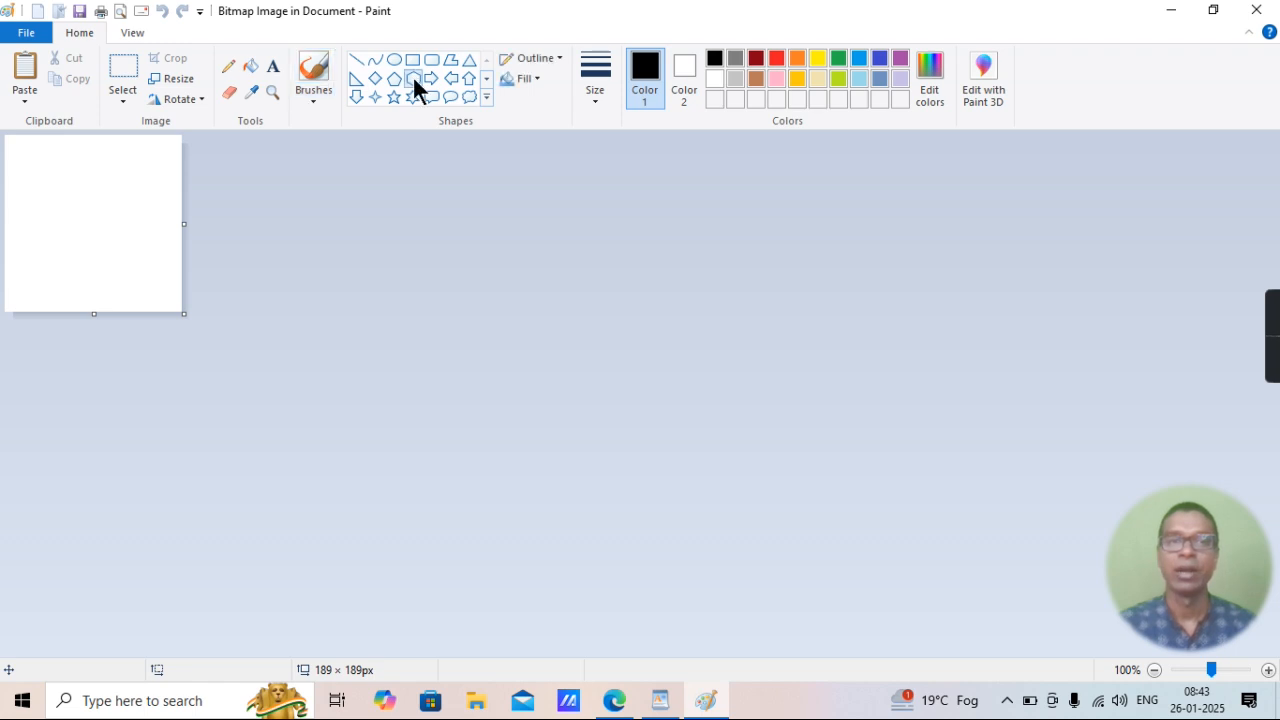
click(413, 97)
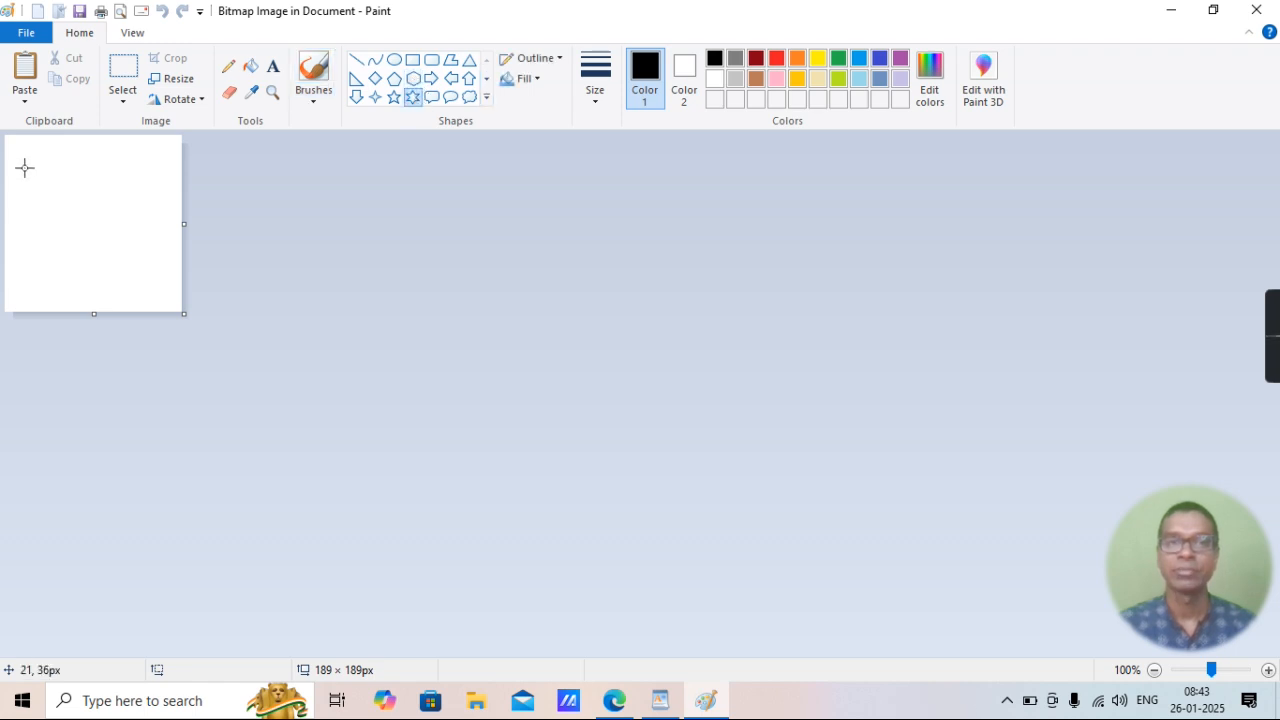
drag(30, 167, 146, 291)
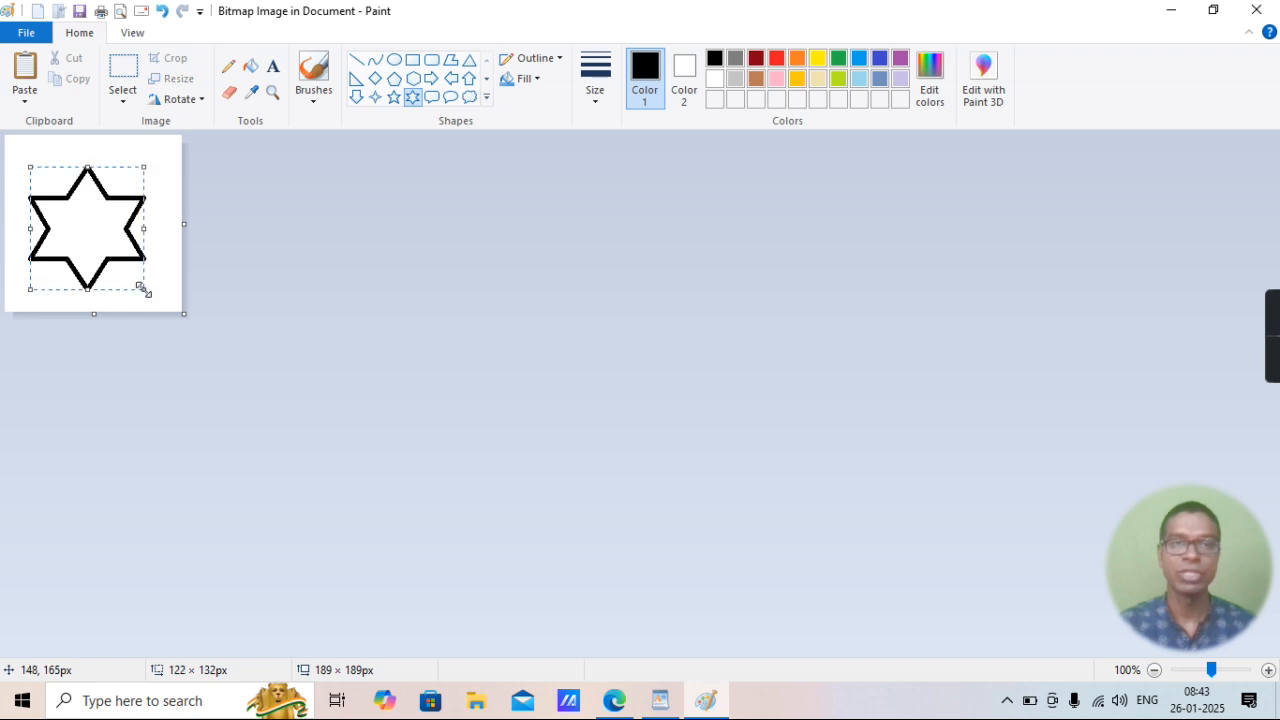
Fill the inside of the six-point star with orange.
click(254, 66)
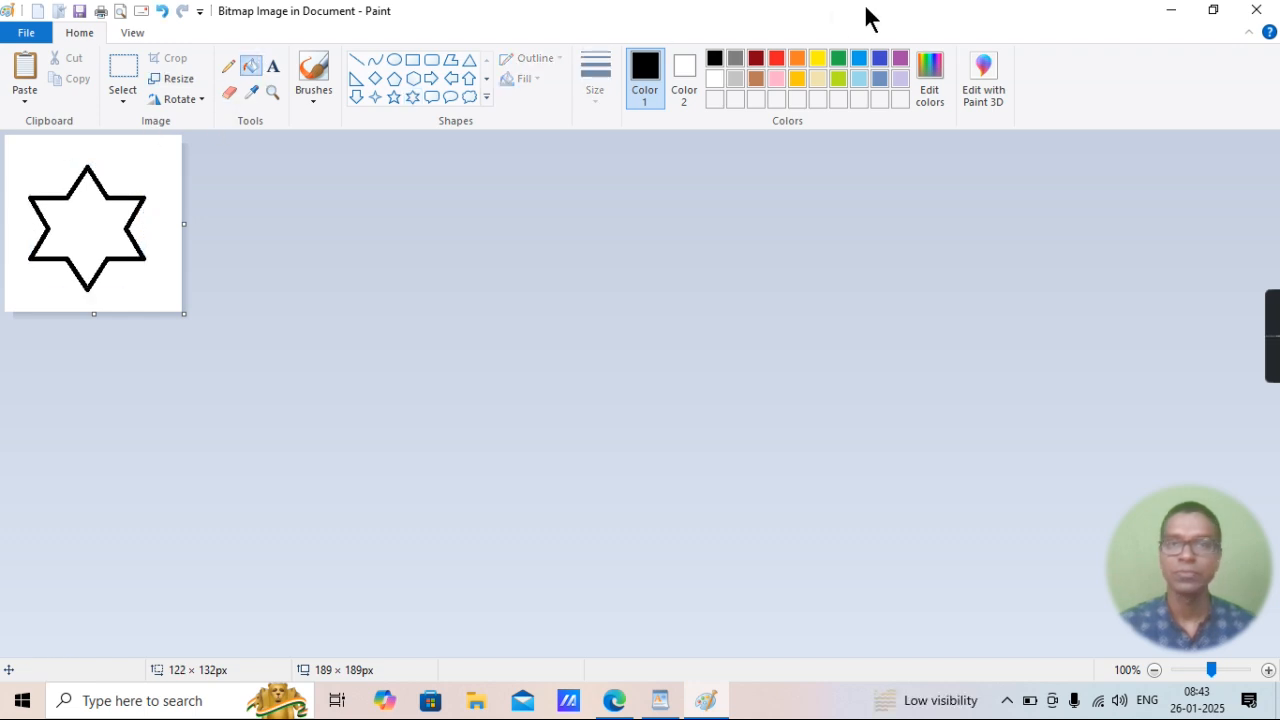
click(799, 60)
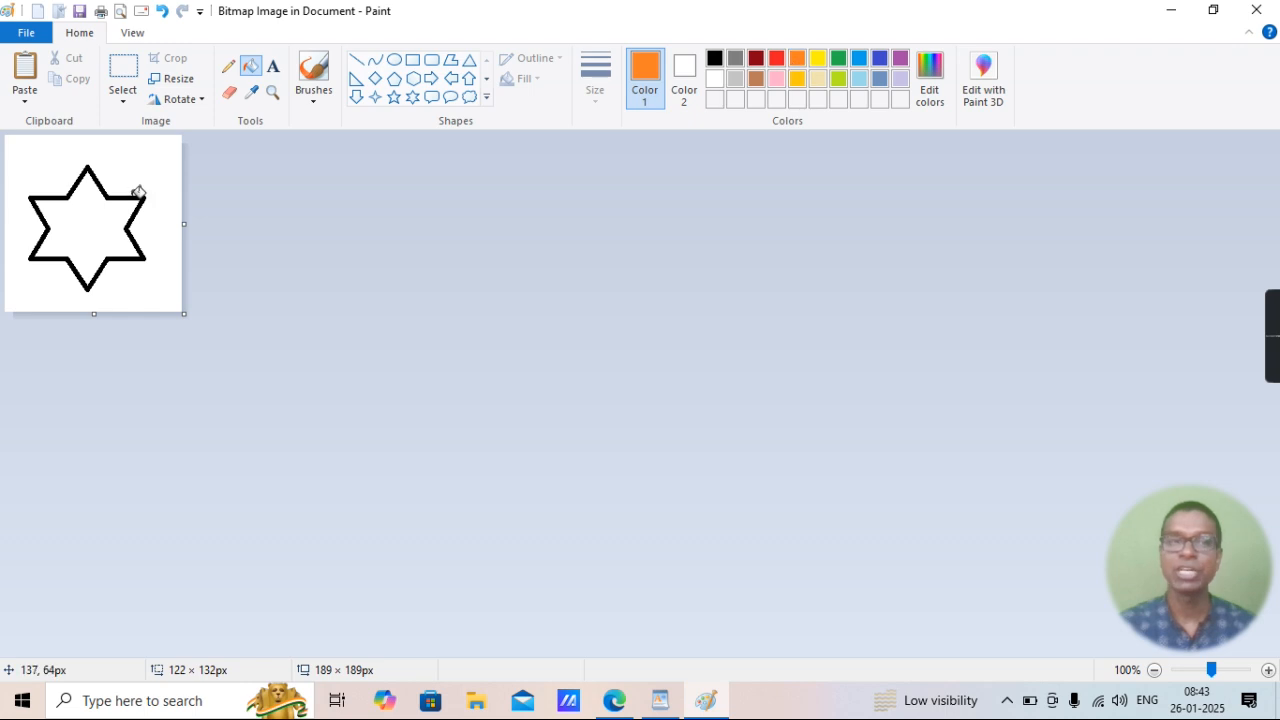
click(103, 233)
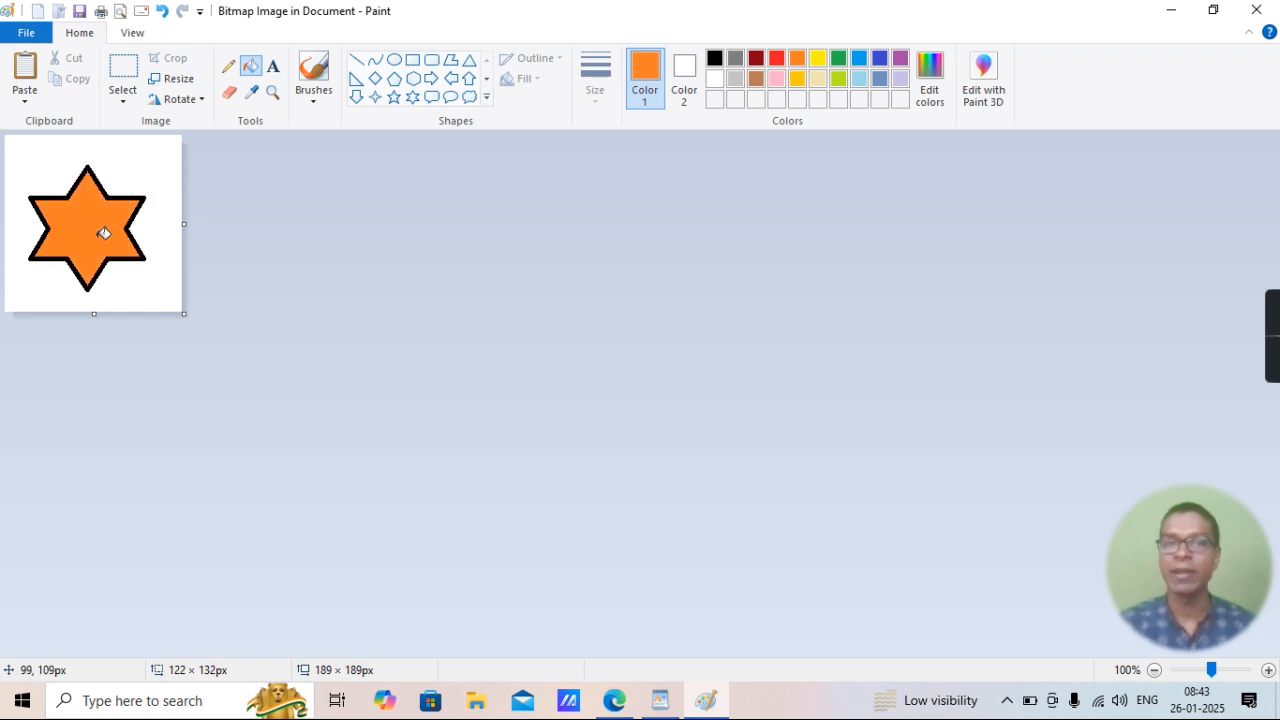